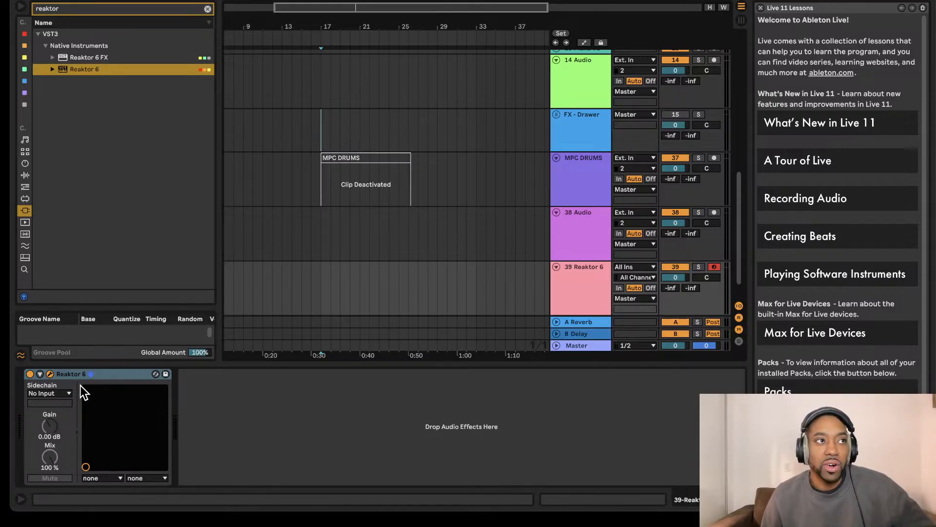
# Open the Reaktor 6 plug-in window from its device on track 39.
pyautogui.click(50, 374)
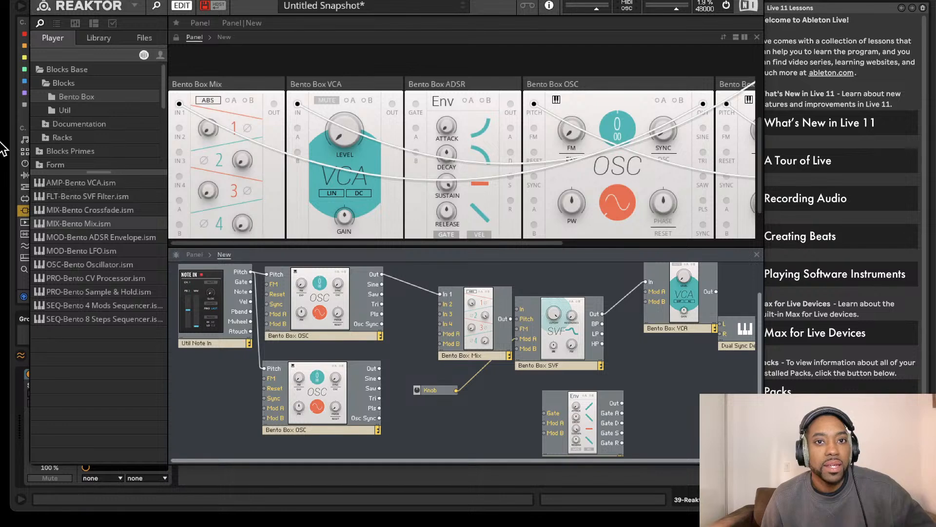
pyautogui.press('super+alt+p')
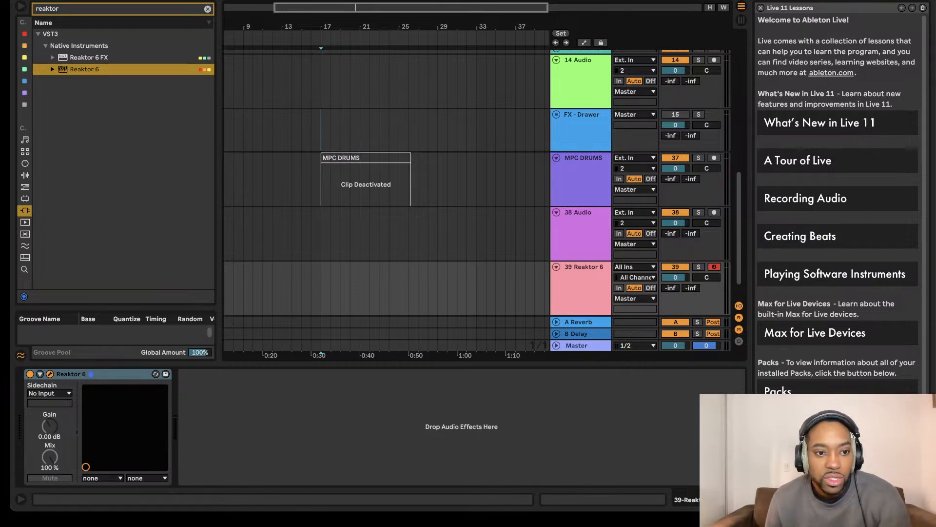
pyautogui.click(49, 374)
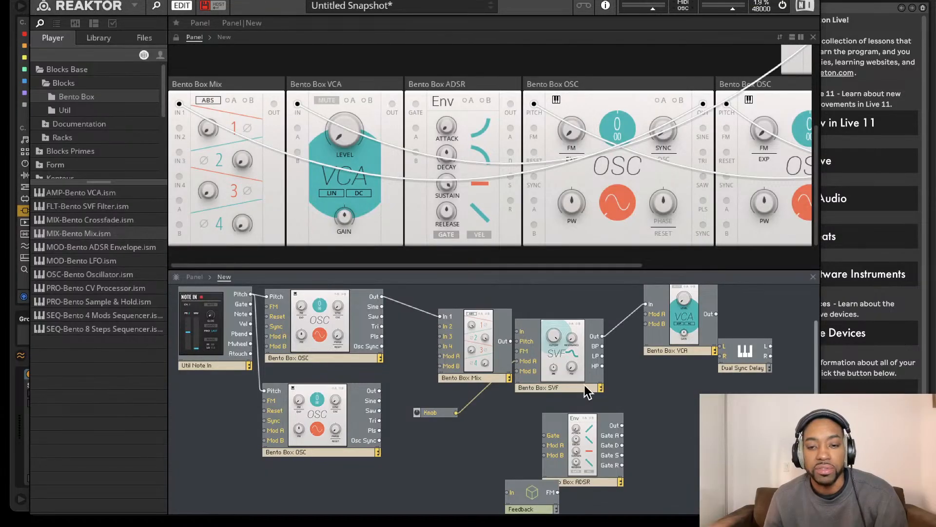
# Move the Bento Box Mix block up and delete the cables from Knob to SVF and from the upper OSC to Mix.
pyautogui.moveTo(492, 361); pyautogui.dragTo(480, 315)
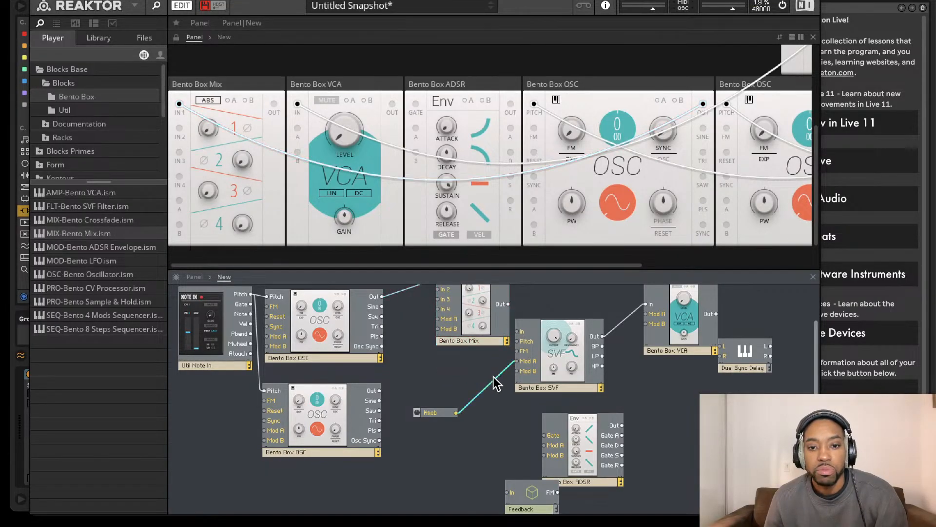
pyautogui.press('Delete')
pyautogui.scroll(2, 400, 351)
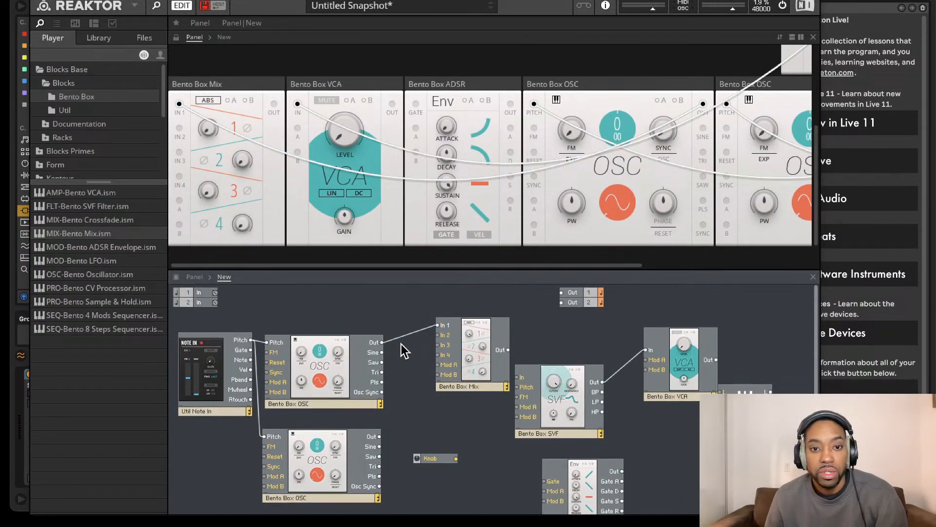
pyautogui.click(406, 336)
pyautogui.press('Delete')
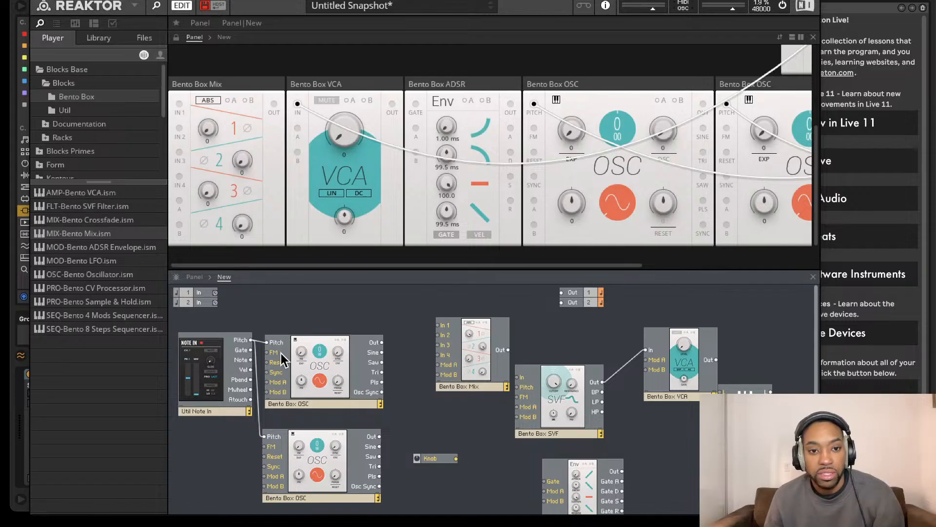
# Shift both Bento Box OSC blocks slightly further from the Util Note In block in the structure.
pyautogui.moveTo(307, 350)
pyautogui.mouseDown()
pyautogui.moveTo(325, 342)
pyautogui.moveTo(319, 344)
pyautogui.mouseUp()
pyautogui.moveTo(306, 440); pyautogui.dragTo(325, 436)
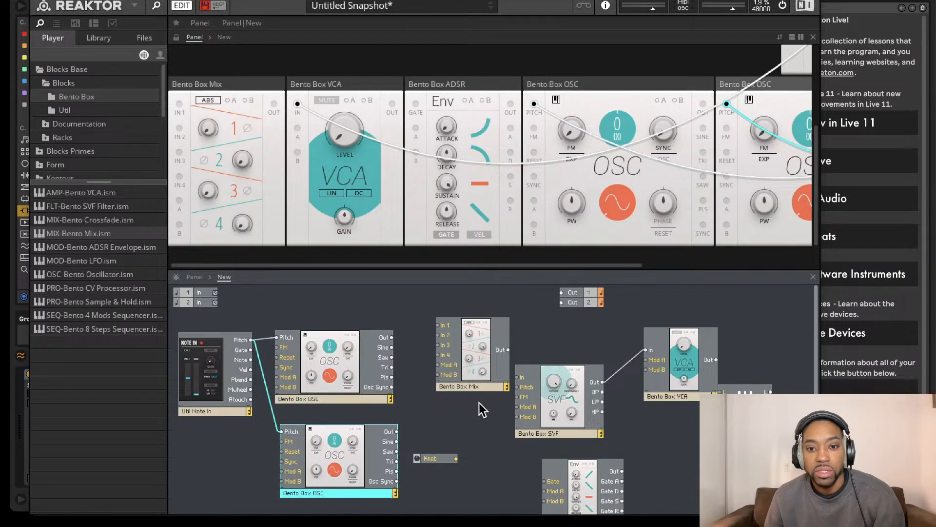
pyautogui.scroll(-1, 479, 403)
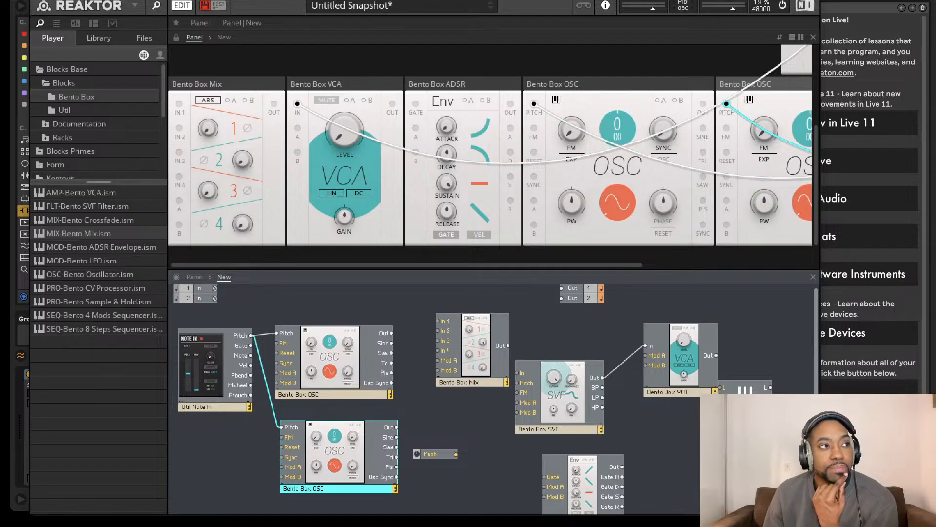
pyautogui.press('super+Tab')
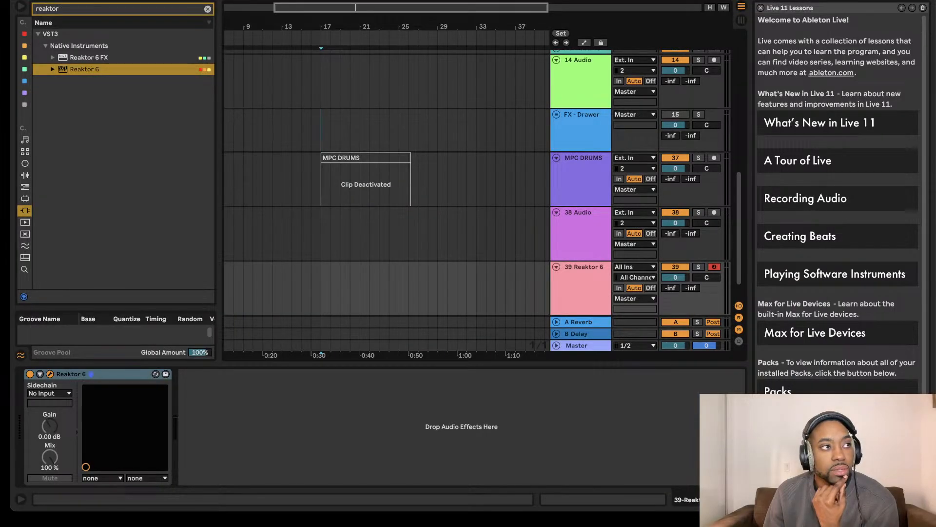
pyautogui.hotkey('ctrl', 'alt', 'p')
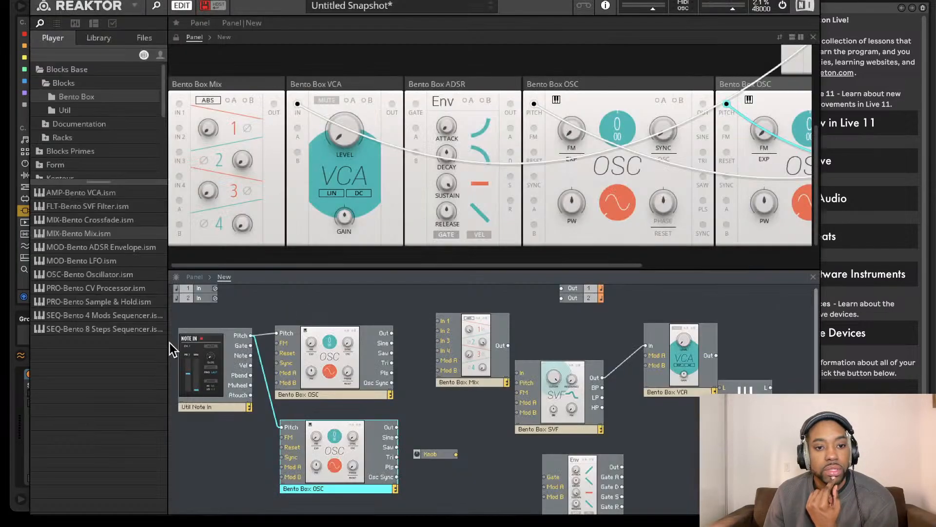
# Place the upper oscillator's panel between the Bento Box Mix and VCA panels and switch its waveform to pulse.
pyautogui.hscroll(1, 439, 146)
pyautogui.moveTo(546, 87); pyautogui.dragTo(332, 90)
pyautogui.scroll(3, 359, 159)
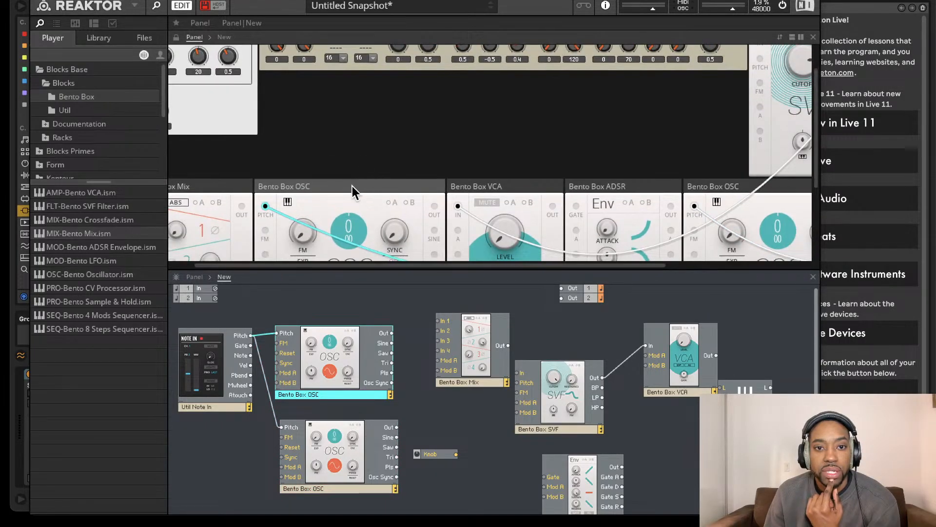
pyautogui.scroll(-3, 352, 187)
pyautogui.click(335, 61)
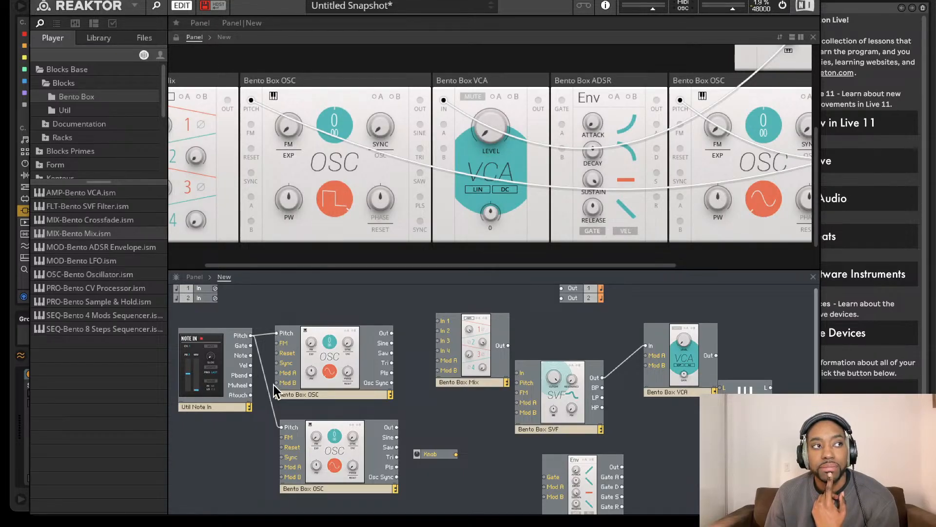
# Duplicate the Bento Box SVF block and place the copy below Util Note In, shifting the upper OSC block to make room.
pyautogui.moveTo(346, 378); pyautogui.dragTo(360, 377)
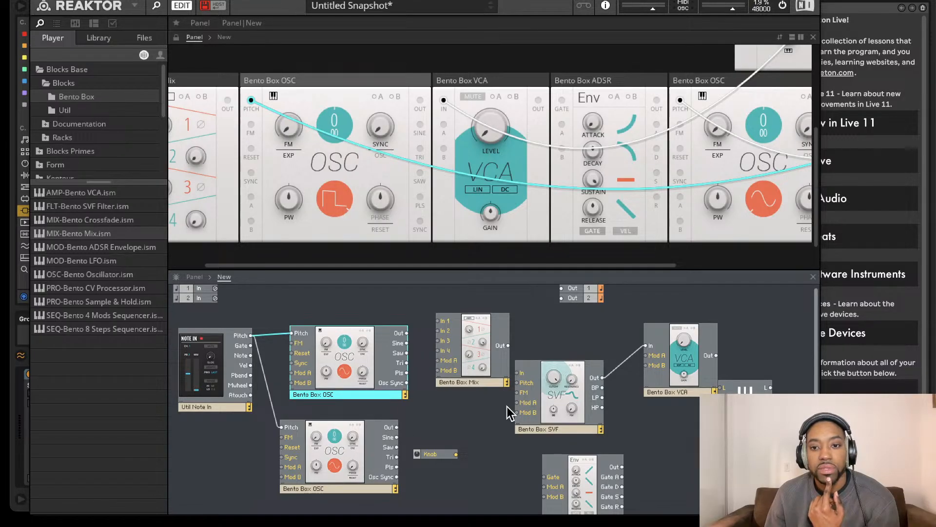
pyautogui.scroll(-1, 515, 415)
pyautogui.click(548, 389)
pyautogui.rightClick(538, 367)
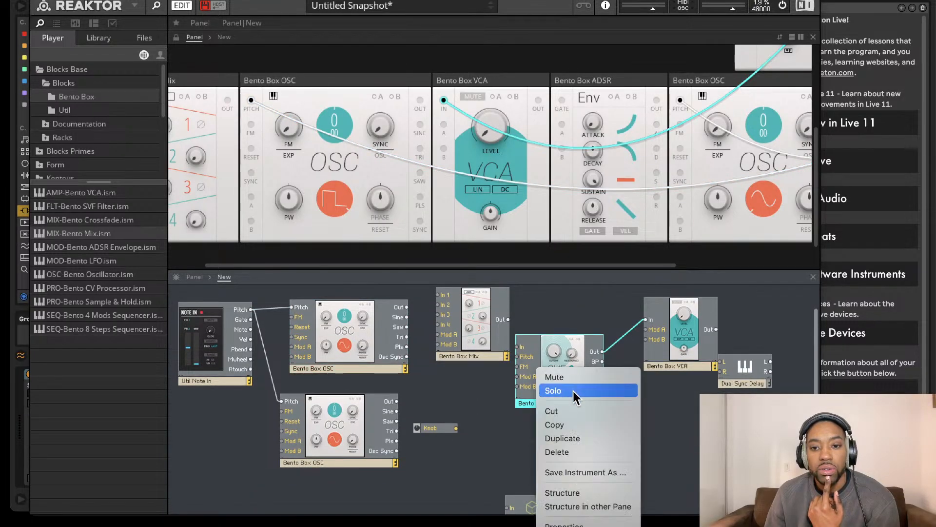
pyautogui.click(629, 438)
pyautogui.moveTo(595, 424); pyautogui.dragTo(233, 459)
# Connect the duplicated SVF's Out to the upper Bento Box OSC's FM input.
pyautogui.moveTo(266, 431); pyautogui.dragTo(309, 317)
# Move the Util Note In panel to the start of the top row of the instrument panel.
pyautogui.scroll(-1, 320, 309)
pyautogui.hscroll(-2, 362, 130)
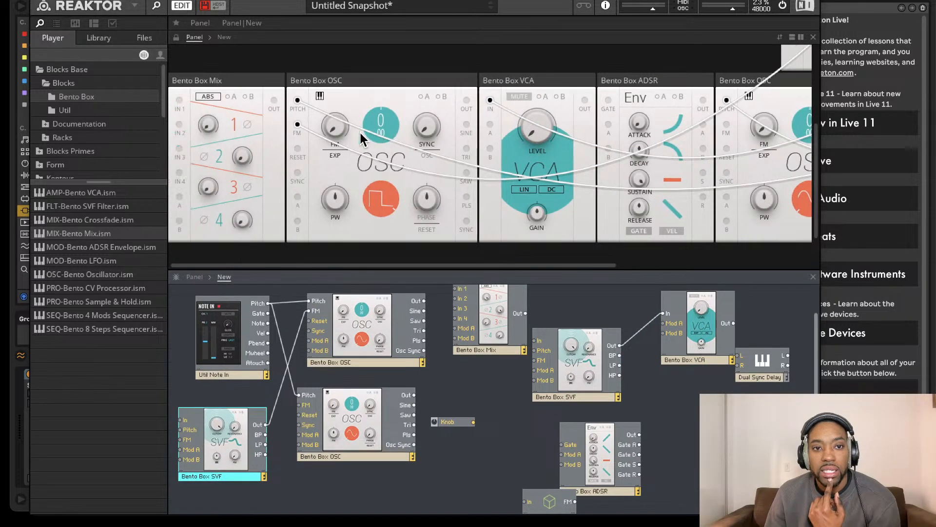
pyautogui.scroll(2, 311, 141)
pyautogui.hscroll(5, 312, 140)
pyautogui.scroll(2, 315, 142)
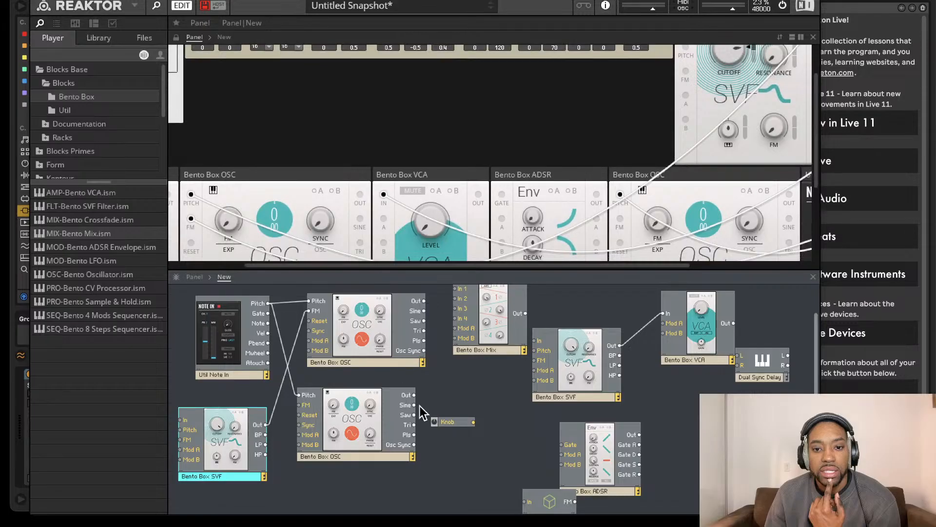
pyautogui.scroll(2, 451, 161)
pyautogui.scroll(-6, 488, 176)
pyautogui.hscroll(-3, 497, 173)
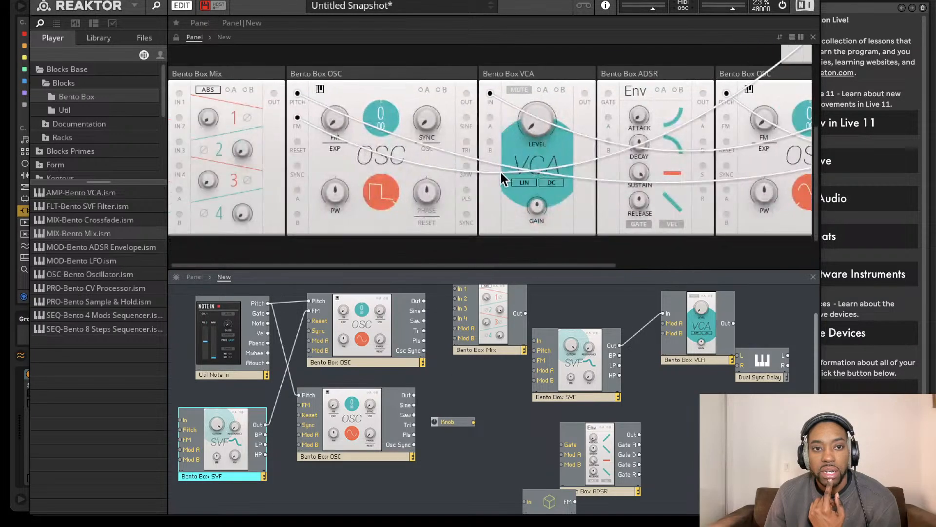
pyautogui.hscroll(2, 473, 171)
pyautogui.scroll(4, 471, 171)
pyautogui.hscroll(6, 468, 171)
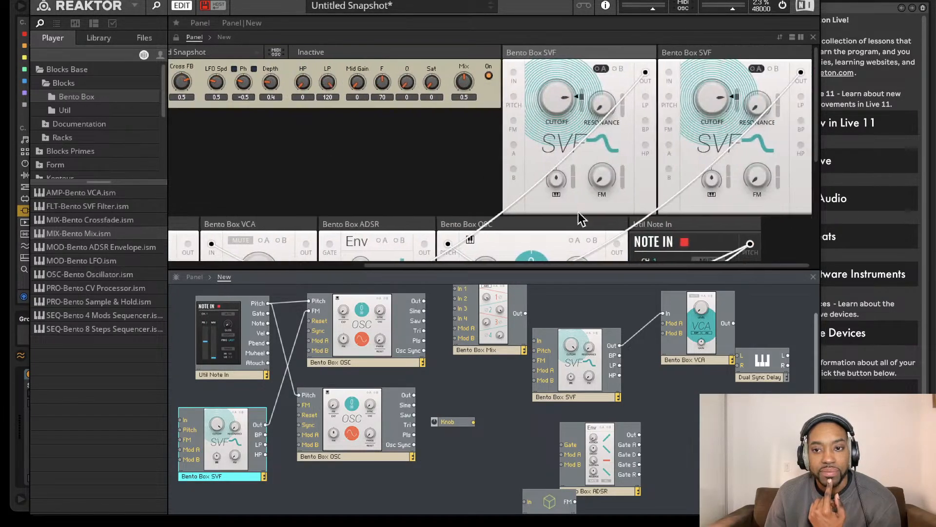
pyautogui.moveTo(711, 225); pyautogui.dragTo(142, 65)
pyautogui.hscroll(-1, 458, 69)
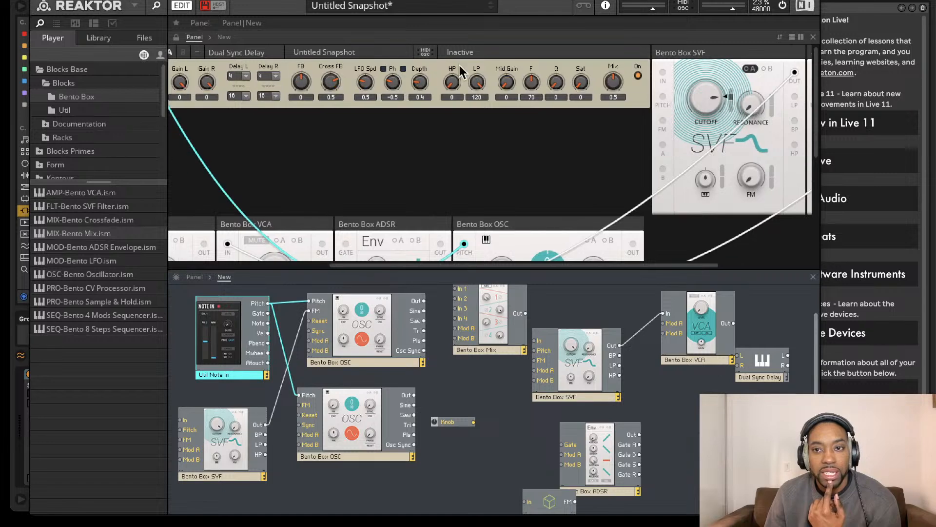
# Place the pulse-wave Bento Box OSC panel in the top row, directly after Util Note In.
pyautogui.scroll(-2, 408, 162)
pyautogui.hscroll(-5, 407, 163)
pyautogui.moveTo(401, 164); pyautogui.dragTo(305, 15)
pyautogui.scroll(2, 399, 77)
pyautogui.moveTo(469, 53); pyautogui.dragTo(178, 58)
pyautogui.moveTo(410, 54); pyautogui.dragTo(269, 48)
pyautogui.hscroll(-2, 310, 73)
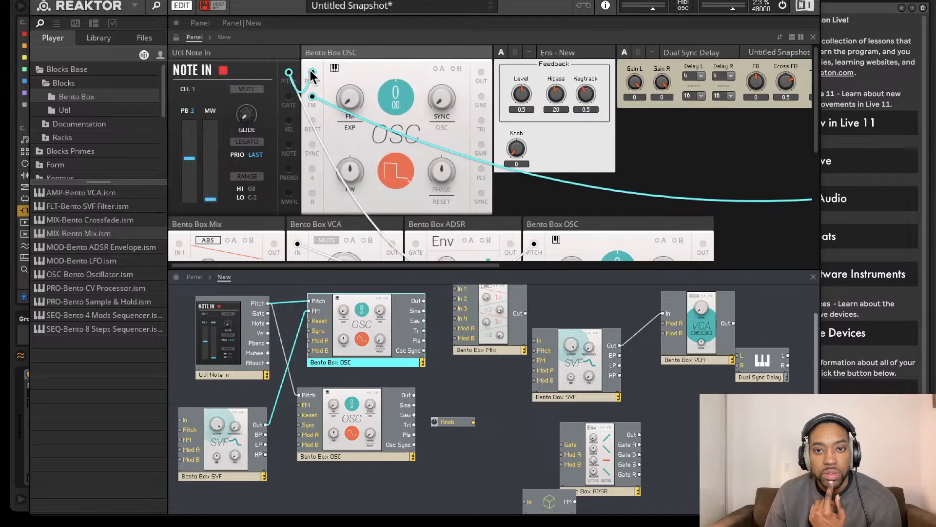
# Move the sine-wave Bento Box OSC panel into the top row beside the pulse-wave oscillator.
pyautogui.scroll(-4, 314, 78)
pyautogui.scroll(2, 481, 90)
pyautogui.moveTo(584, 76); pyautogui.dragTo(501, 55)
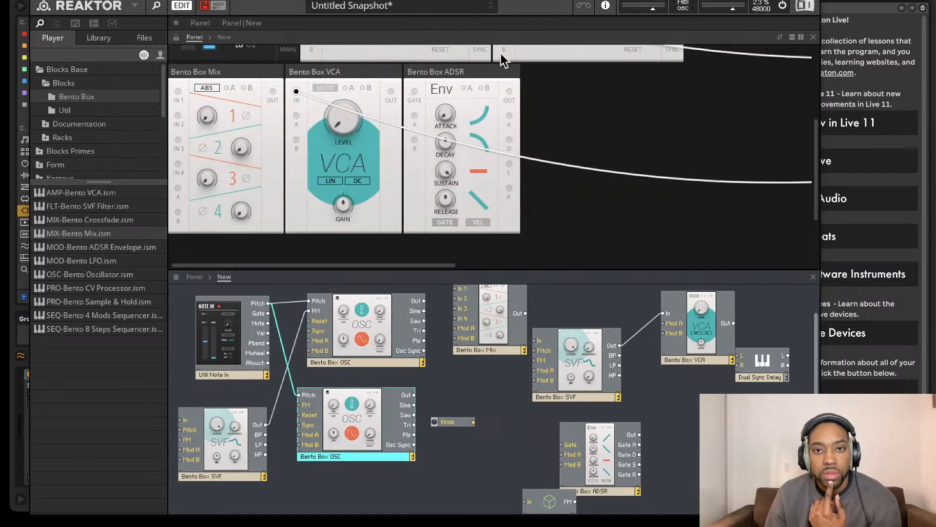
pyautogui.scroll(5, 475, 100)
pyautogui.scroll(-3, 475, 111)
# Rename the upper oscillator block in the structure as Bento Box OSC 1.
pyautogui.click(356, 362)
pyautogui.click(356, 362)
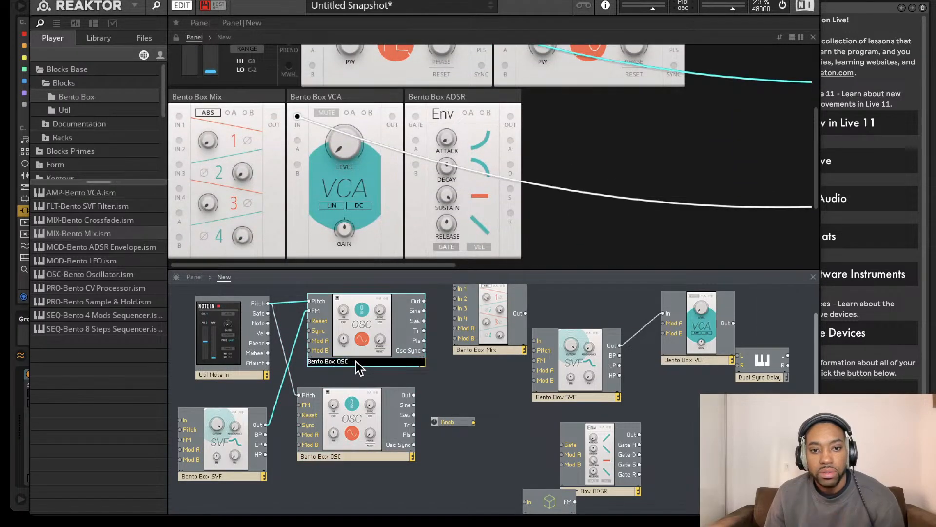
pyautogui.write('1')
pyautogui.press('Return')
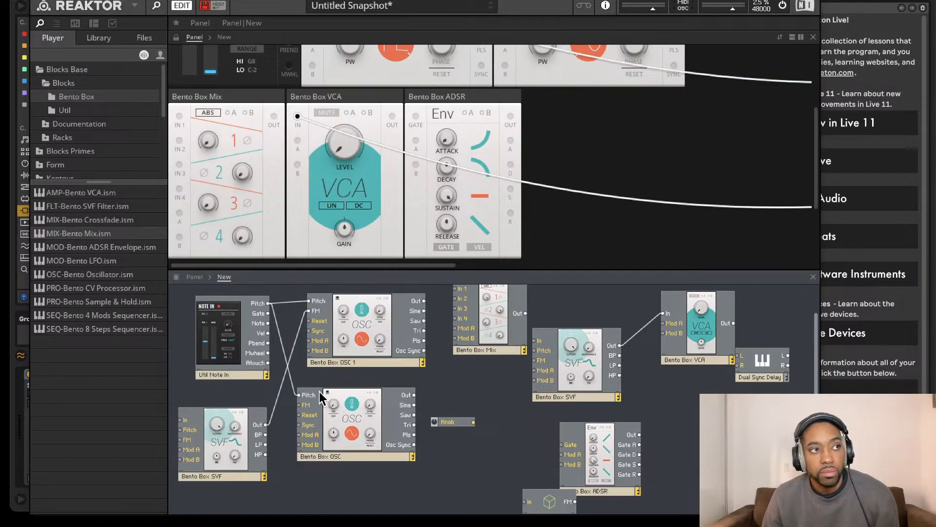
# Reposition both oscillator blocks and connect the unnumbered Bento Box OSC's Out to the FM input of Bento Box OSC 1.
pyautogui.click(372, 427)
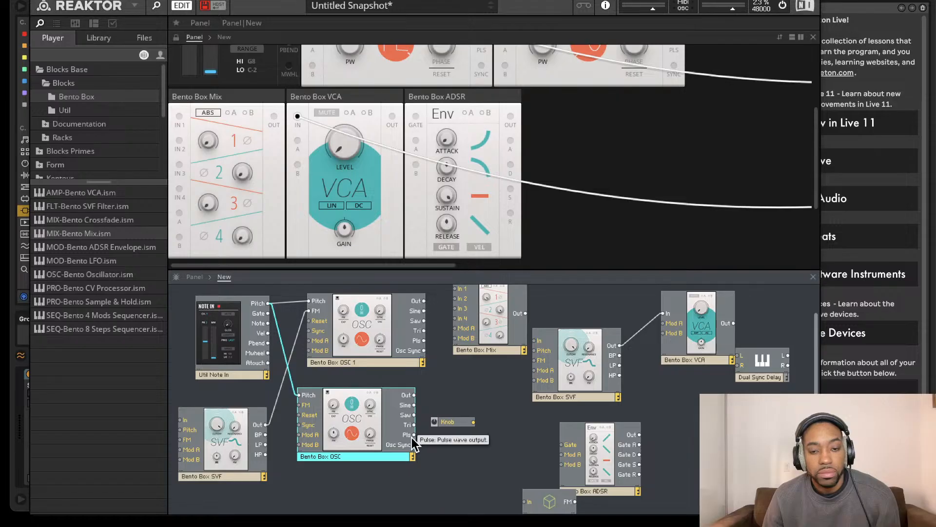
pyautogui.moveTo(368, 436)
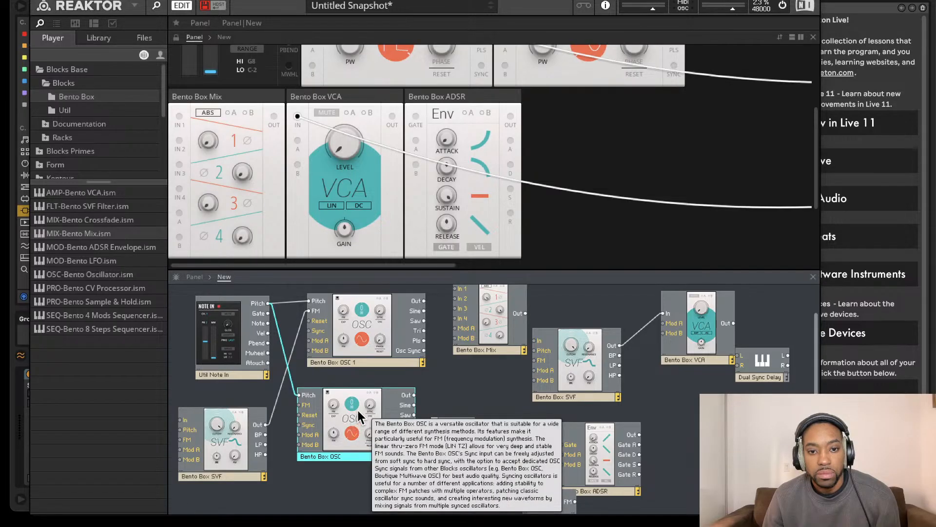
pyautogui.moveTo(359, 423); pyautogui.dragTo(291, 411)
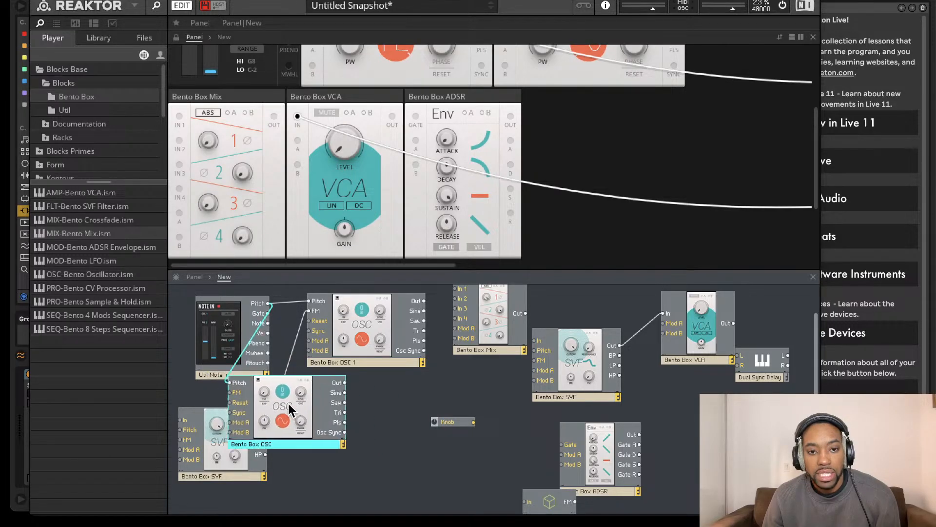
pyautogui.moveTo(340, 334); pyautogui.dragTo(414, 408)
pyautogui.moveTo(345, 383); pyautogui.dragTo(385, 385)
# Move the modulating Bento Box OSC below OSC 1 and delete its Pitch cable from Util Note In.
pyautogui.moveTo(282, 434); pyautogui.dragTo(353, 498)
pyautogui.click(297, 382)
pyautogui.click(289, 394)
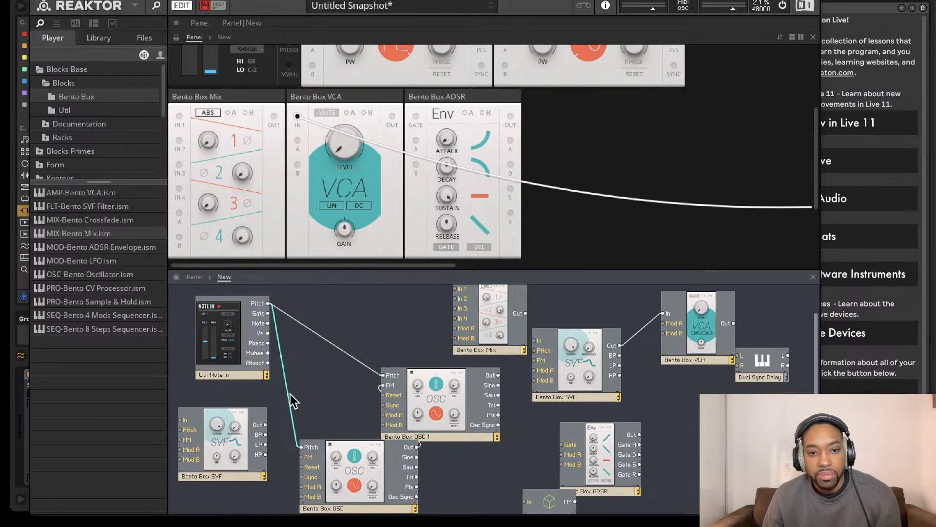
pyautogui.press('Delete')
pyautogui.moveTo(355, 453); pyautogui.dragTo(364, 491)
# Connect Bento Box OSC 1's Out to the In of the SVF feeding the VCA, and move the Mix block aside.
pyautogui.click(240, 437)
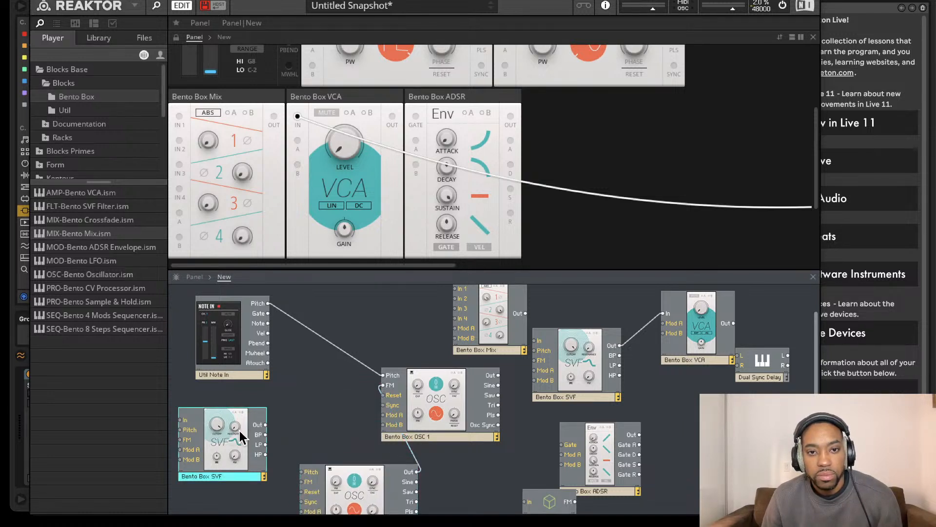
pyautogui.scroll(4, 486, 234)
pyautogui.scroll(2, 496, 380)
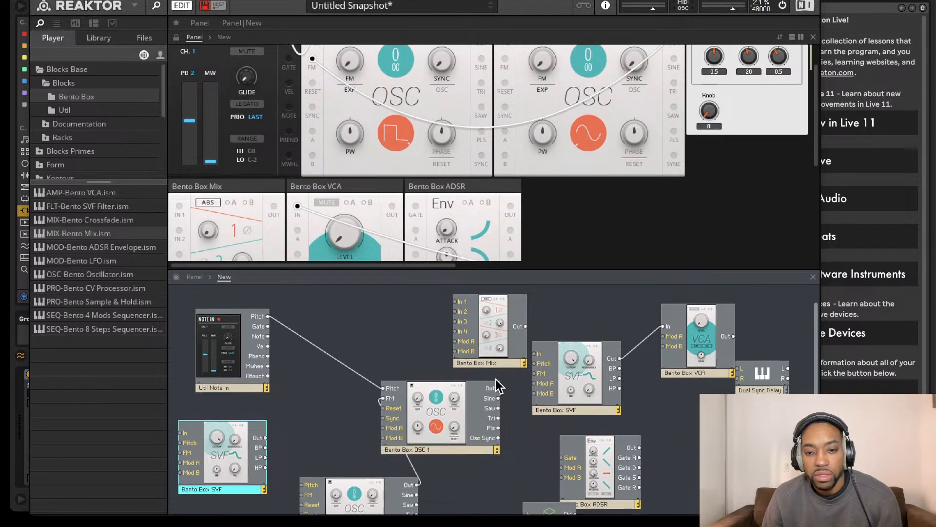
pyautogui.moveTo(562, 419); pyautogui.dragTo(536, 378)
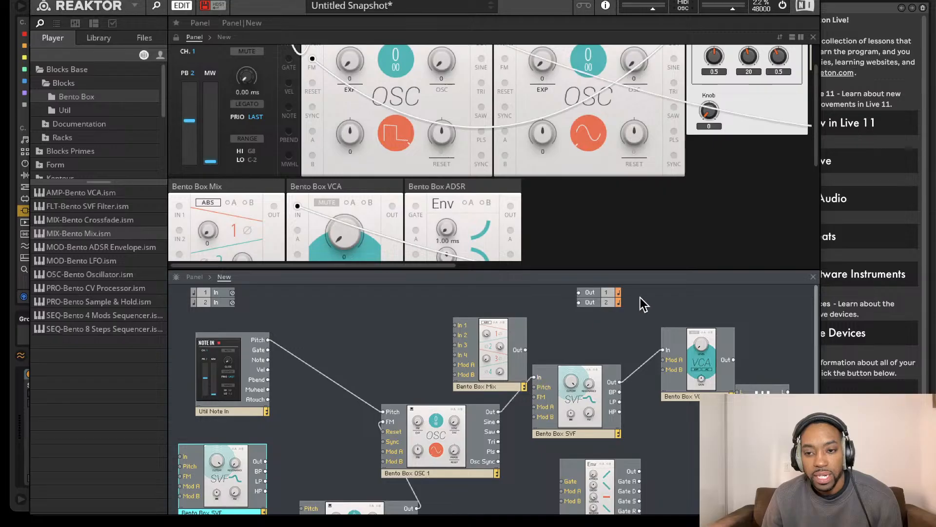
pyautogui.moveTo(498, 348); pyautogui.dragTo(677, 445)
pyautogui.press('Delete')
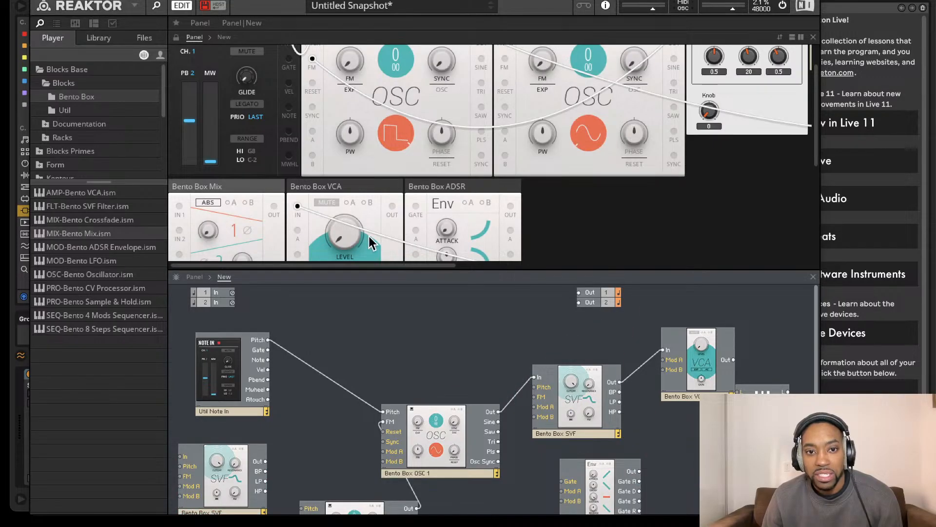
# Turn up the Level of the Bento Box VCA.
pyautogui.moveTo(356, 242); pyautogui.dragTo(350, 157)
pyautogui.scroll(-1, 241, 215)
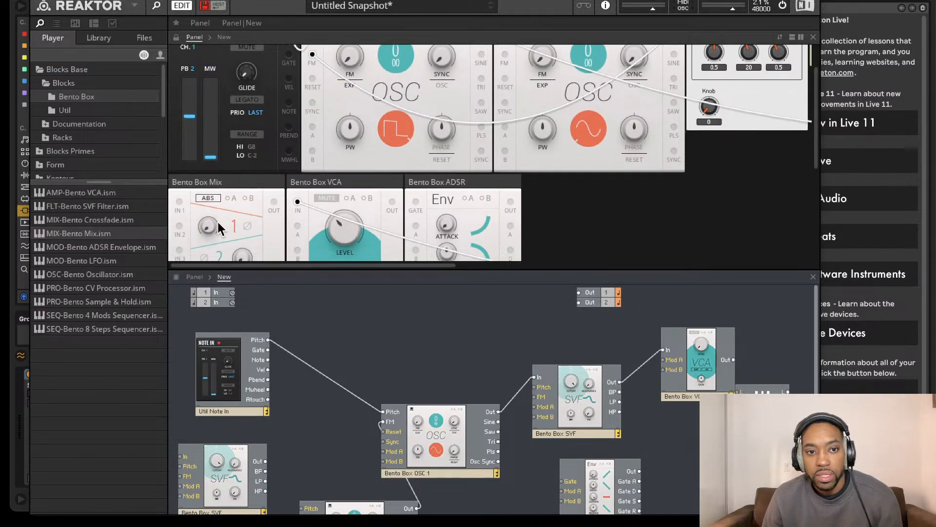
# Connect the Bento Box VCA's Out to instrument output 1 and lower Reaktor's main output level.
pyautogui.scroll(-4, 428, 296)
pyautogui.scroll(4, 580, 300)
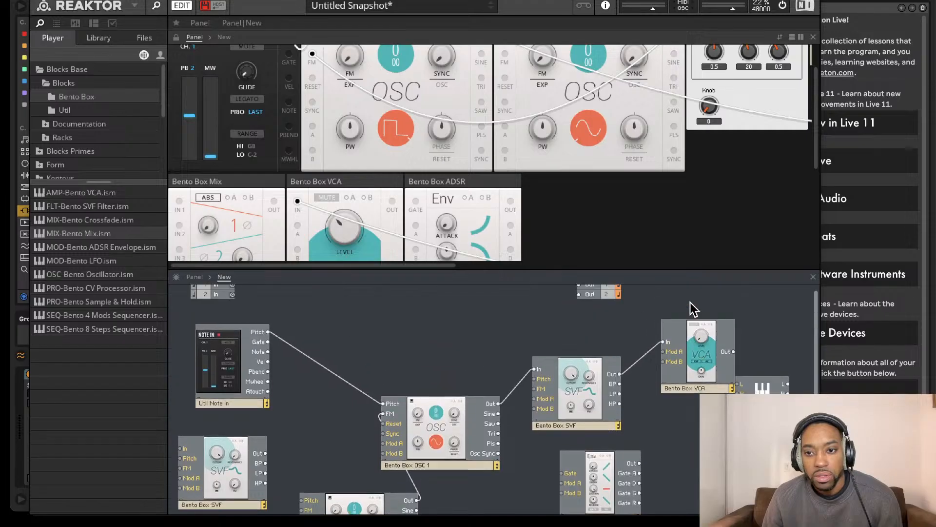
pyautogui.moveTo(733, 359); pyautogui.dragTo(578, 292)
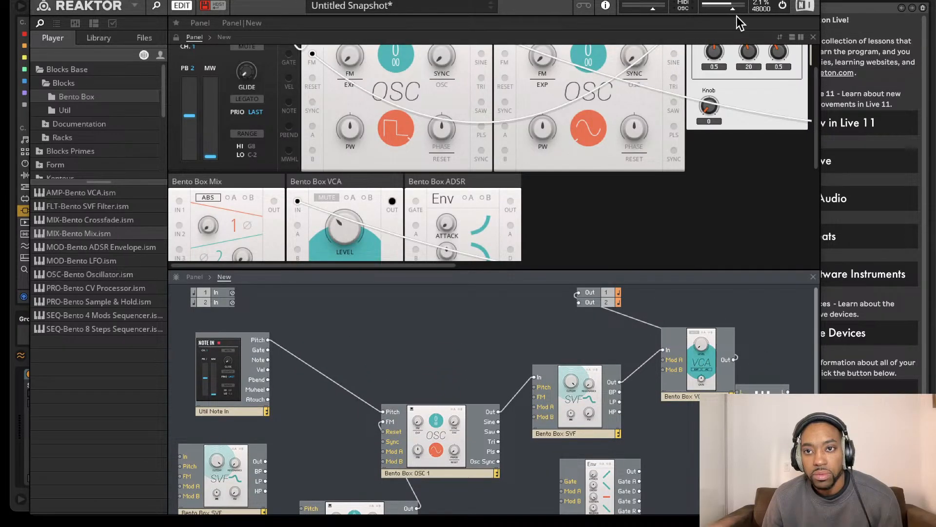
pyautogui.moveTo(733, 9); pyautogui.dragTo(714, 9)
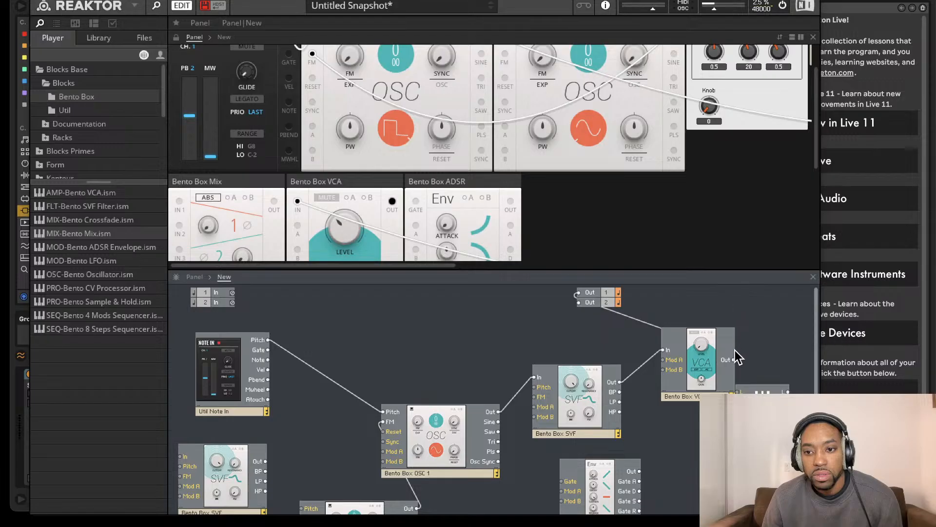
# Connect the Bento Box VCA's Out to instrument output 2.
pyautogui.moveTo(736, 359); pyautogui.dragTo(578, 302)
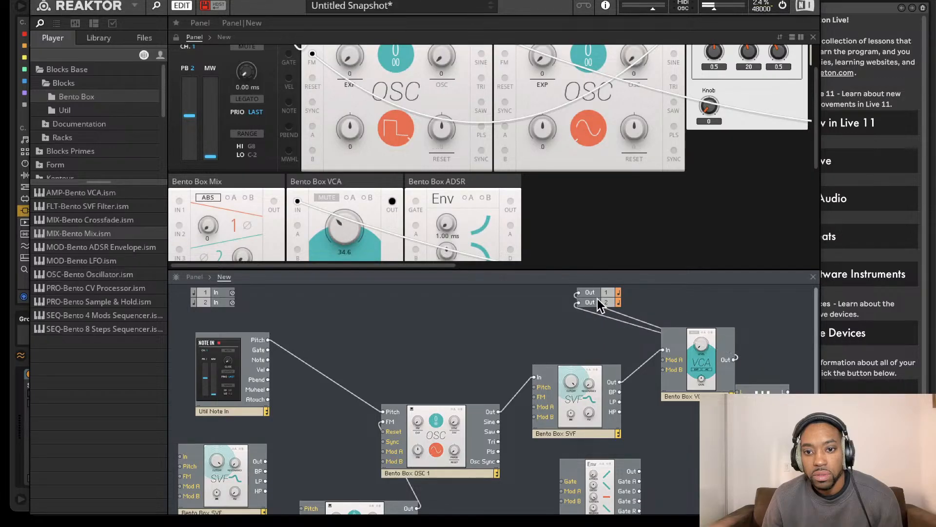
pyautogui.scroll(2, 648, 141)
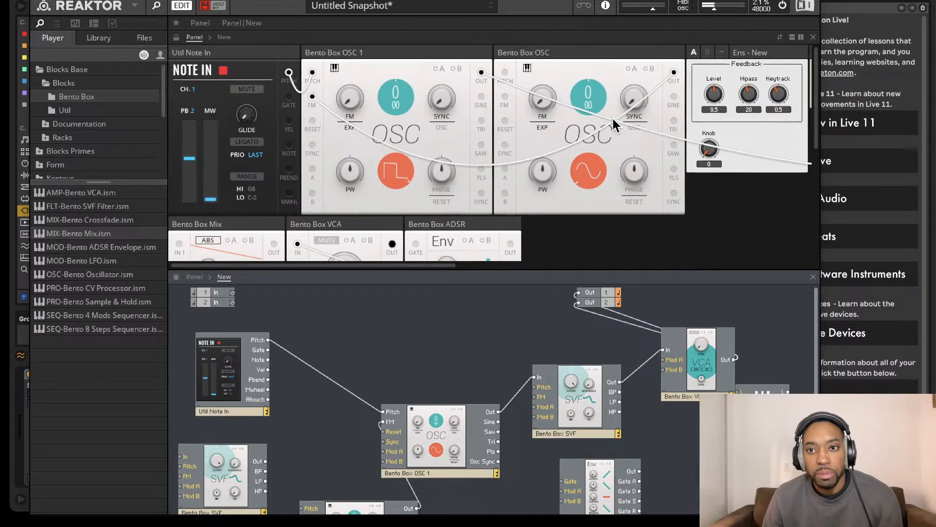
pyautogui.scroll(-4, 617, 125)
# Add a Util Scope block to the structure and feed its In from the Out of the SVF that drives the VCA.
pyautogui.click(91, 110)
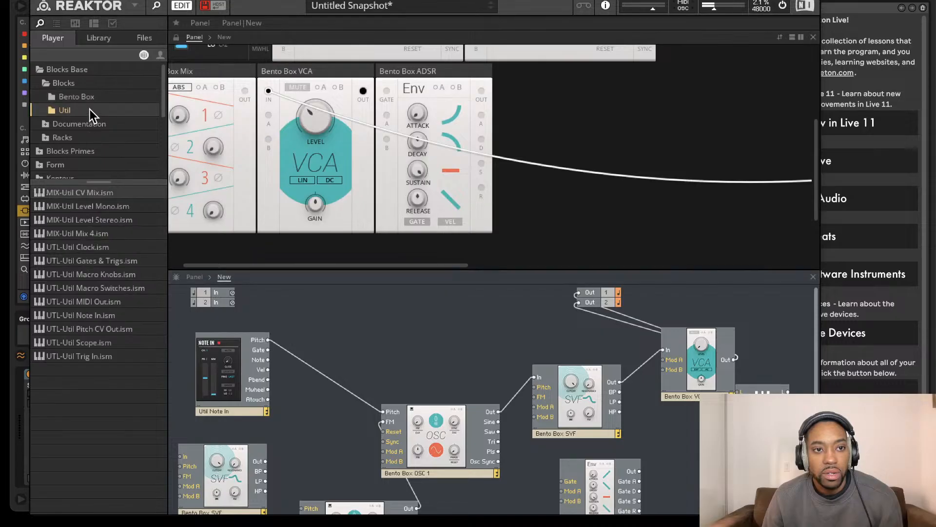
pyautogui.moveTo(93, 344); pyautogui.dragTo(609, 345)
pyautogui.scroll(4, 609, 173)
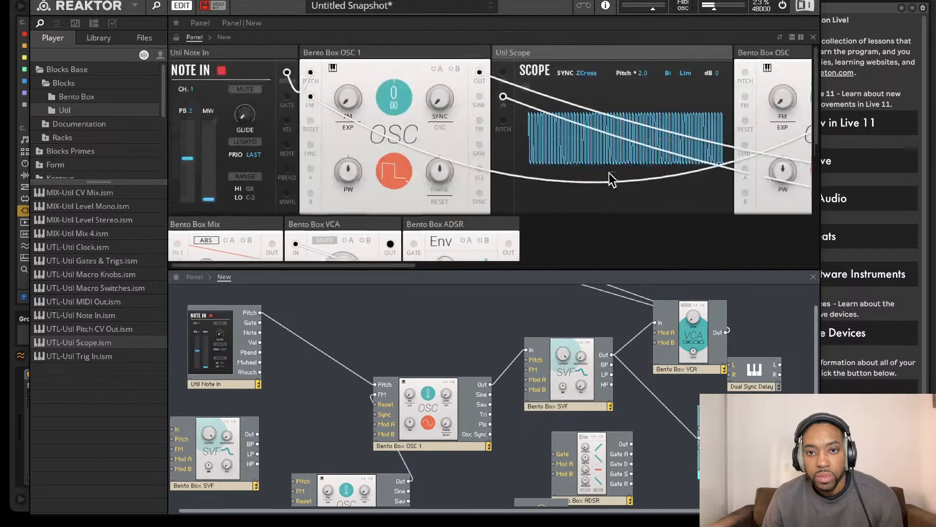
pyautogui.hscroll(5, 610, 177)
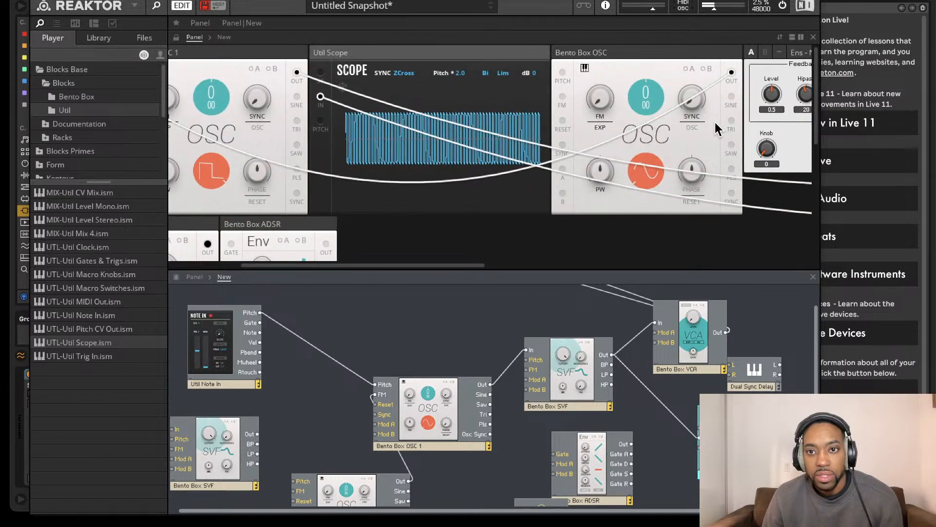
# Rearrange the panel blocks so Bento Box OSC comes first, followed by Bento Box OSC 1 and the Util Scope.
pyautogui.hscroll(-5, 642, 73)
pyautogui.moveTo(738, 56); pyautogui.dragTo(537, 55)
pyautogui.hscroll(2, 585, 92)
pyautogui.scroll(-1, 512, 362)
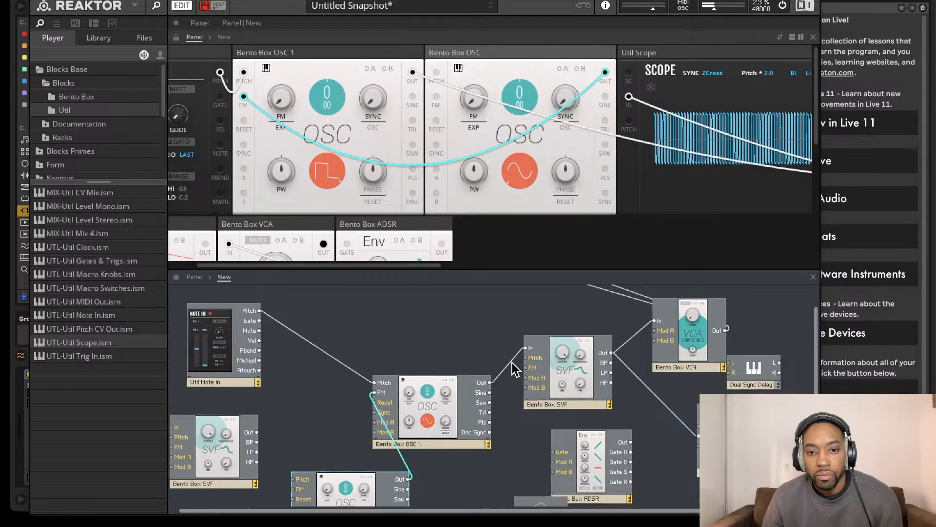
pyautogui.scroll(-2, 509, 358)
pyautogui.scroll(-1, 455, 305)
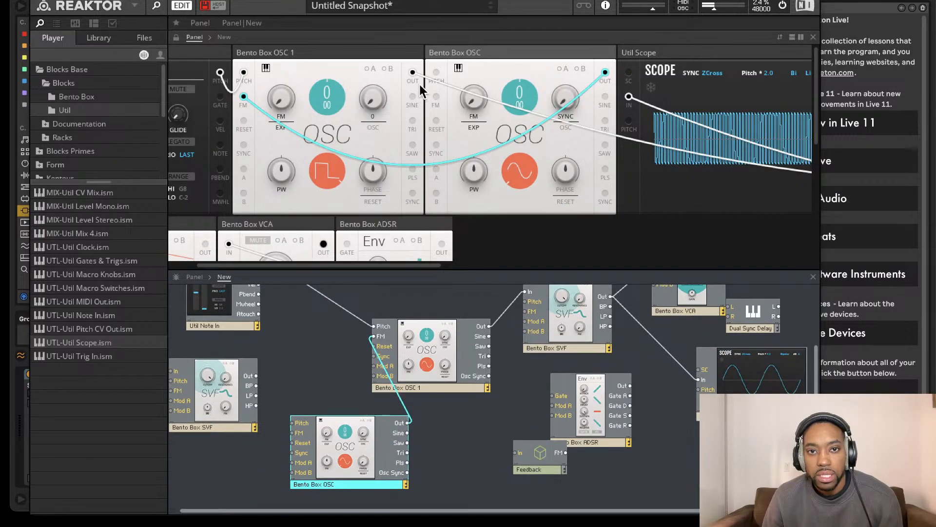
pyautogui.moveTo(458, 56); pyautogui.dragTo(293, 54)
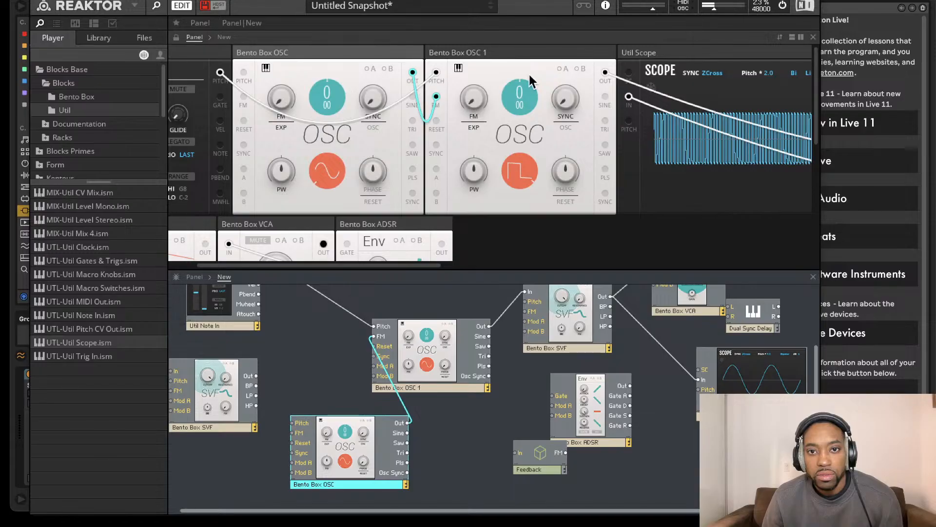
# Try out the FM amounts of both oscillators, return OSC 1's to zero and switch the audio engine off.
pyautogui.click(474, 99)
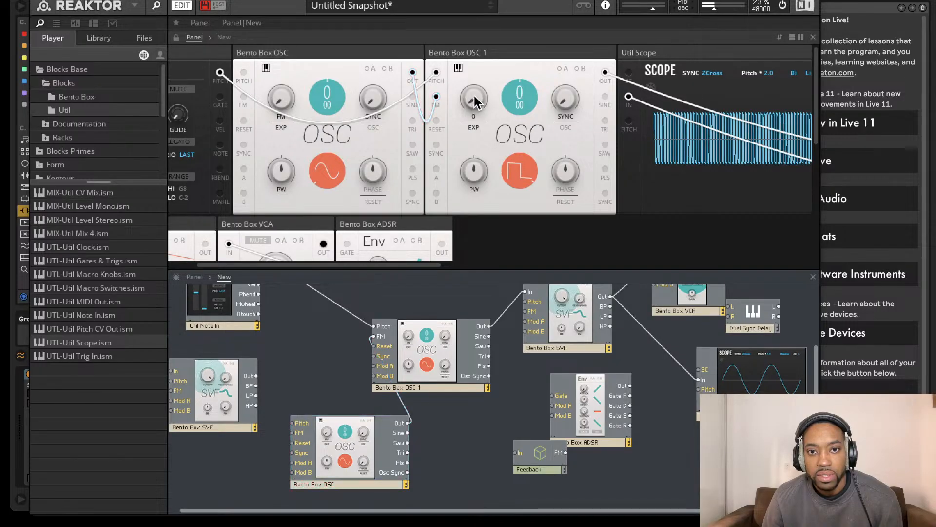
pyautogui.moveTo(283, 89); pyautogui.dragTo(283, 54)
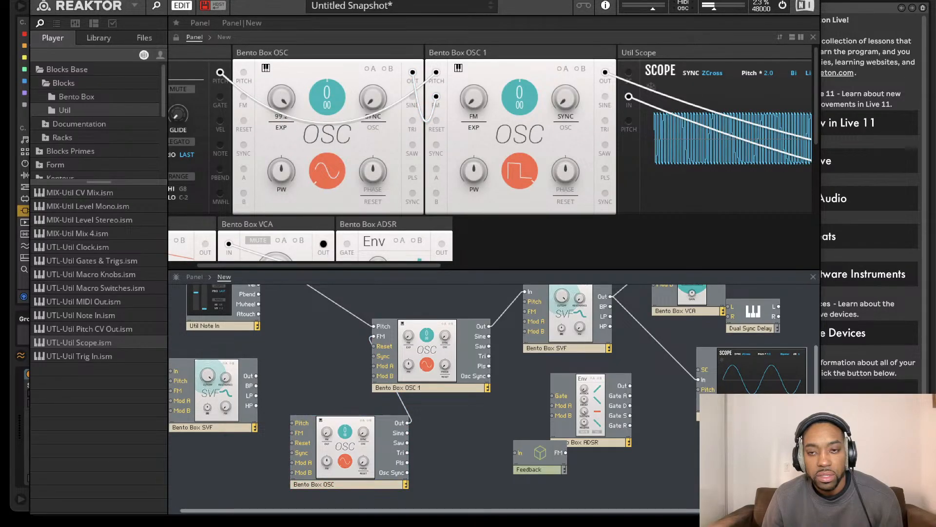
pyautogui.moveTo(472, 100); pyautogui.dragTo(472, 117)
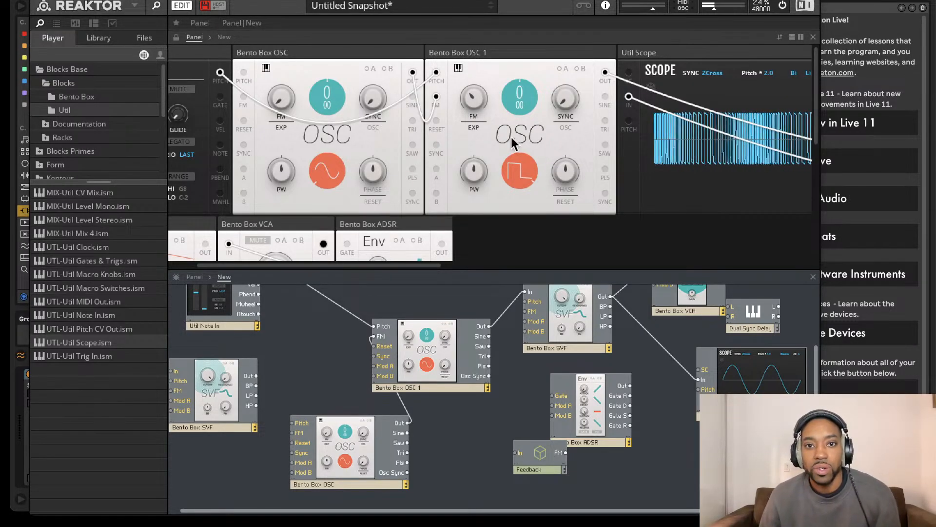
pyautogui.moveTo(473, 98); pyautogui.dragTo(559, 193)
pyautogui.click(782, 6)
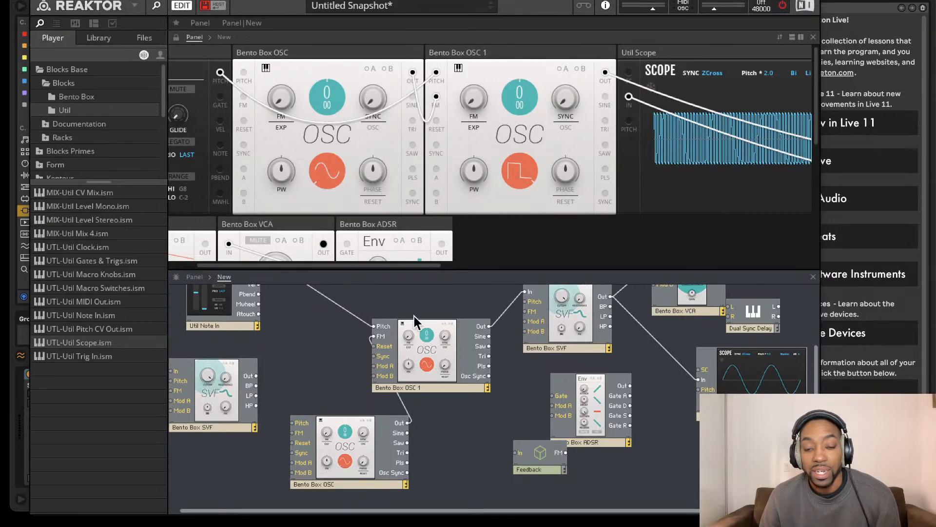
# Rename the modulating oscillator block as "Bento Box OSC modulator".
pyautogui.scroll(3, 432, 325)
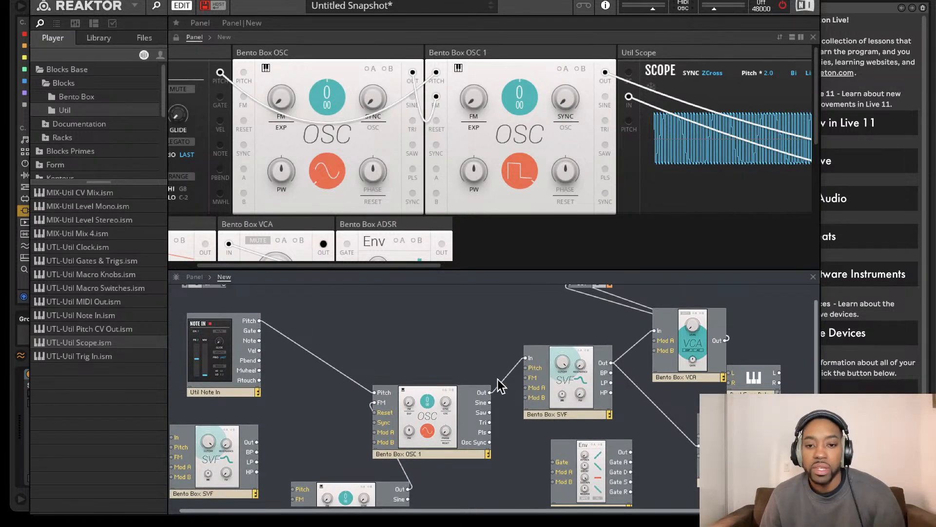
pyautogui.scroll(-2, 481, 418)
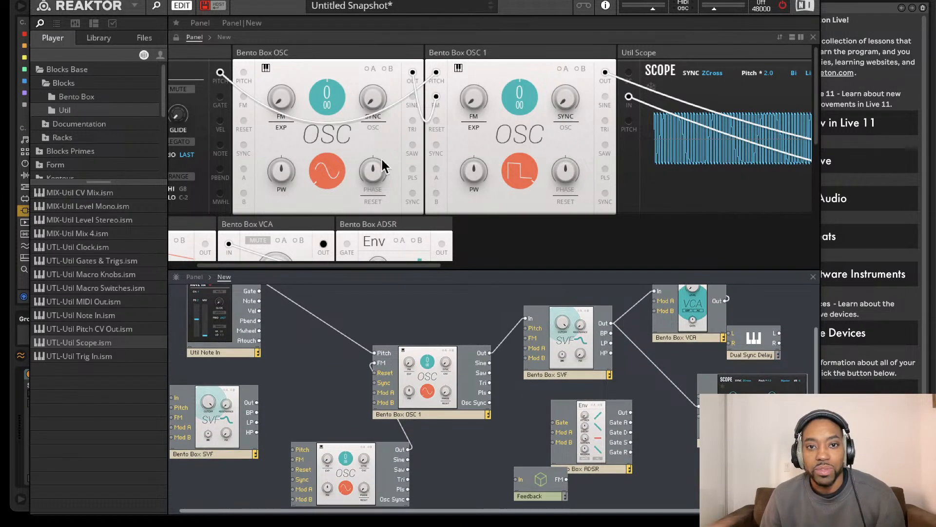
pyautogui.scroll(-1, 388, 437)
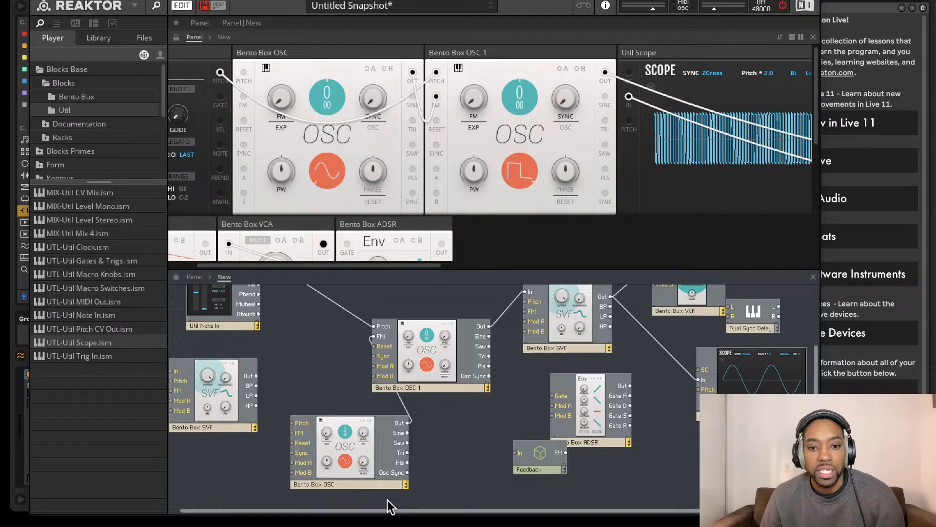
pyautogui.click(346, 481)
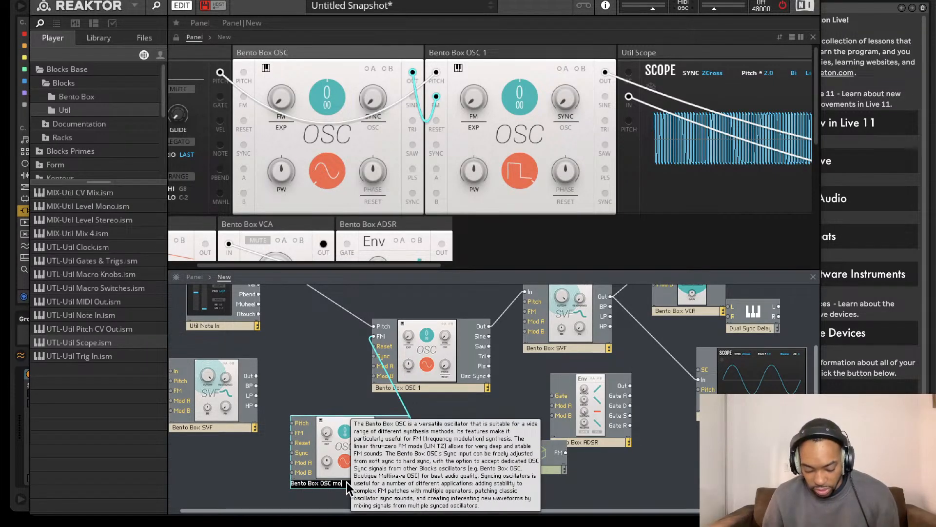
pyautogui.click(465, 436)
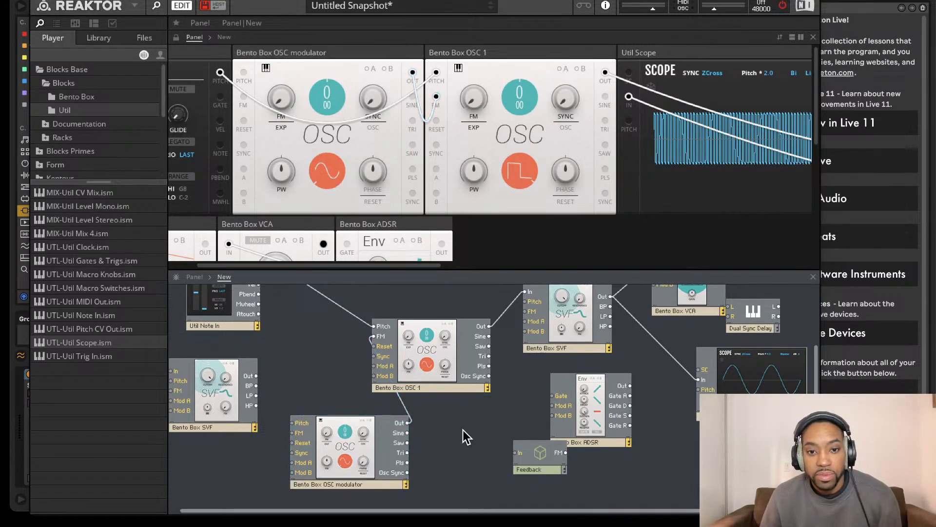
# Rename the Bento Box OSC 1 block as "Bento Box OSC 1 carrier".
pyautogui.click(443, 387)
pyautogui.click(444, 388)
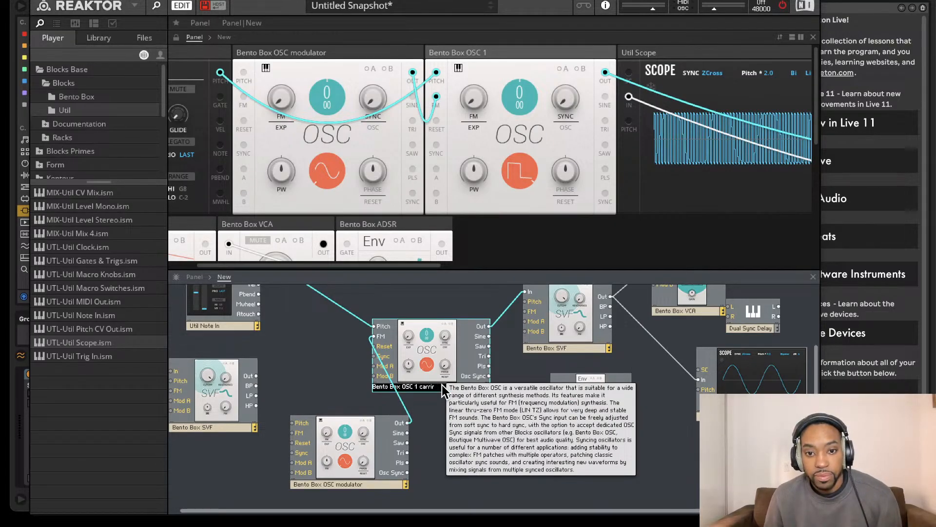
pyautogui.write('carrir')
pyautogui.press('BackSpace')
pyautogui.write('er')
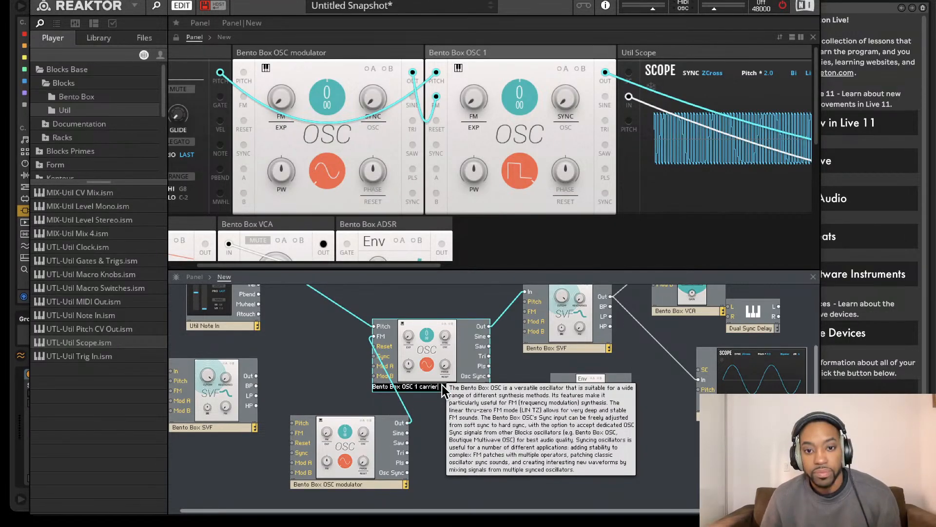
pyautogui.click(435, 414)
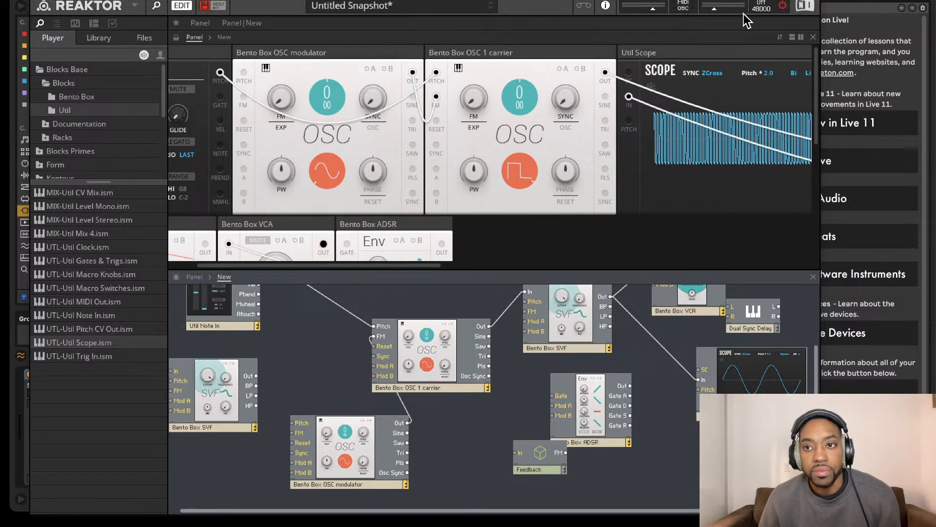
# Switch the audio engine on and sweep the carrier's FM amount up to about 59.8, briefly trying the modulator's FM too.
pyautogui.click(783, 6)
pyautogui.moveTo(472, 98)
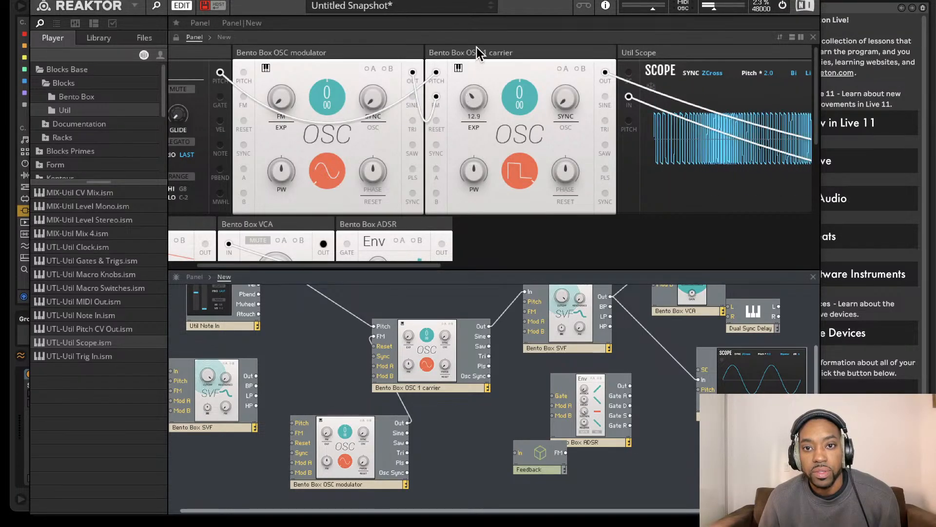
pyautogui.moveTo(476, 48); pyautogui.dragTo(461, 66)
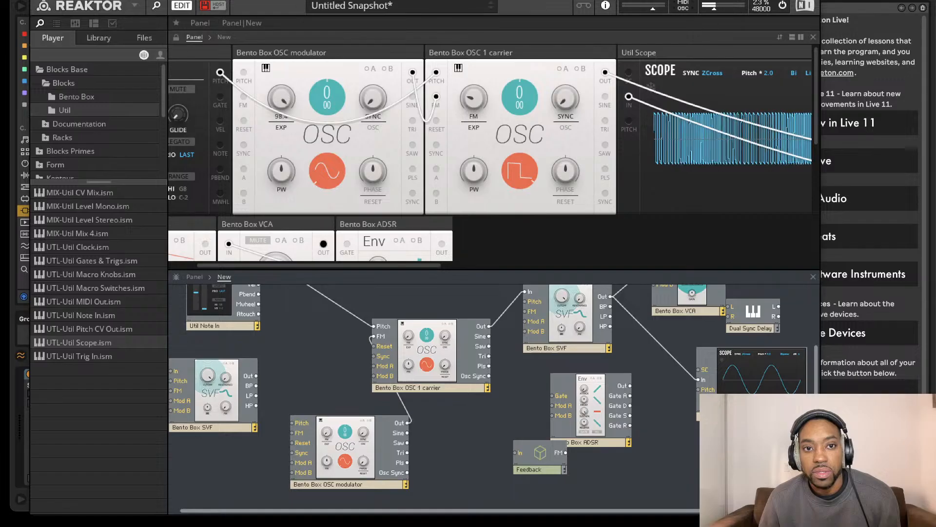
pyautogui.moveTo(290, 95); pyautogui.dragTo(290, 127)
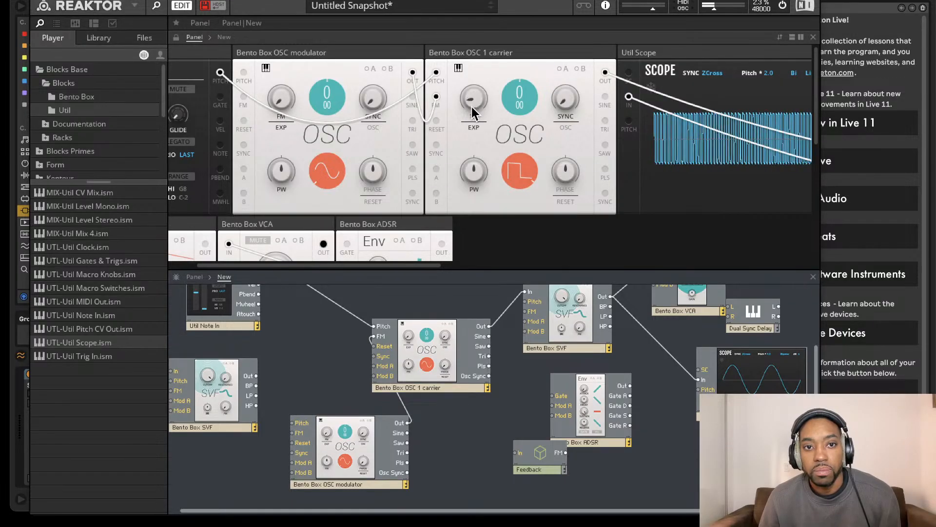
pyautogui.moveTo(485, 51); pyautogui.dragTo(485, 10)
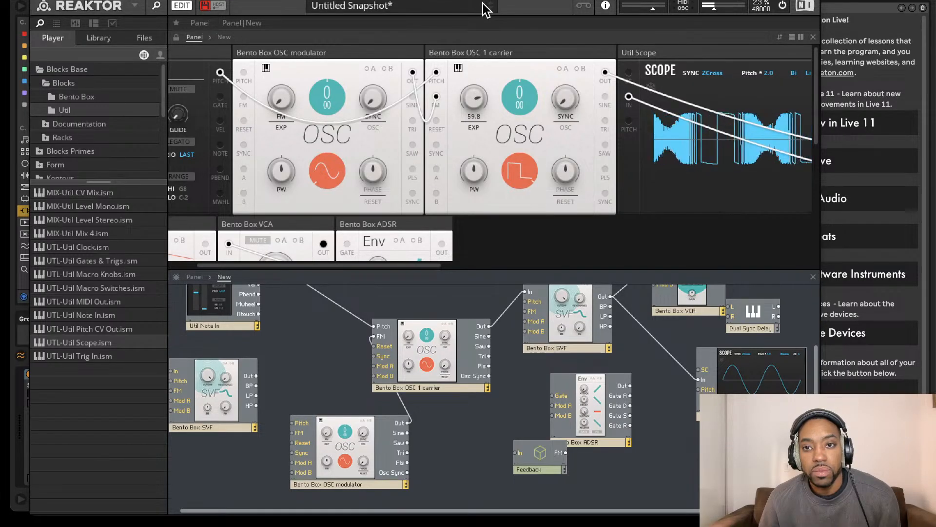
# Try the modulator at a pitch of -9 with sawtooth and triangle waveforms, returning it to sine.
pyautogui.moveTo(340, 89); pyautogui.dragTo(337, 10)
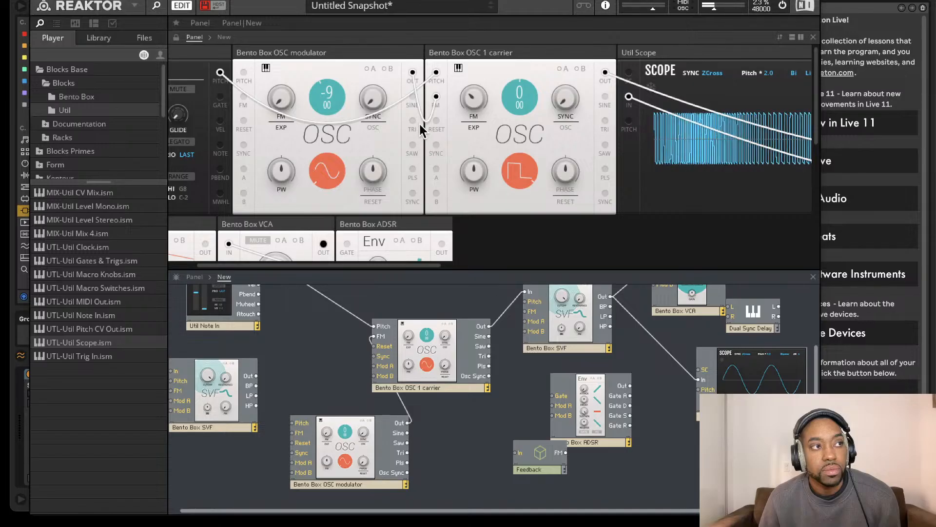
pyautogui.click(326, 169)
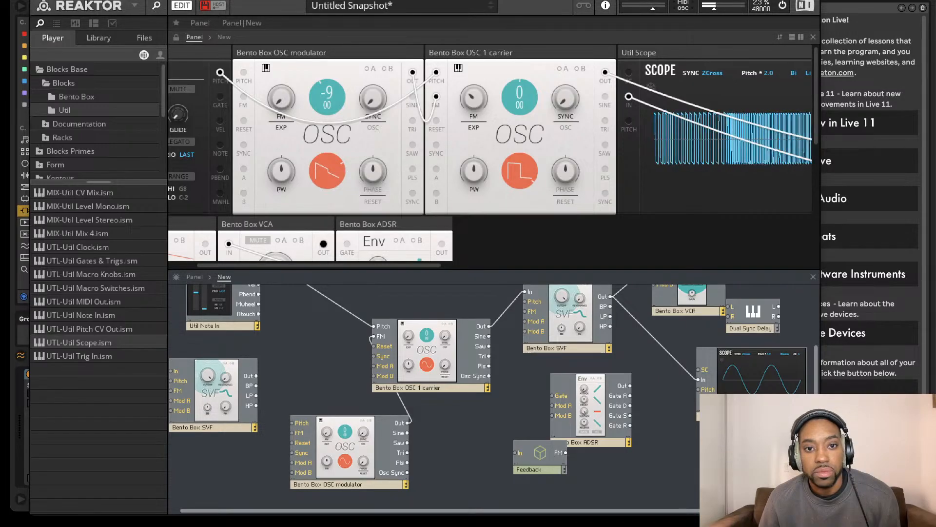
pyautogui.click(341, 173)
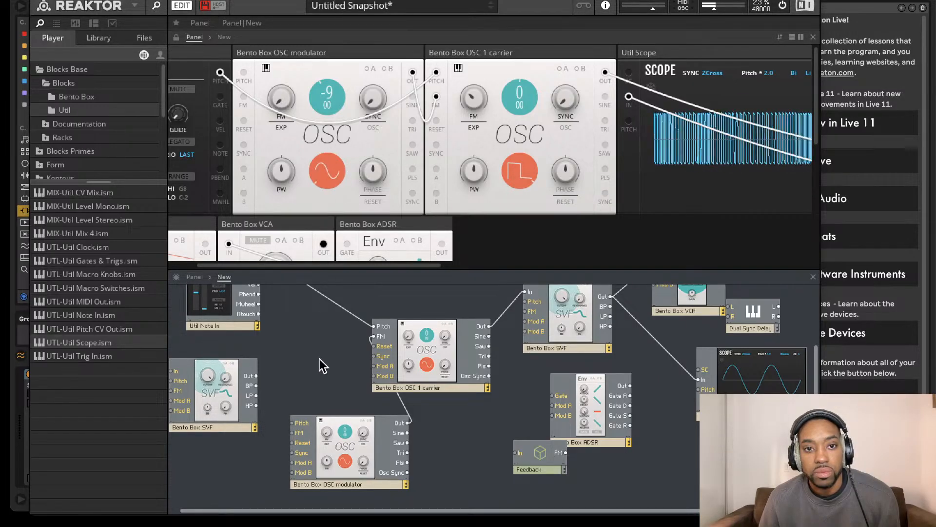
pyautogui.moveTo(324, 356); pyautogui.dragTo(331, 277)
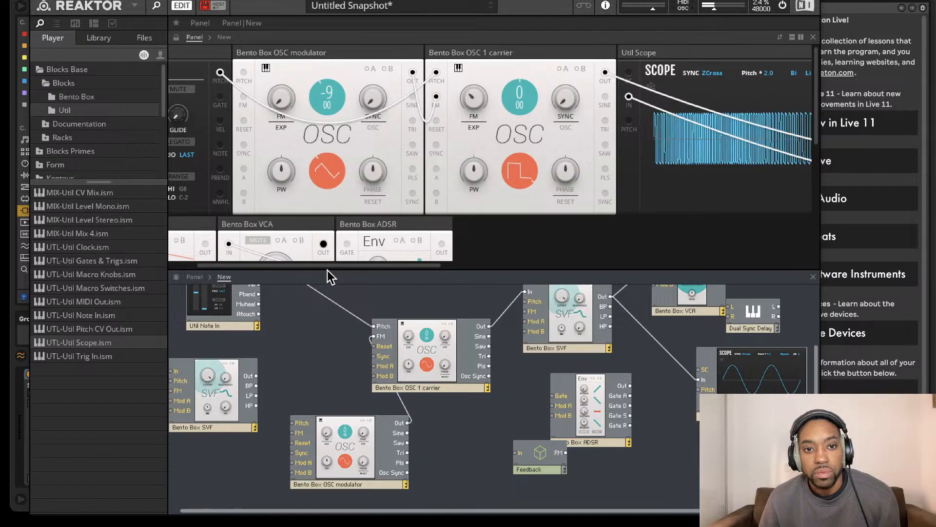
pyautogui.click(341, 178)
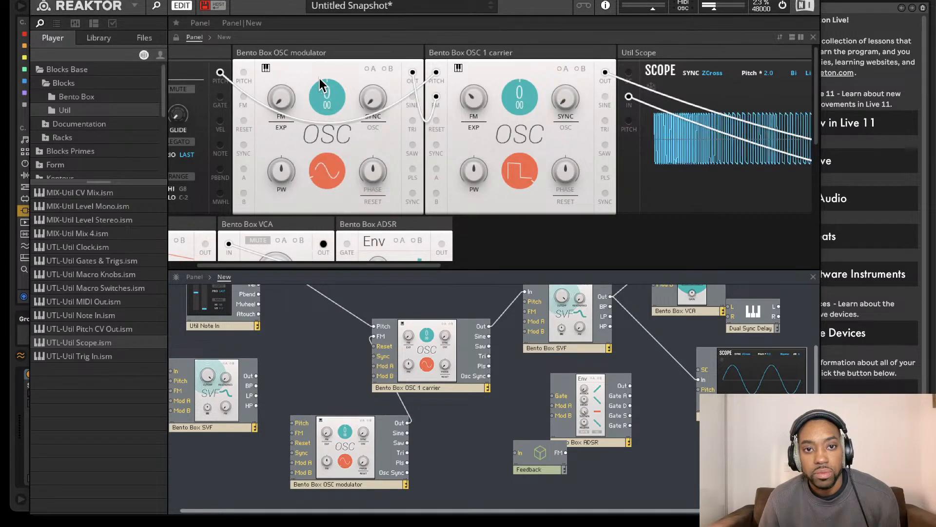
# Lower the modulator oscillator's pitch to -45 semitones.
pyautogui.moveTo(327, 107); pyautogui.dragTo(326, 177)
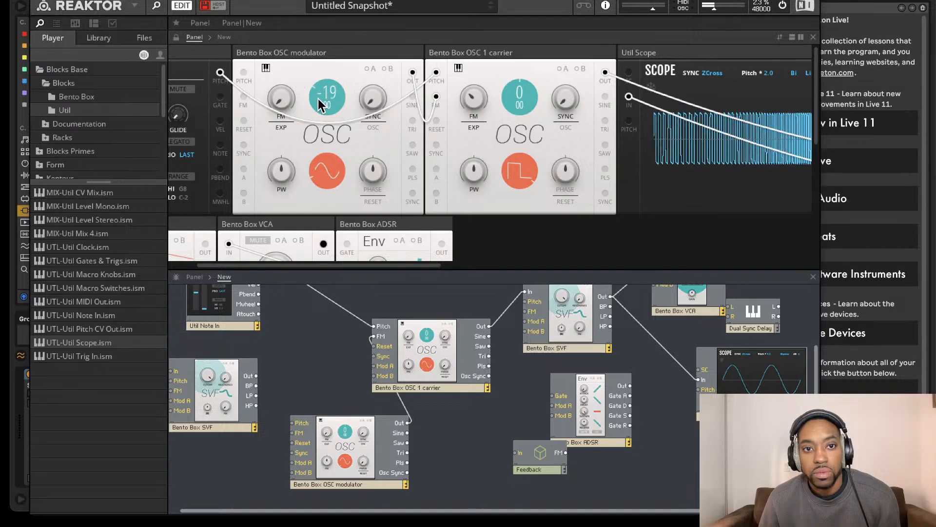
pyautogui.moveTo(318, 99); pyautogui.dragTo(314, 266)
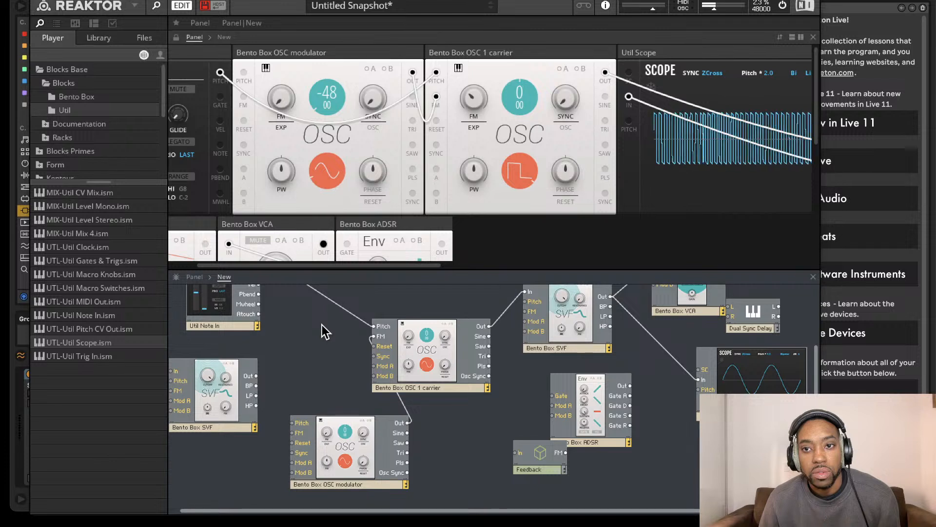
pyautogui.moveTo(322, 324); pyautogui.dragTo(345, 293)
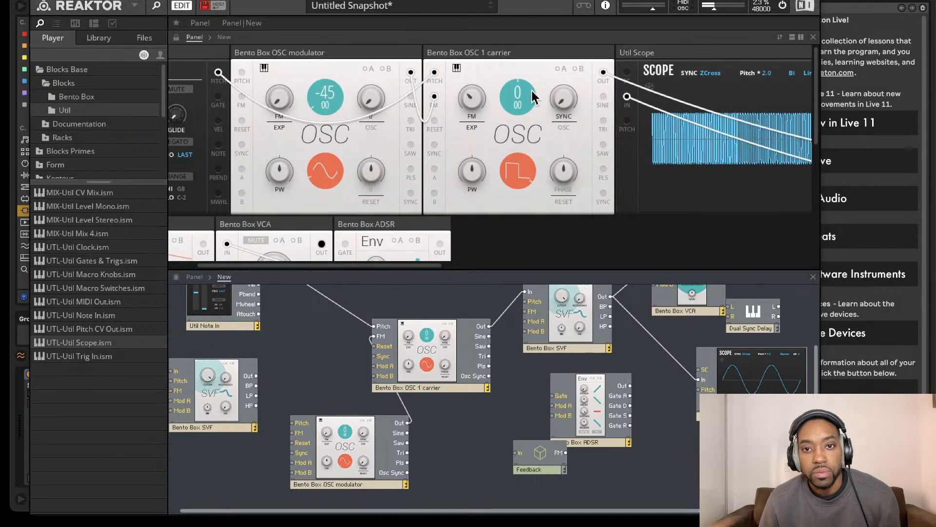
# Reduce the carrier's FM amount to 3.3 and switch the audio engine off and on again.
pyautogui.moveTo(474, 92); pyautogui.dragTo(461, 171)
pyautogui.hscroll(-1, 459, 163)
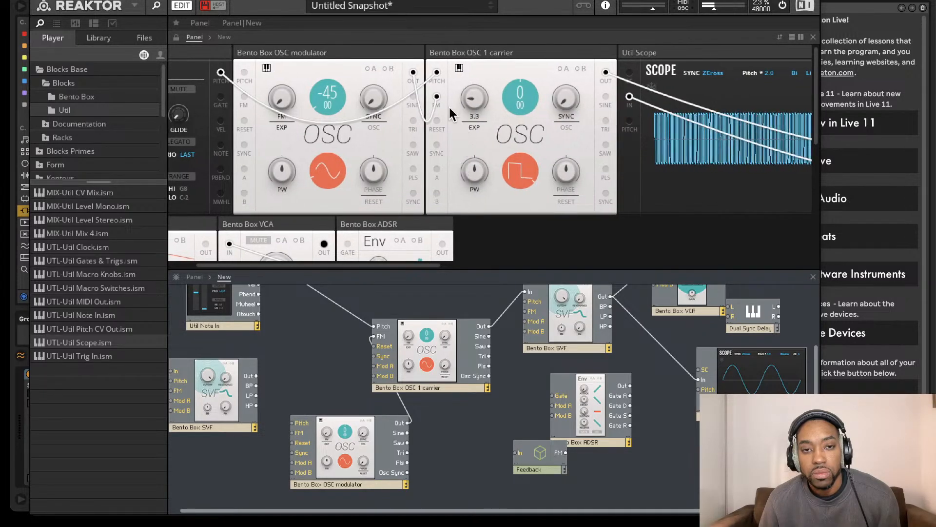
pyautogui.click(783, 6)
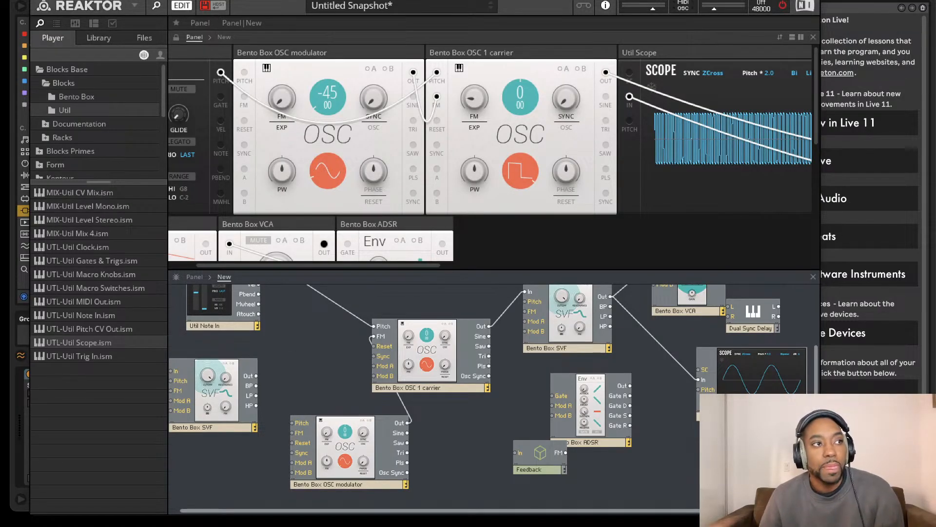
pyautogui.click(783, 6)
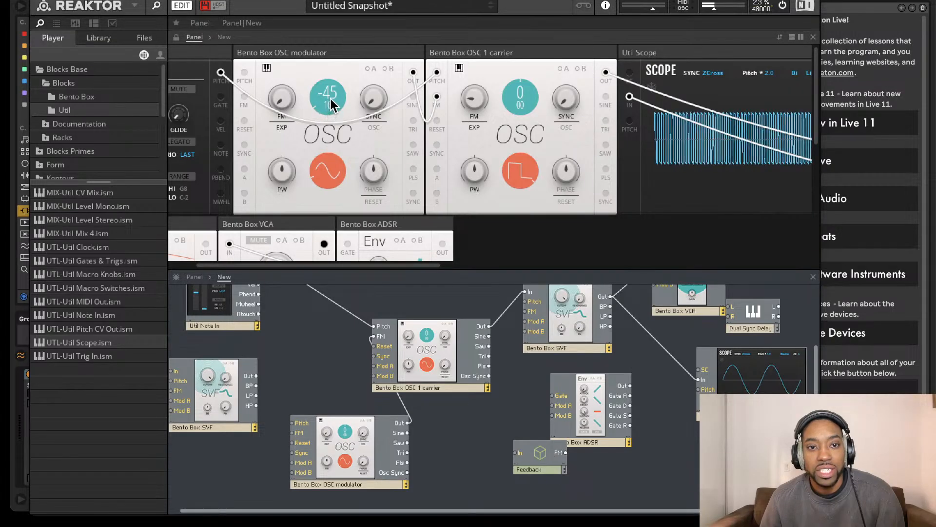
# Fine-tune the modulator oscillator's pitch to -45.07 and switch the audio engine off.
pyautogui.moveTo(334, 88); pyautogui.dragTo(332, 95)
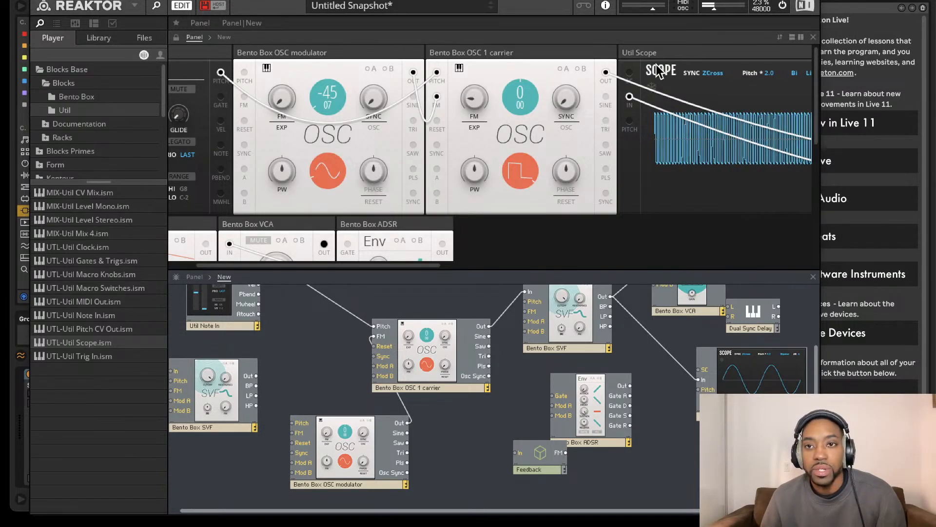
pyautogui.click(783, 6)
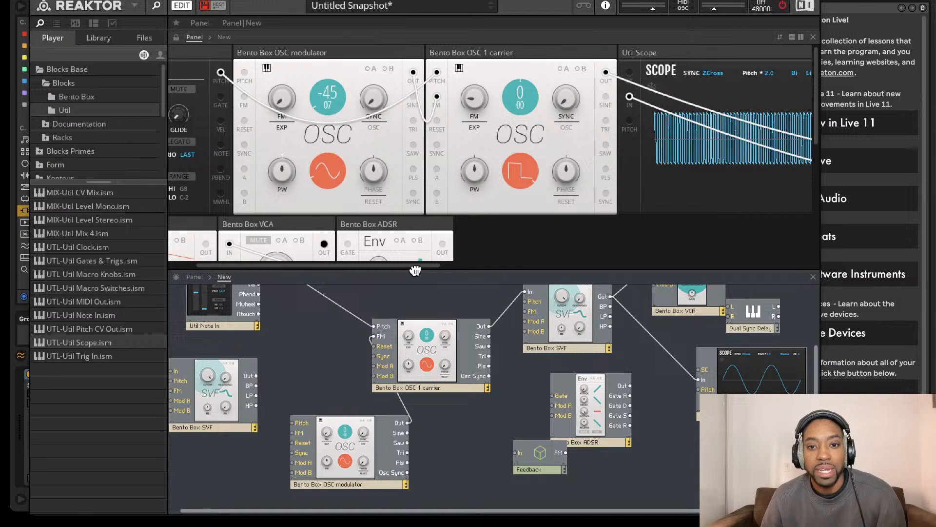
# Add a Bento Box LFO, wire its output to the carrier-fed SVF filter's Mod A, and place it beside the modulator.
pyautogui.moveTo(417, 269); pyautogui.dragTo(424, 210)
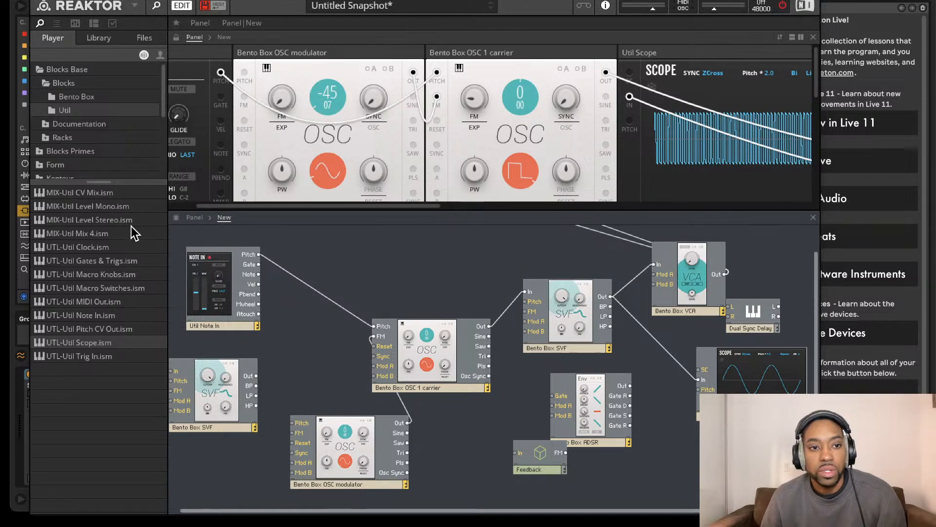
pyautogui.click(76, 97)
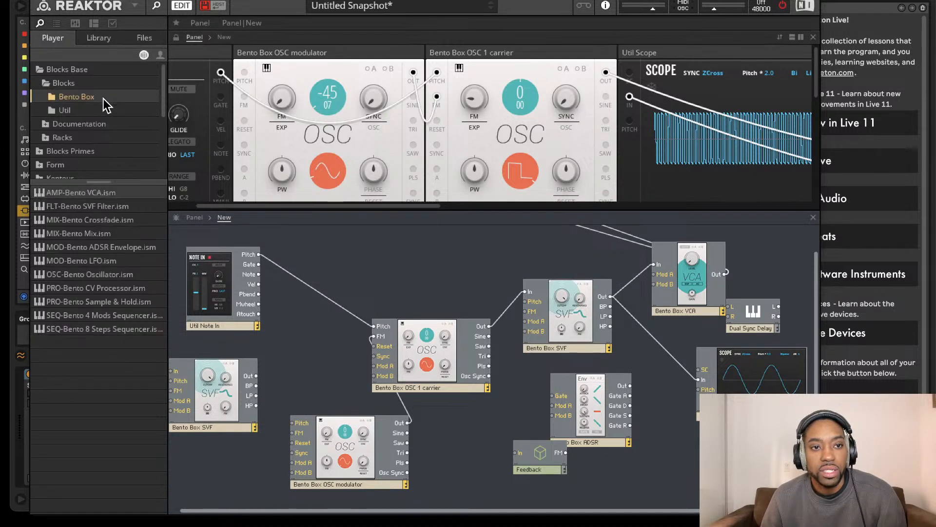
pyautogui.moveTo(114, 260); pyautogui.dragTo(213, 484)
pyautogui.moveTo(278, 472); pyautogui.dragTo(530, 321)
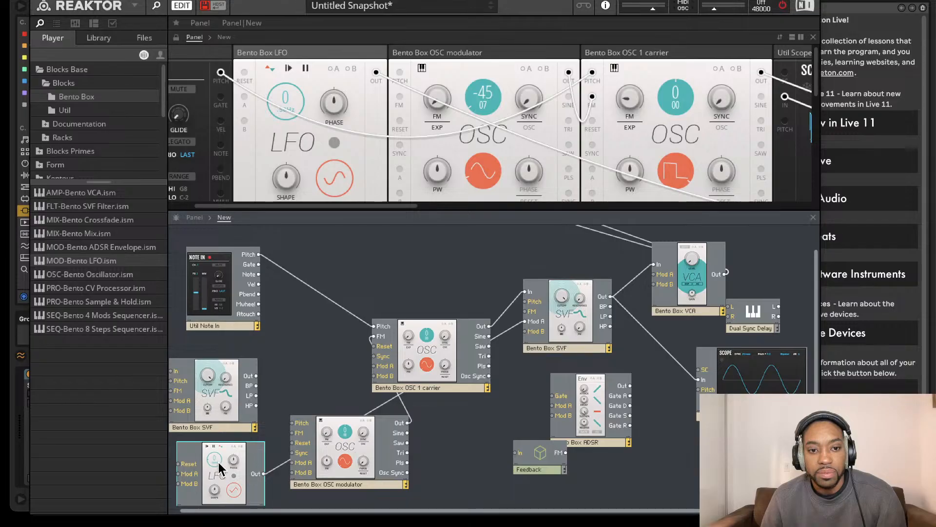
pyautogui.moveTo(217, 461); pyautogui.dragTo(445, 451)
pyautogui.moveTo(369, 450); pyautogui.dragTo(351, 439)
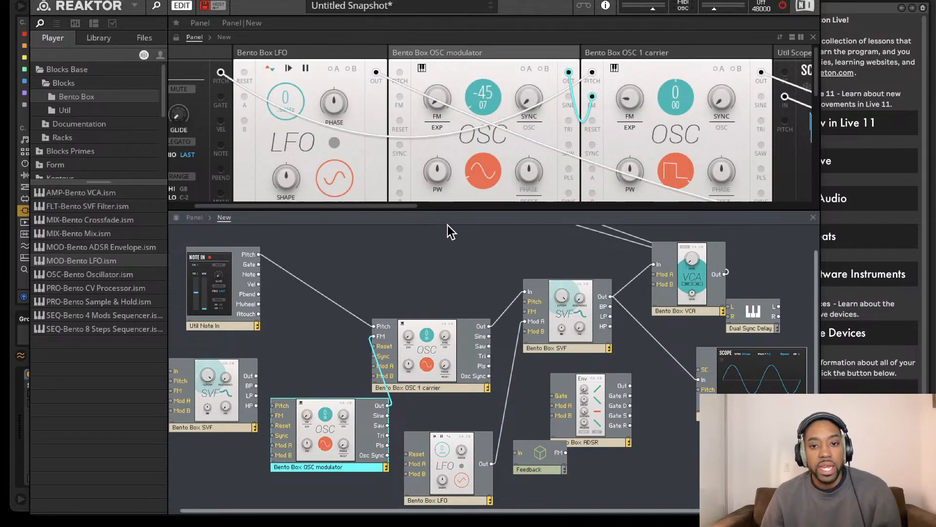
# Wire Note In's Gate to the ADSR's Gate and the ADSR's output to the VCA's Mod A, moving the Dual Sync Delay aside.
pyautogui.moveTo(557, 399); pyautogui.dragTo(258, 264)
pyautogui.moveTo(630, 386); pyautogui.dragTo(654, 274)
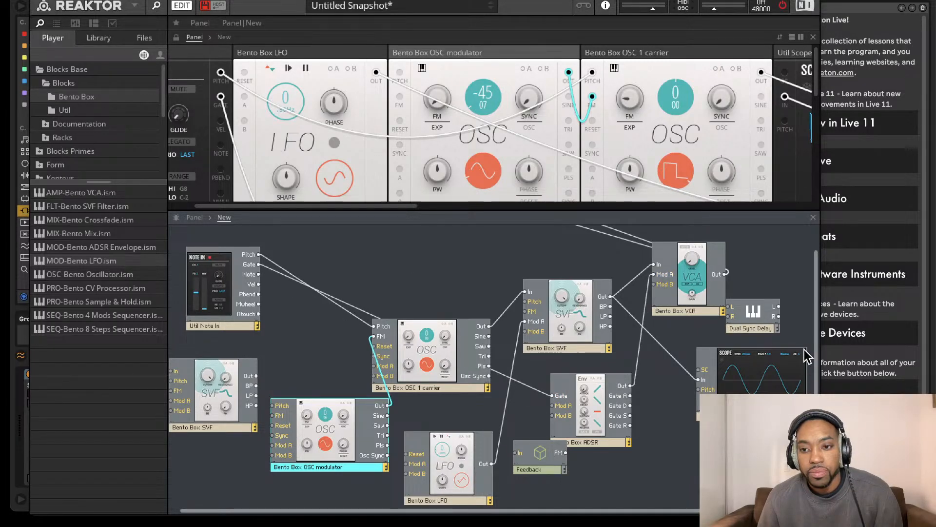
pyautogui.moveTo(762, 319); pyautogui.dragTo(688, 491)
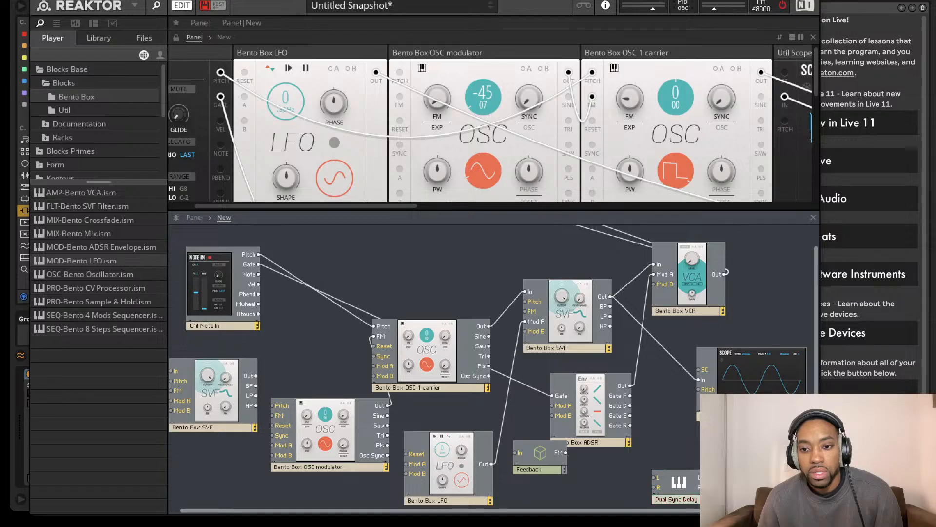
pyautogui.press('Delete')
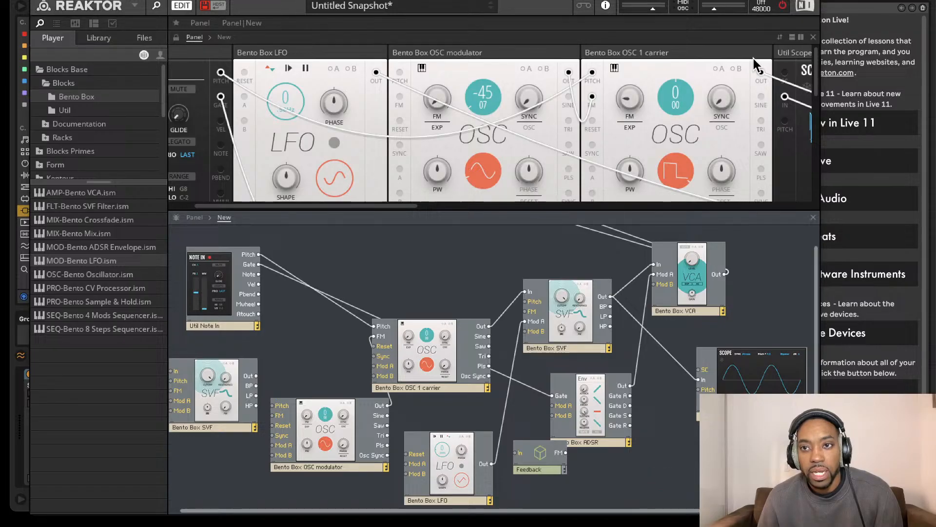
# Switch the audio engine on and rearrange the panels so the wired Bento Box SVF sits between Ens - New and Dual Sync Delay.
pyautogui.click(782, 6)
pyautogui.scroll(-5, 484, 104)
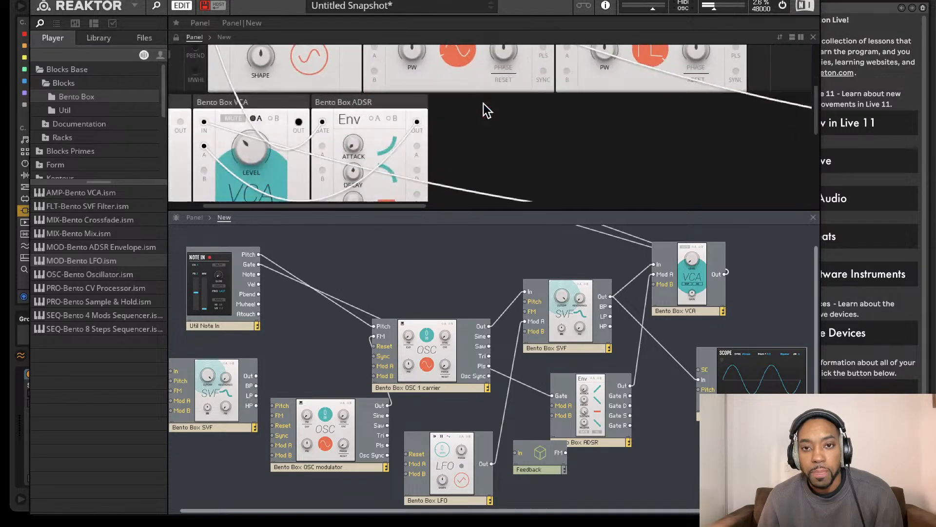
pyautogui.scroll(5, 450, 179)
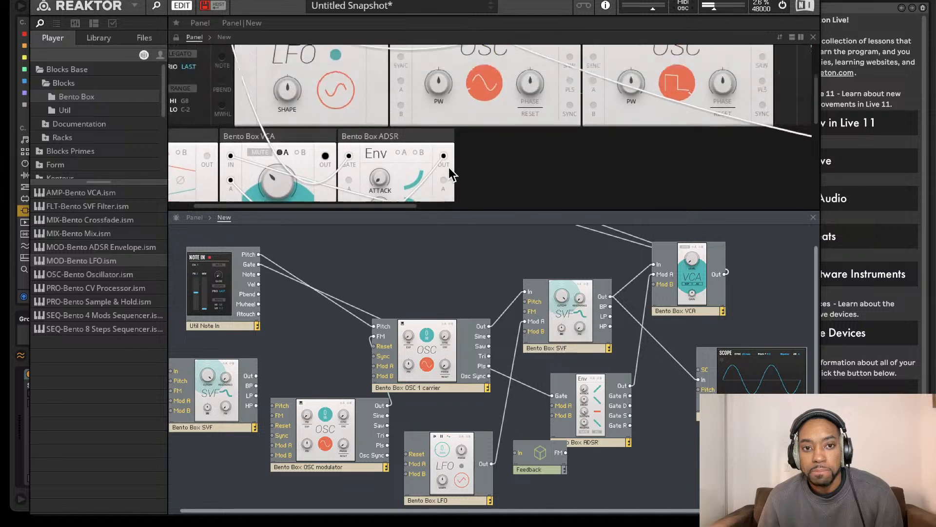
pyautogui.scroll(-8, 452, 168)
pyautogui.scroll(8, 452, 158)
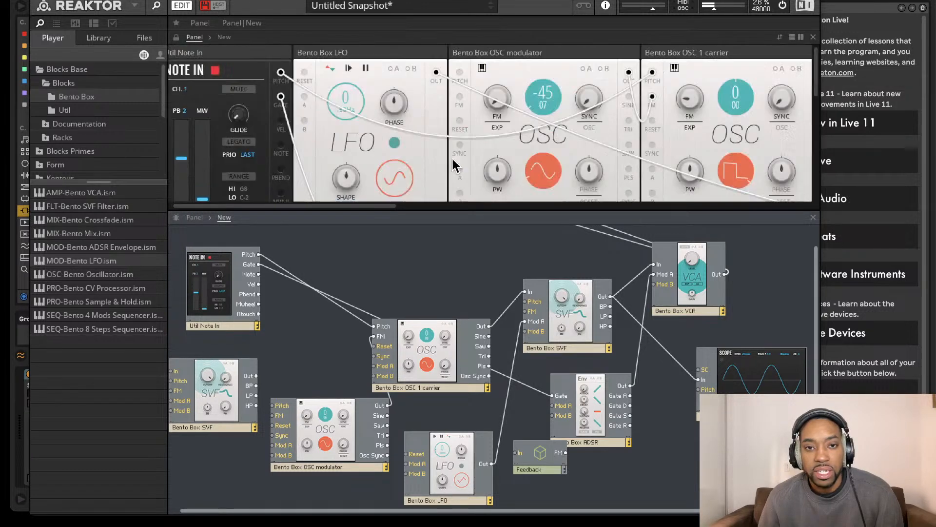
pyautogui.hscroll(10, 452, 156)
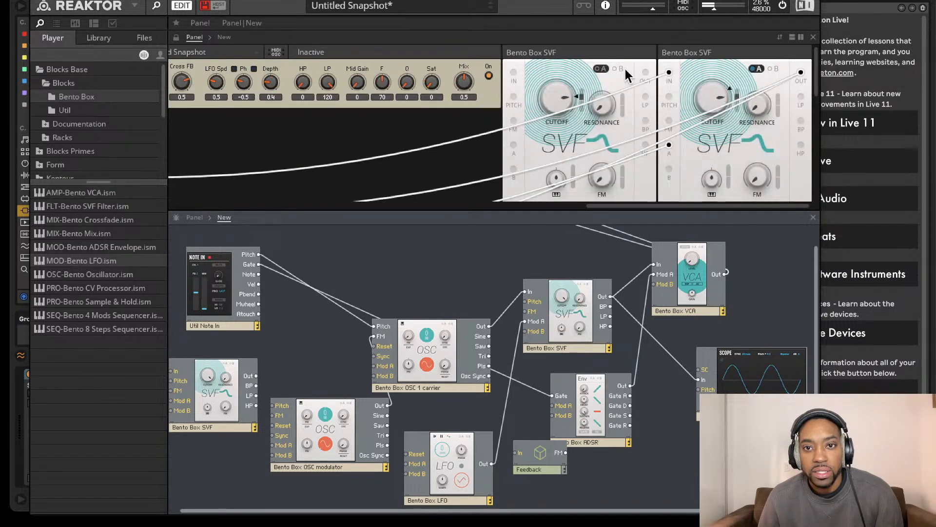
pyautogui.moveTo(687, 51); pyautogui.dragTo(173, 53)
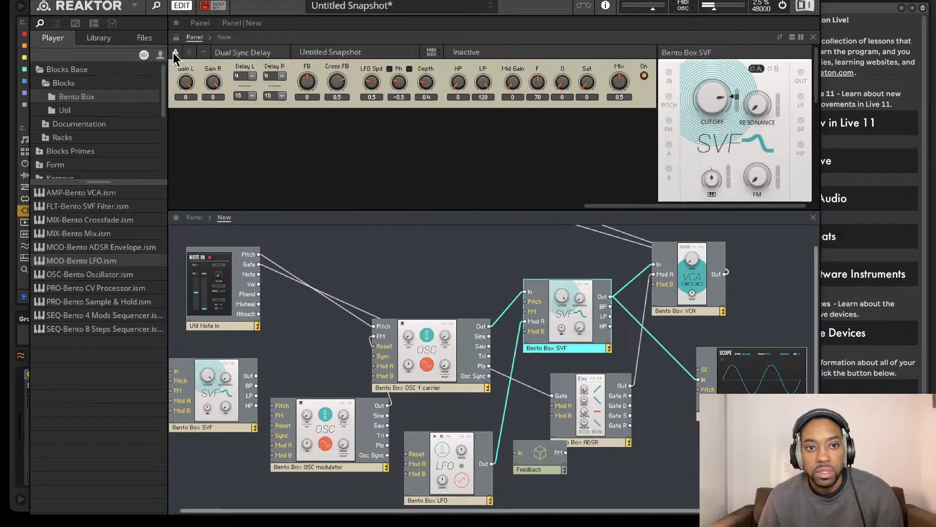
pyautogui.moveTo(743, 49); pyautogui.dragTo(146, 56)
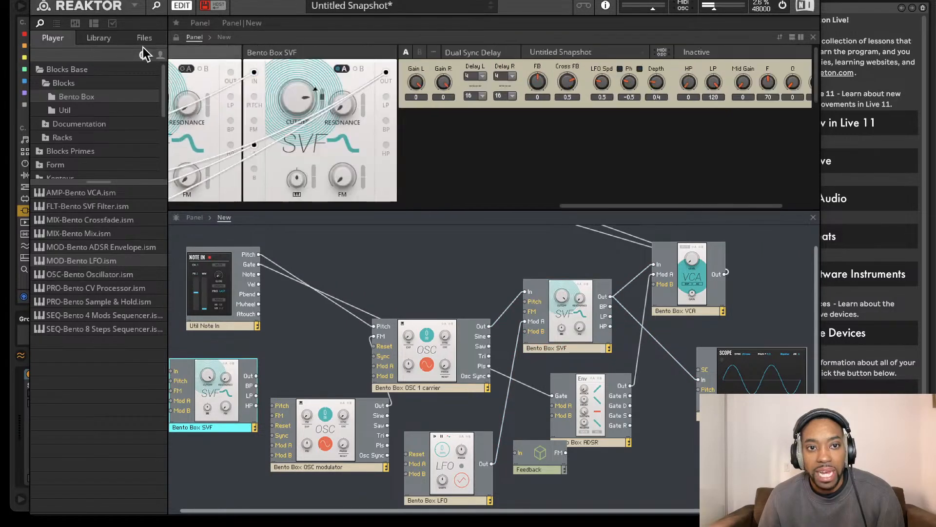
pyautogui.hscroll(-5, 307, 75)
pyautogui.moveTo(610, 54); pyautogui.dragTo(866, 58)
pyautogui.hscroll(2, 624, 85)
pyautogui.hscroll(2, 623, 79)
pyautogui.hscroll(-4, 498, 110)
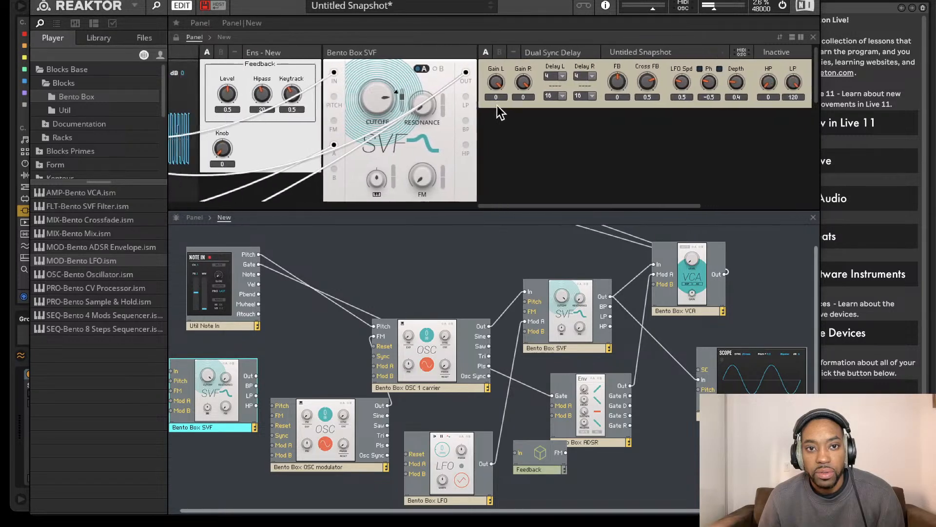
# Lower the wired SVF filter's cutoff to about 1.16 kHz.
pyautogui.moveTo(405, 100); pyautogui.dragTo(399, 166)
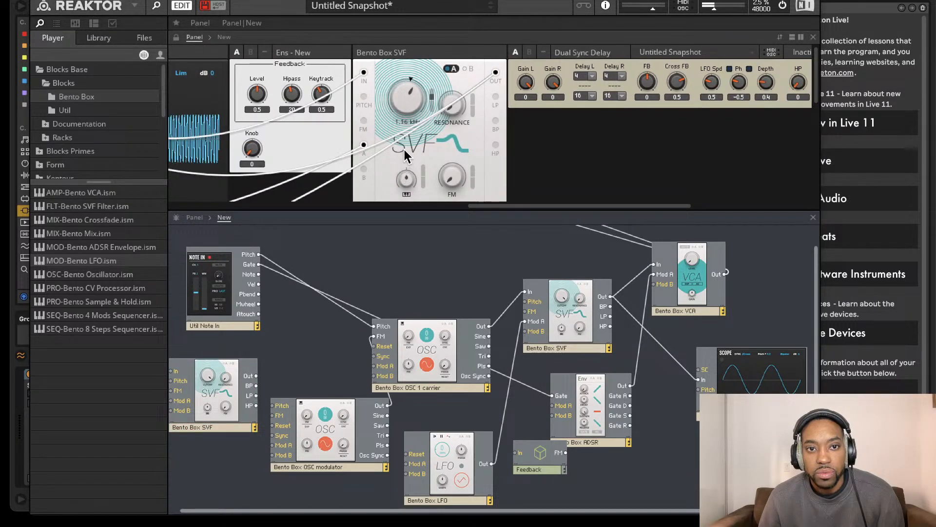
pyautogui.hscroll(-5, 400, 173)
pyautogui.hscroll(-1, 525, 312)
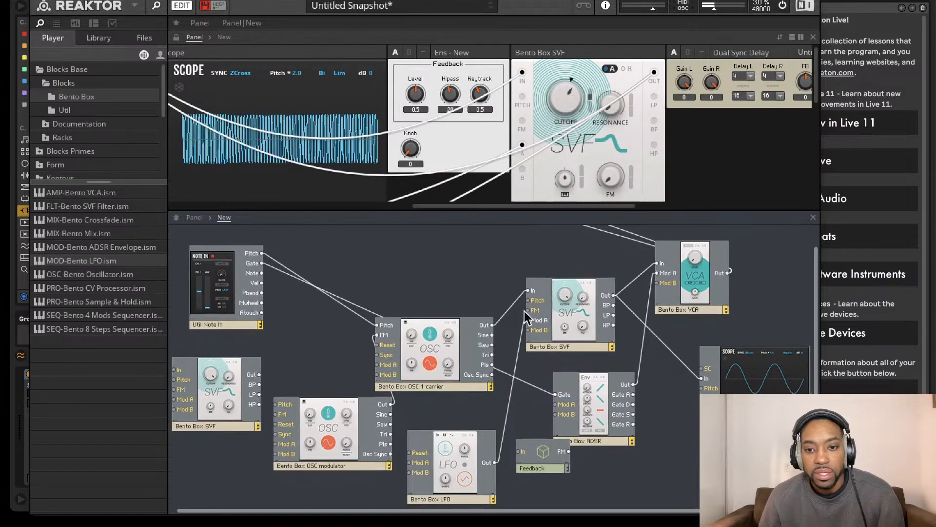
# Add a built-in panel Knob module to the structure and wire it to the SVF filter's Mod B.
pyautogui.hscroll(-1, 533, 332)
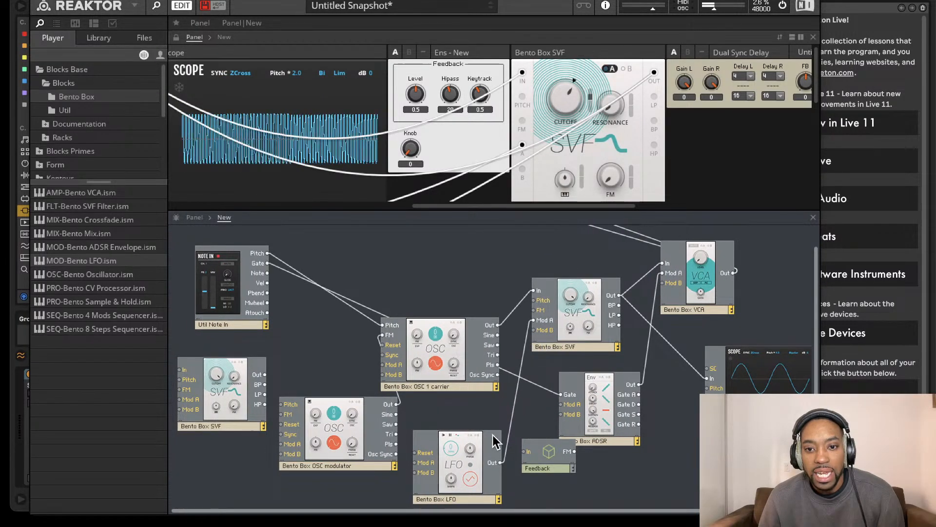
pyautogui.rightClick(500, 401)
pyautogui.moveTo(528, 427)
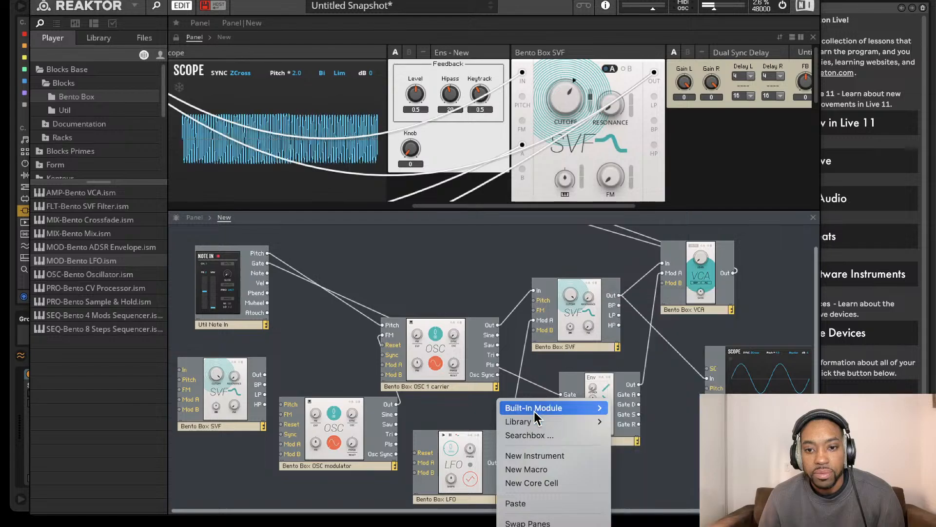
pyautogui.moveTo(534, 411)
pyautogui.moveTo(655, 294)
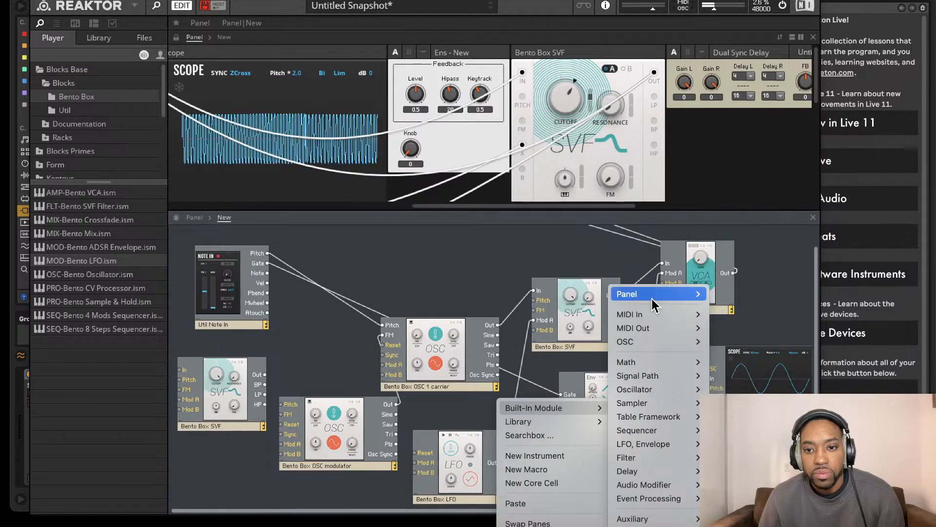
pyautogui.moveTo(648, 362)
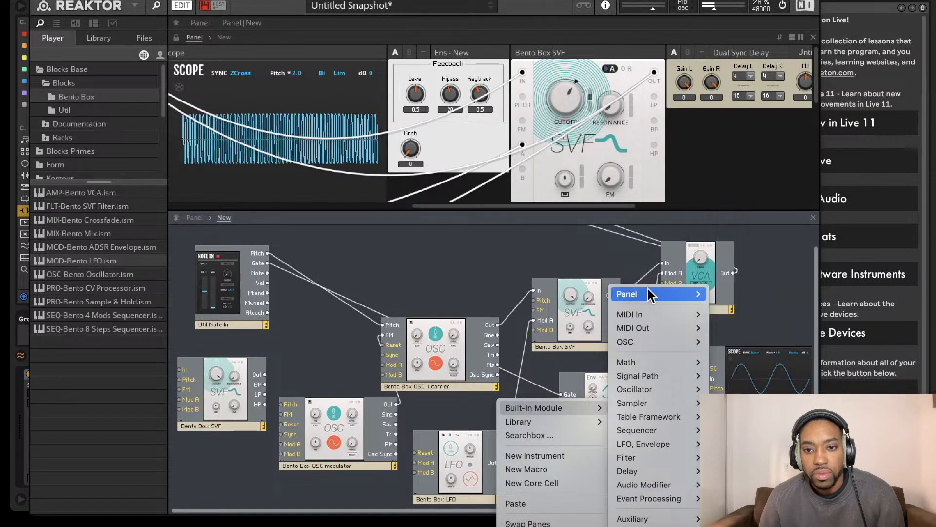
pyautogui.click(580, 341)
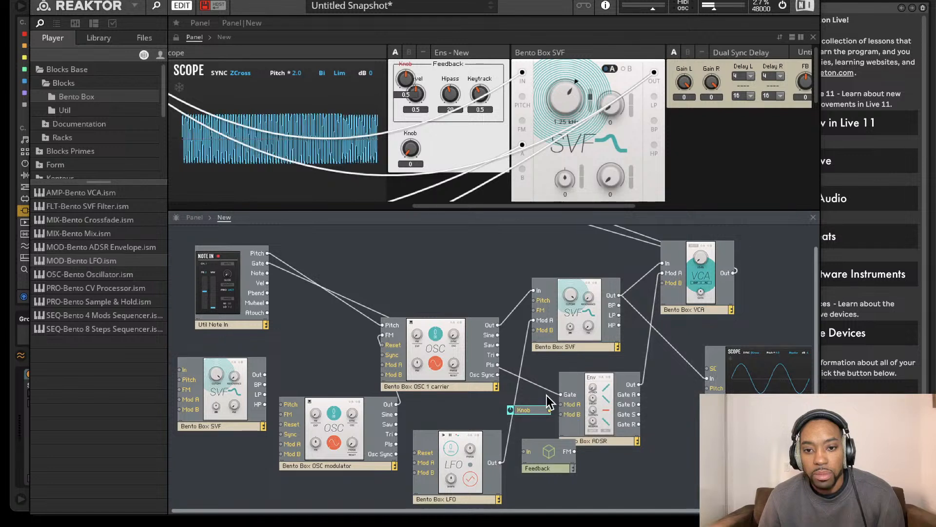
pyautogui.moveTo(537, 408); pyautogui.dragTo(537, 321)
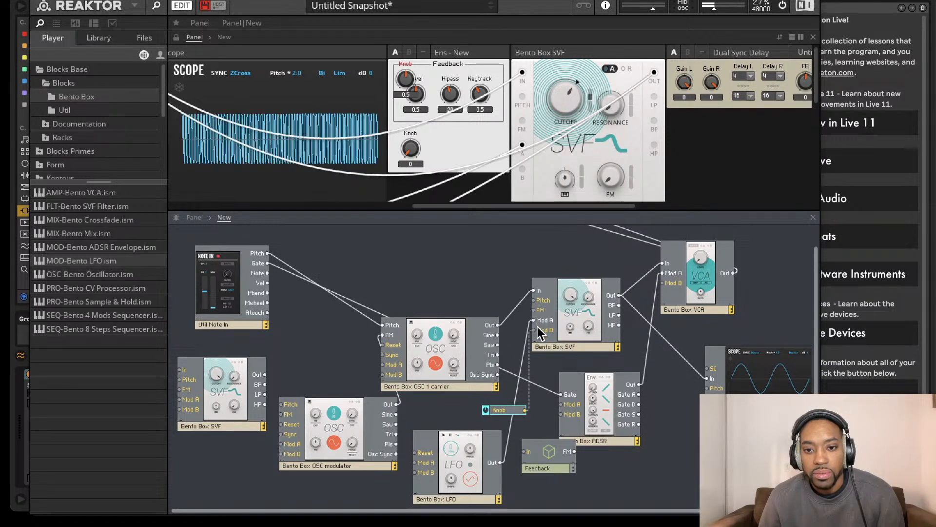
# Adjust the new panel knob to 0.4921.
pyautogui.click(412, 69)
pyautogui.click(409, 69)
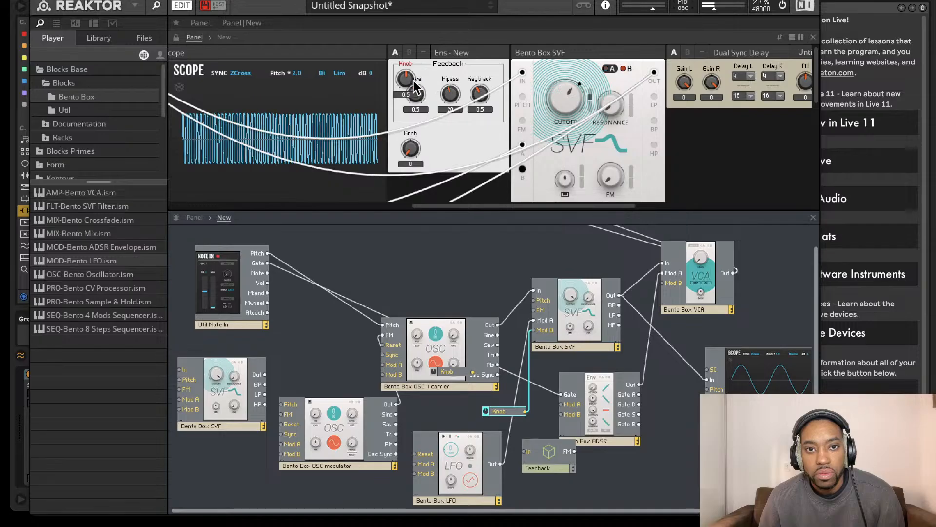
pyautogui.moveTo(471, 108); pyautogui.dragTo(411, 69)
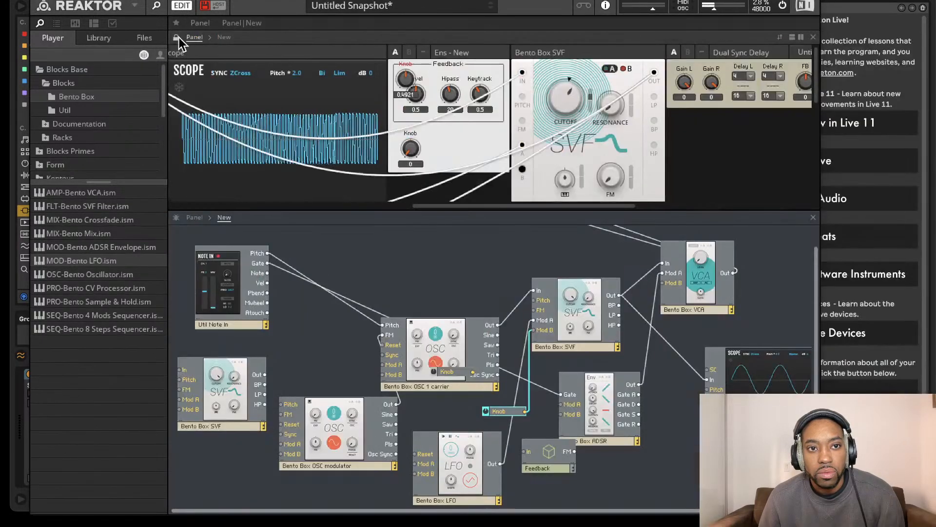
# Unlock the panel layout and place the new knob beside the existing knob below the Feedback controls.
pyautogui.click(176, 37)
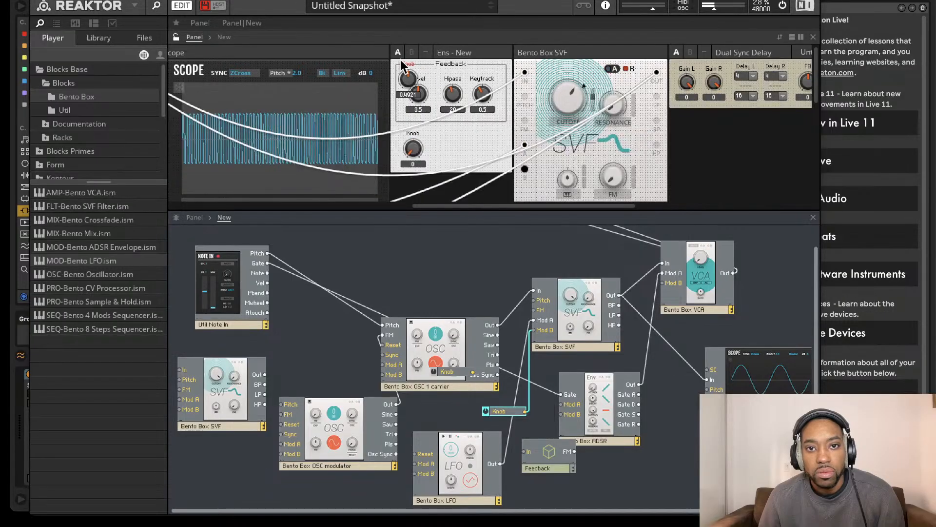
pyautogui.moveTo(411, 65); pyautogui.dragTo(441, 137)
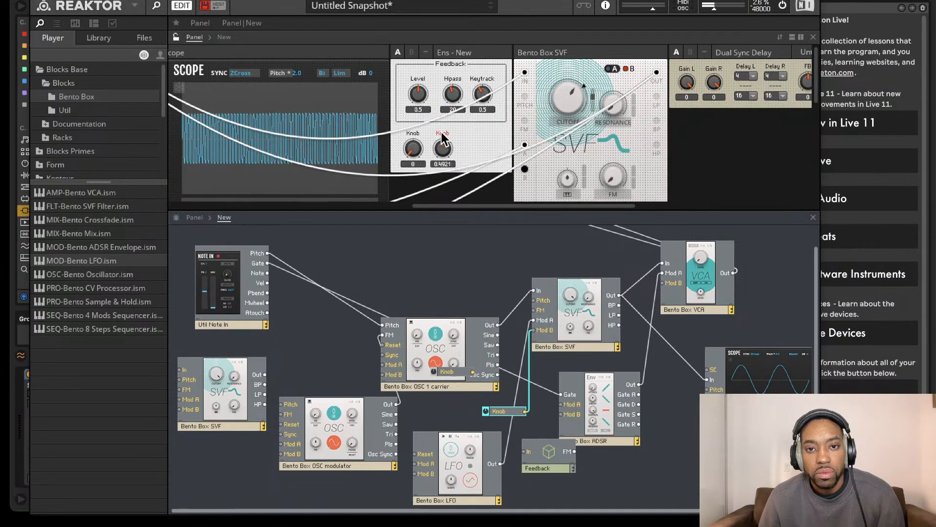
pyautogui.rightClick(442, 138)
pyautogui.click(426, 126)
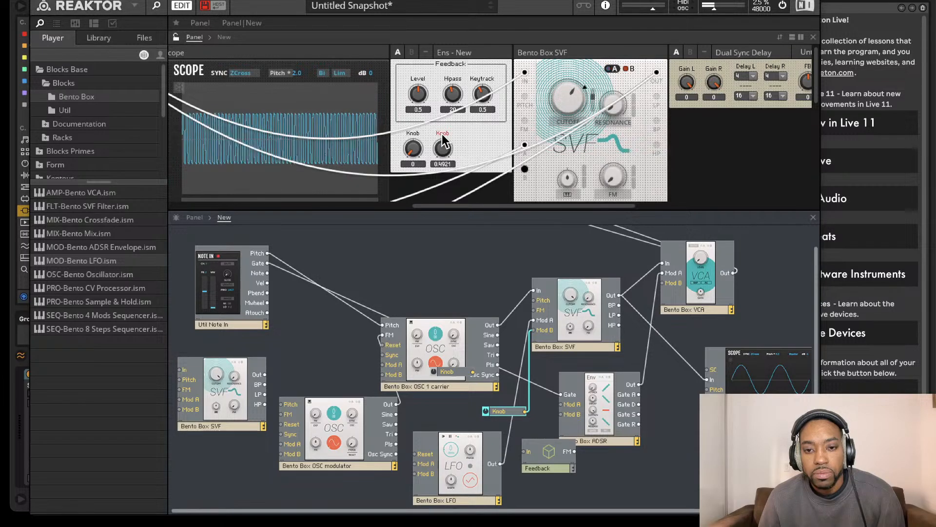
# Move the Feedback macro away from the ADSR to the free space beside the Dual Sync Delay.
pyautogui.scroll(-4, 590, 297)
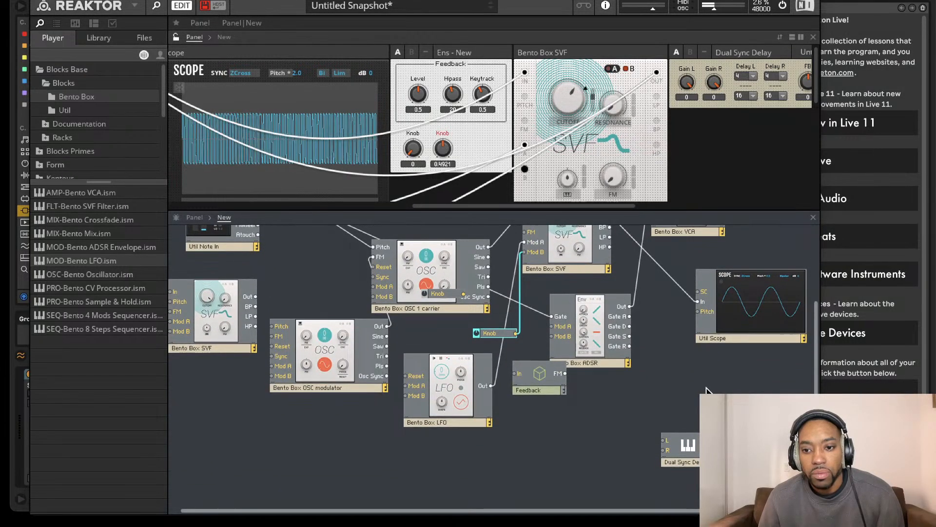
pyautogui.scroll(5, 704, 349)
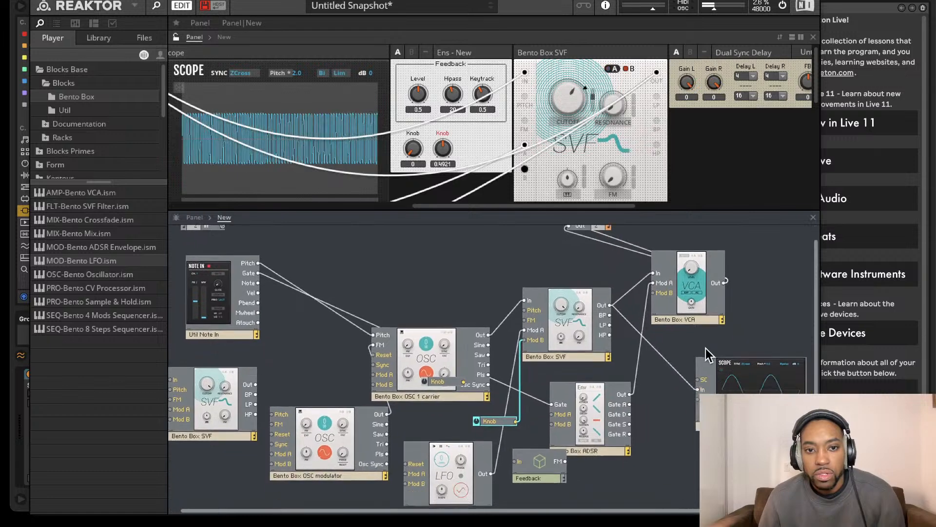
pyautogui.scroll(-5, 706, 348)
pyautogui.moveTo(523, 390); pyautogui.dragTo(593, 482)
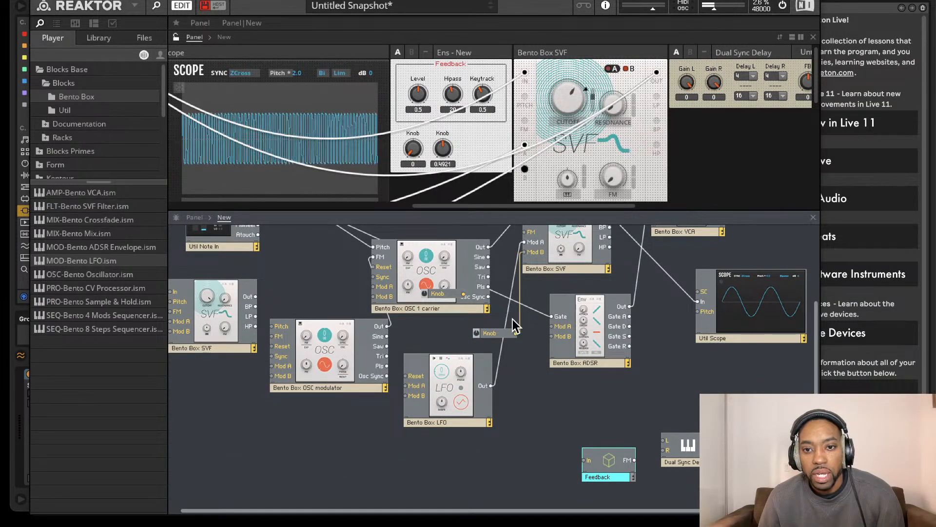
pyautogui.scroll(3, 514, 322)
pyautogui.scroll(-3, 573, 292)
pyautogui.hscroll(-1, 577, 287)
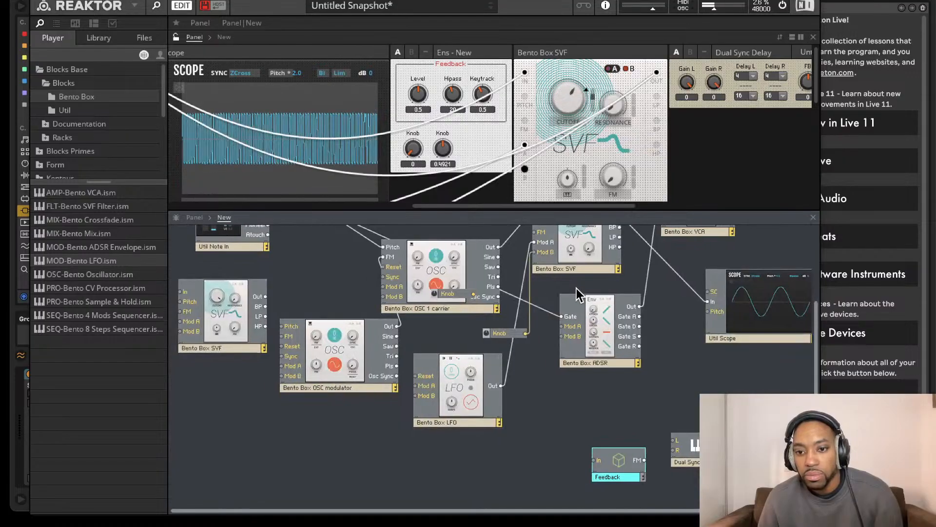
pyautogui.scroll(6, 590, 285)
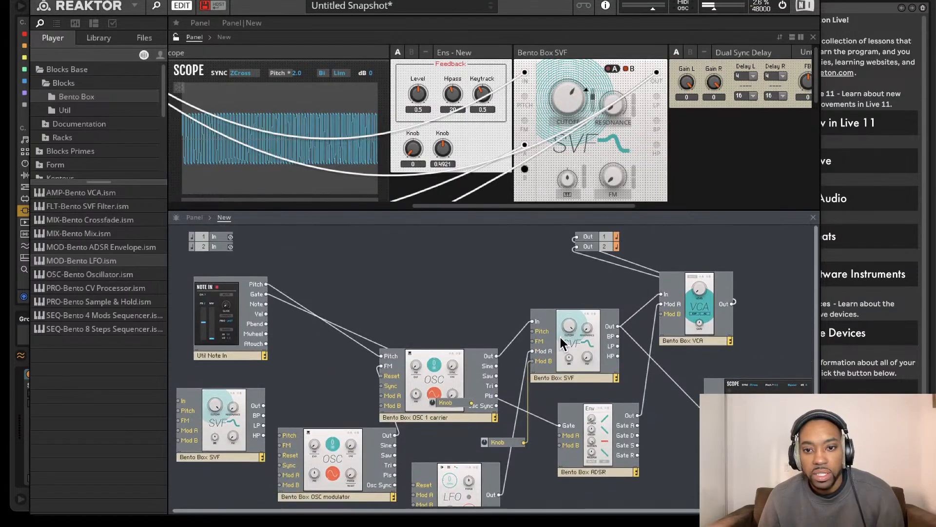
pyautogui.hscroll(-1, 560, 337)
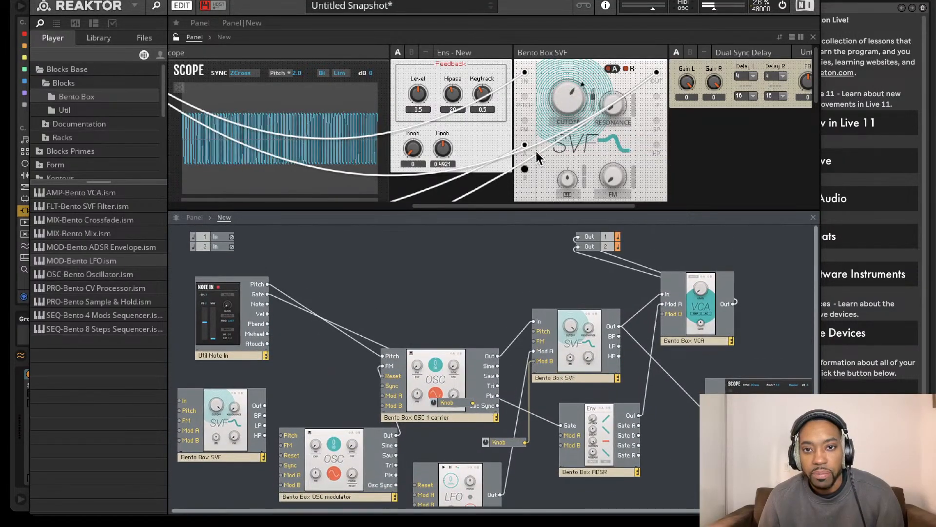
# Delete the newer knob wired to the SVF filter's Mod B and move the Feedback macro up beside the LFO.
pyautogui.click(506, 443)
pyautogui.press('Delete')
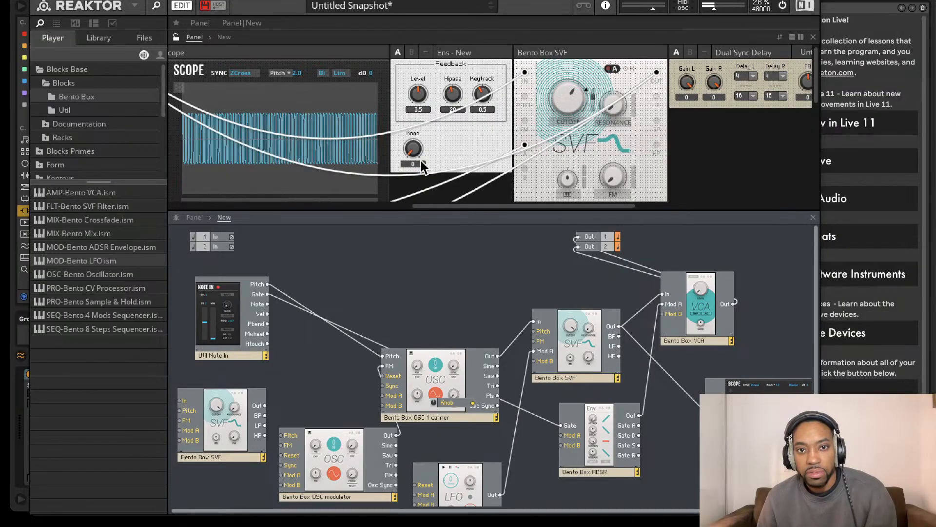
pyautogui.scroll(-6, 573, 347)
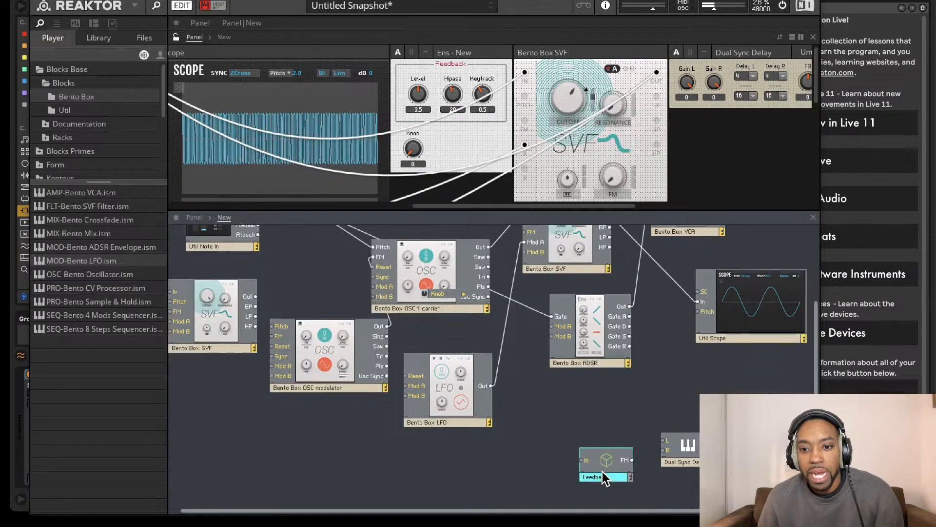
pyautogui.moveTo(602, 476); pyautogui.dragTo(534, 369)
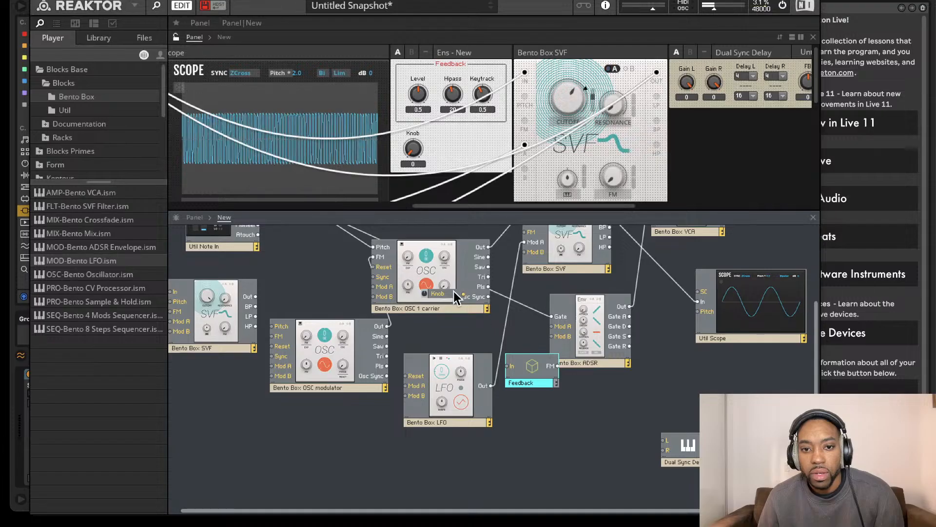
# Move the remaining Knob module below the carrier oscillator, clear of the Feedback macro, and wire it to the SVF filter's Mod B.
pyautogui.moveTo(453, 291); pyautogui.dragTo(493, 327)
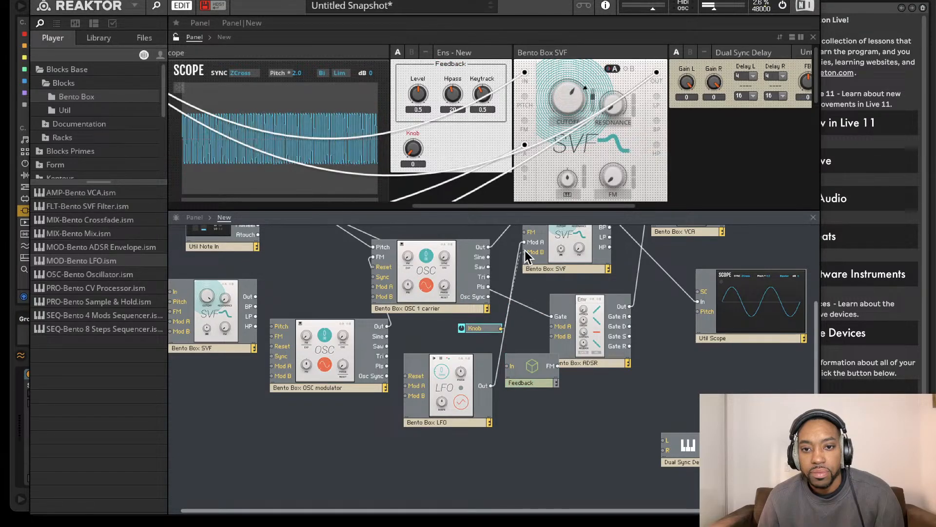
pyautogui.moveTo(526, 251); pyautogui.dragTo(501, 327)
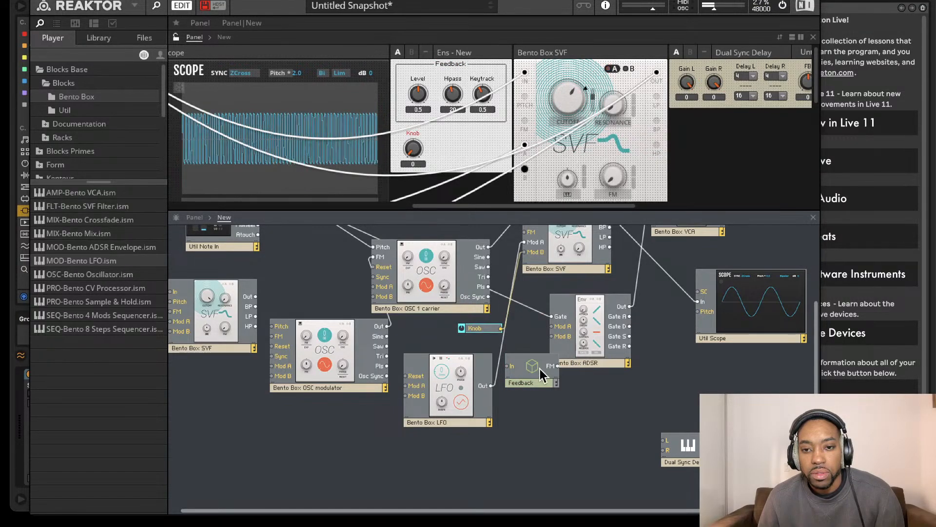
pyautogui.moveTo(534, 372); pyautogui.dragTo(607, 436)
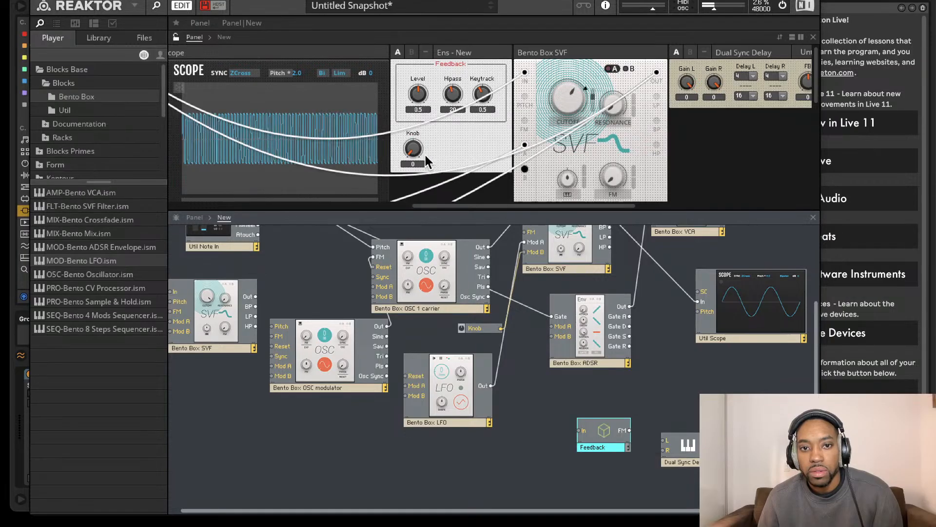
# Lock the panel layout and turn the panel knob up to about 0.44.
pyautogui.moveTo(417, 149)
pyautogui.mouseDown()
pyautogui.moveTo(417, 127)
pyautogui.moveTo(416, 150)
pyautogui.mouseUp()
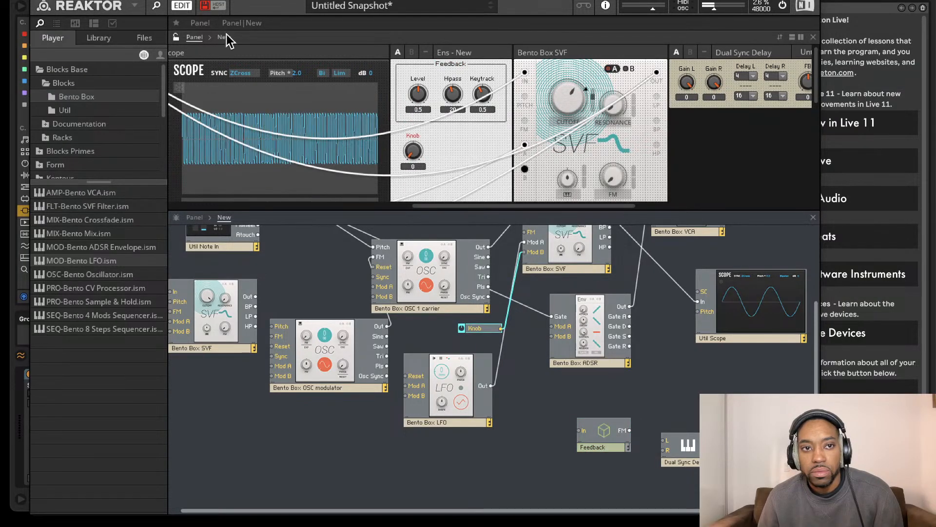
pyautogui.click(177, 37)
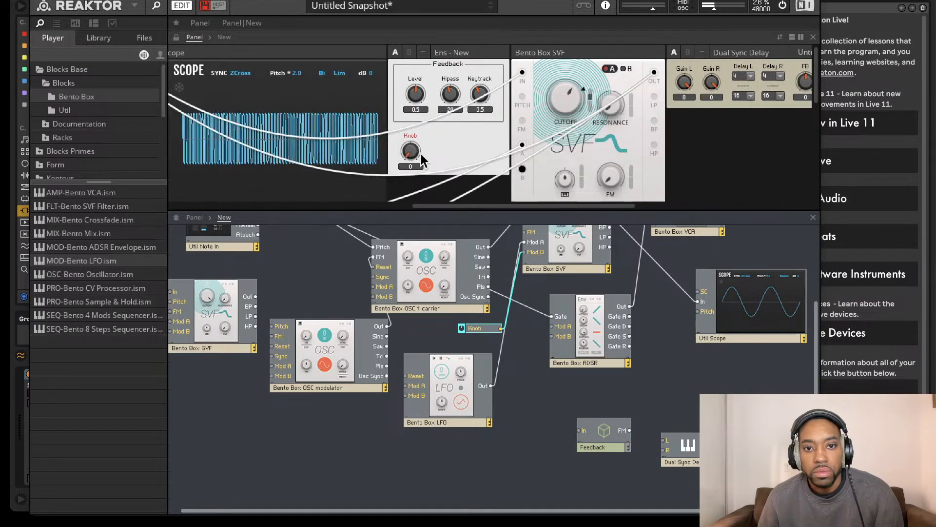
pyautogui.moveTo(412, 157); pyautogui.dragTo(493, 17)
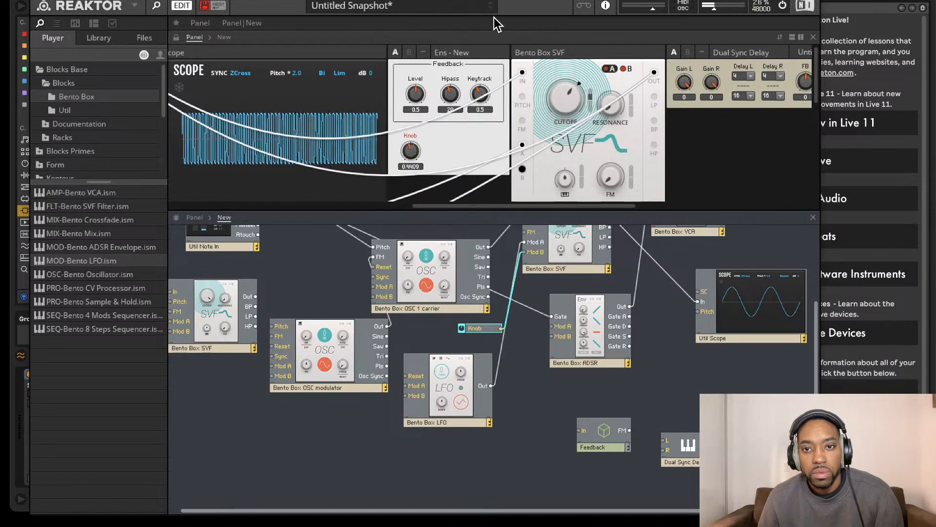
# Show the SVF filter's B modulation and sweep the panel knob down to 0 and back up, leaving it at 0.4646.
pyautogui.click(617, 70)
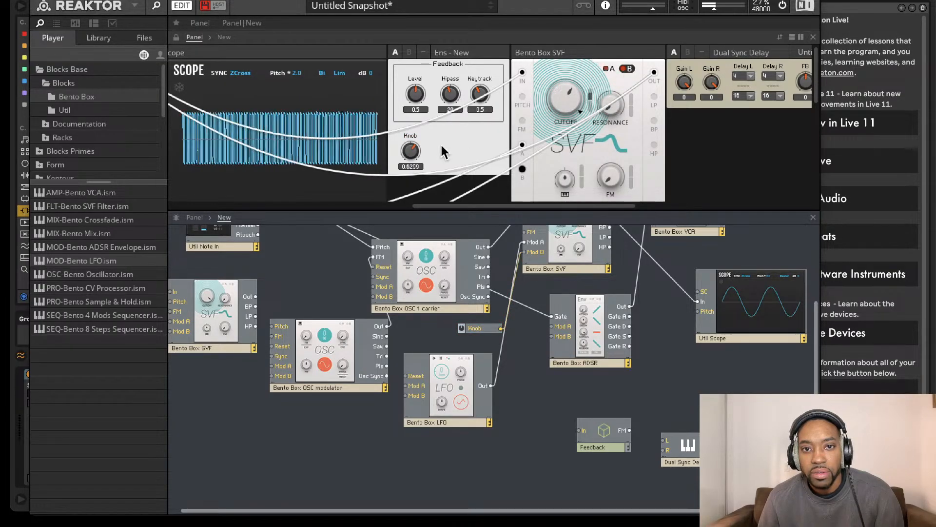
pyautogui.click(414, 162)
pyautogui.moveTo(414, 162); pyautogui.dragTo(412, 262)
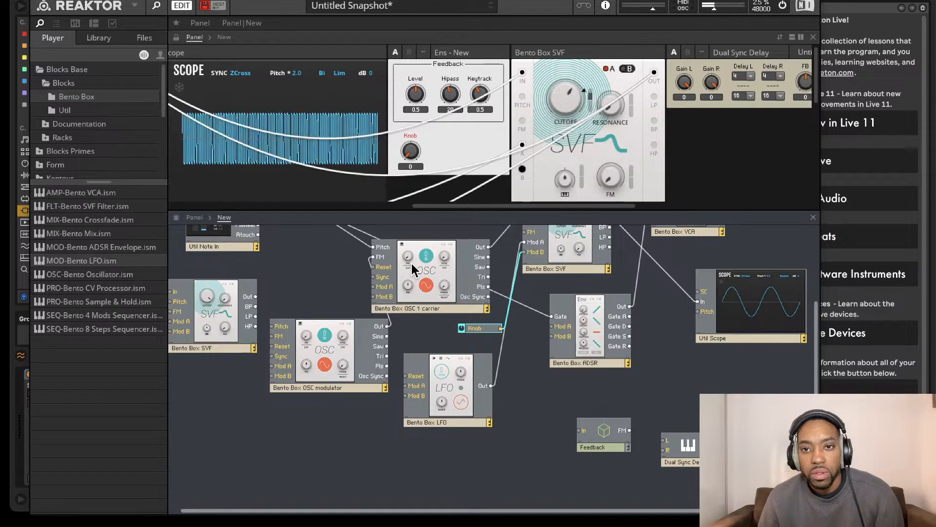
pyautogui.moveTo(411, 263); pyautogui.dragTo(417, 202)
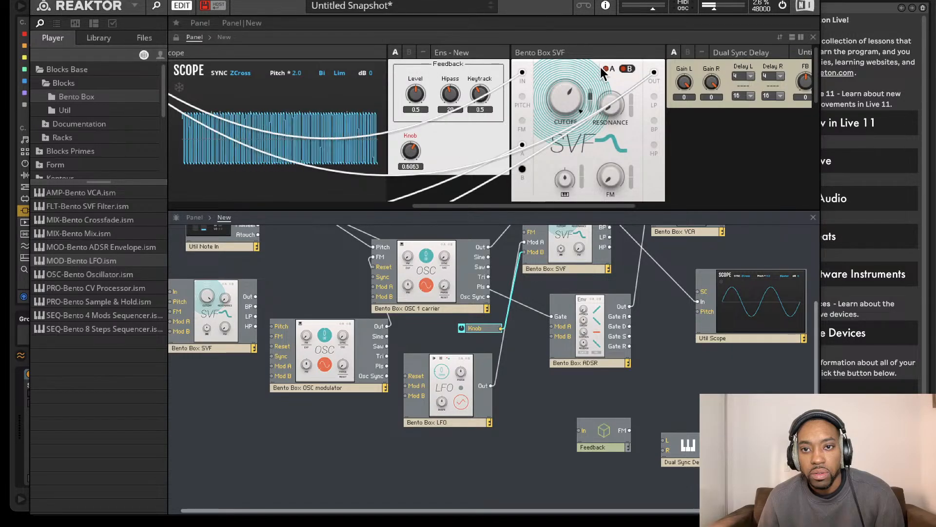
pyautogui.moveTo(411, 155); pyautogui.dragTo(411, 160)
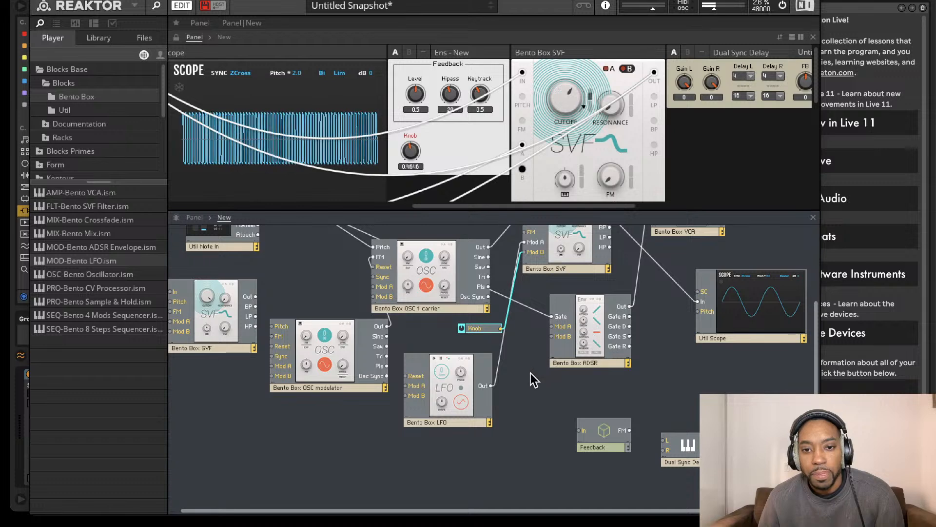
# Try routing the SVF filter's Out through the Feedback macro into the VCA's In, placing the macro above the patch.
pyautogui.moveTo(608, 434); pyautogui.dragTo(633, 382)
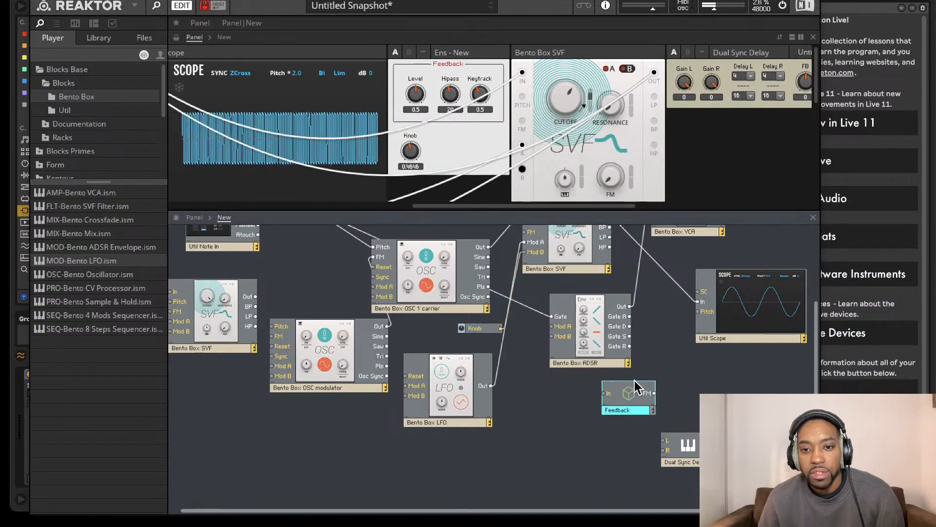
pyautogui.scroll(2, 578, 288)
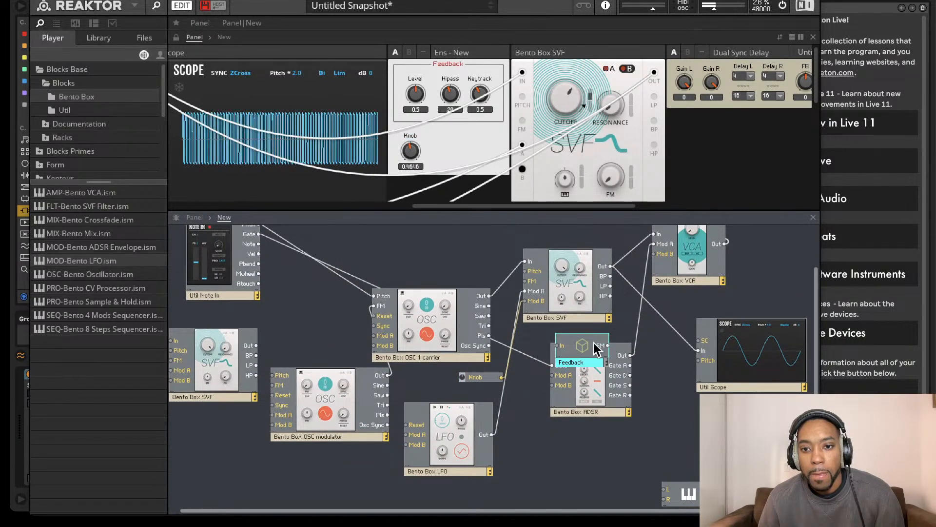
pyautogui.moveTo(589, 348); pyautogui.dragTo(663, 309)
pyautogui.moveTo(554, 270); pyautogui.dragTo(531, 279)
pyautogui.moveTo(649, 309); pyautogui.dragTo(588, 276)
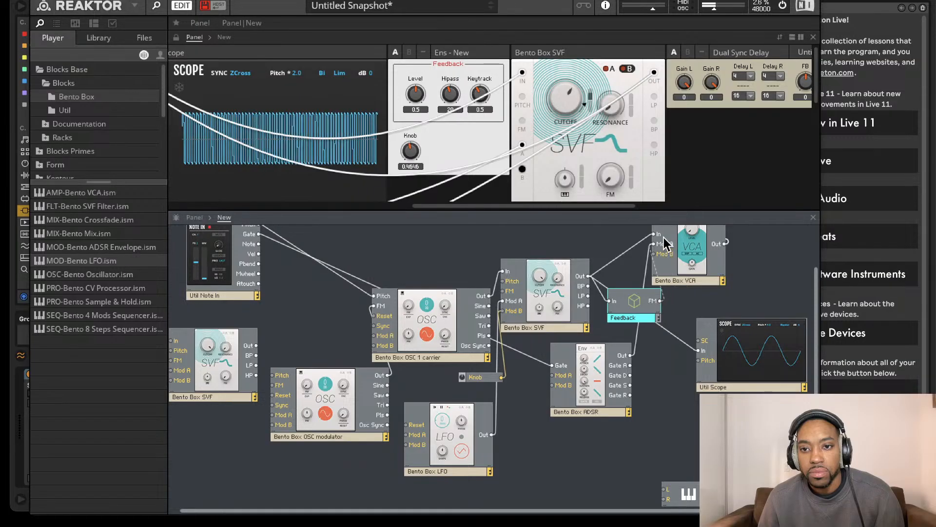
pyautogui.moveTo(663, 238); pyautogui.dragTo(665, 236)
pyautogui.moveTo(643, 307); pyautogui.dragTo(715, 121)
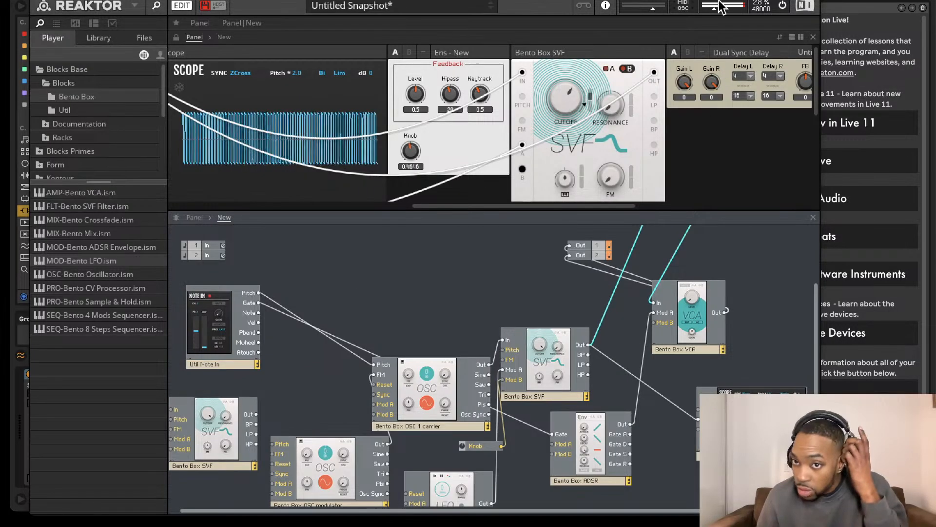
# Turn the main output level fully down and delete the Feedback macro from the structure.
pyautogui.moveTo(717, 6); pyautogui.dragTo(702, 6)
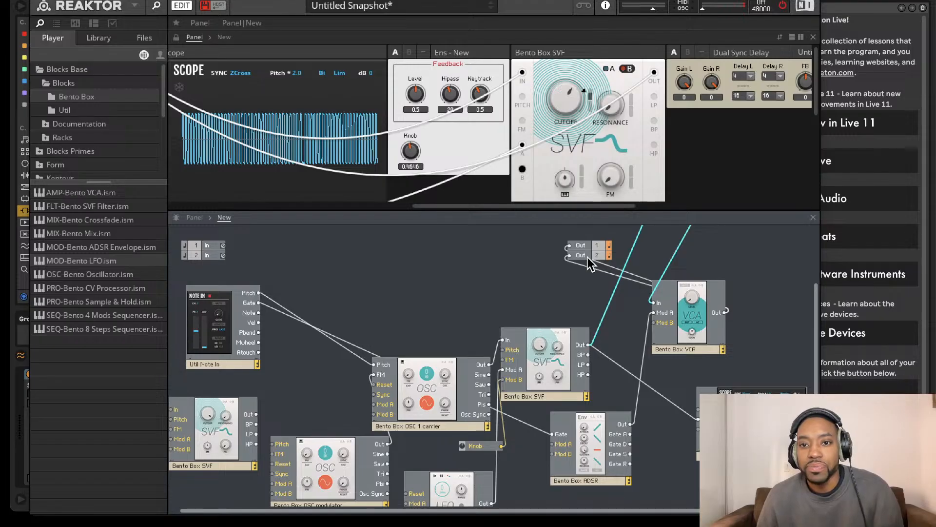
pyautogui.hscroll(5, 541, 107)
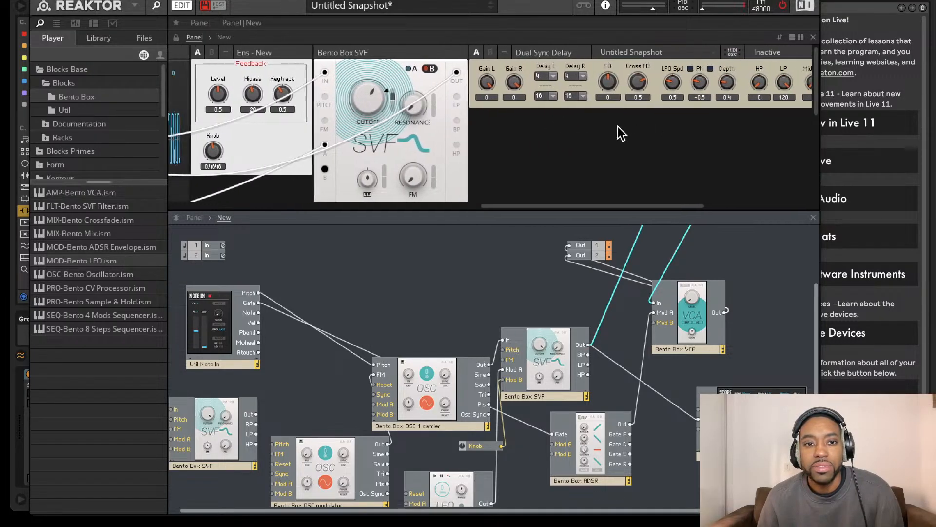
pyautogui.hscroll(-1, 704, 46)
pyautogui.scroll(-4, 563, 338)
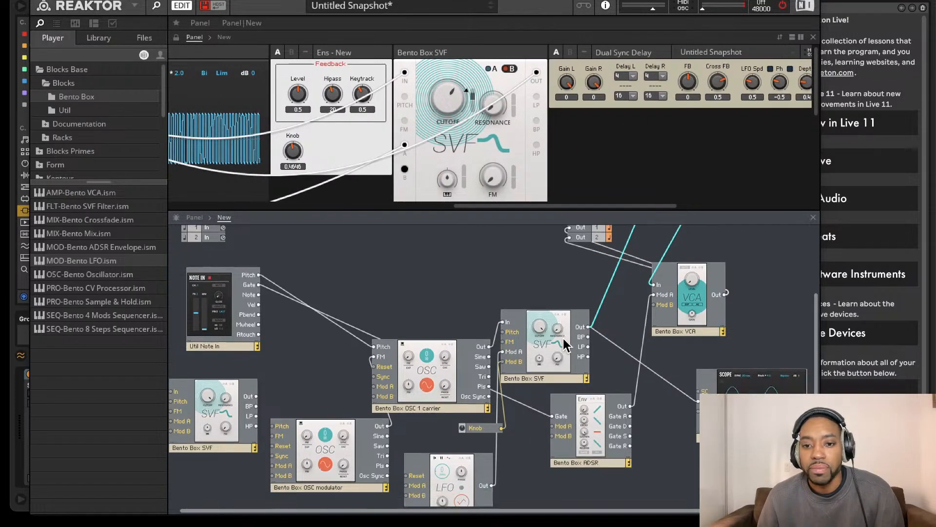
pyautogui.scroll(8, 575, 338)
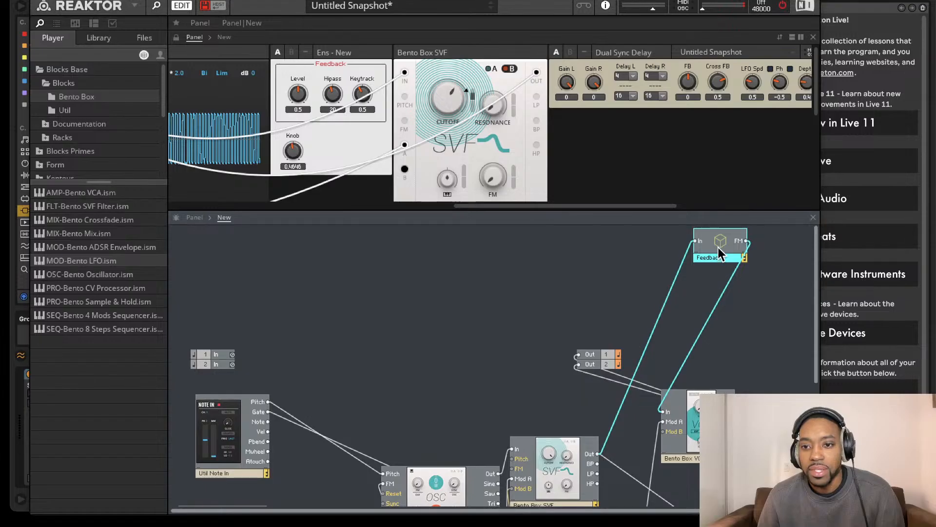
pyautogui.moveTo(719, 248); pyautogui.dragTo(716, 245)
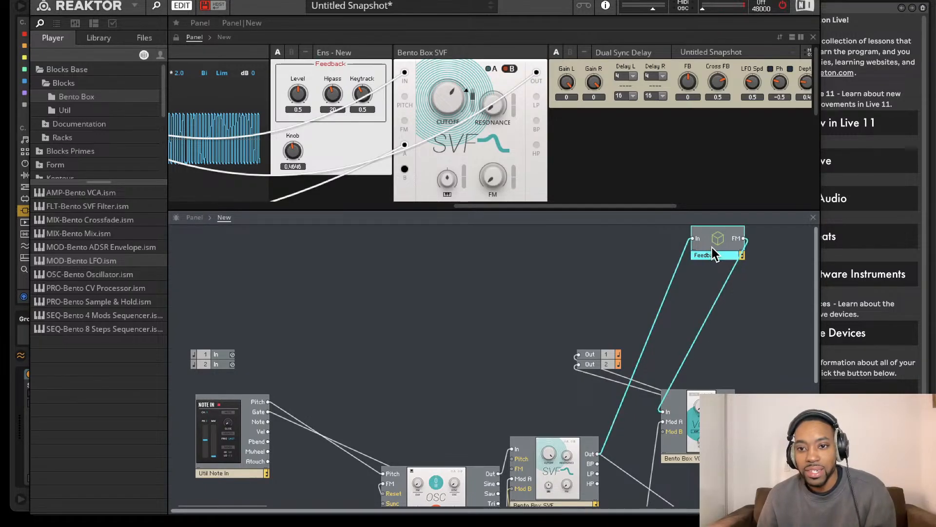
pyautogui.press('Delete')
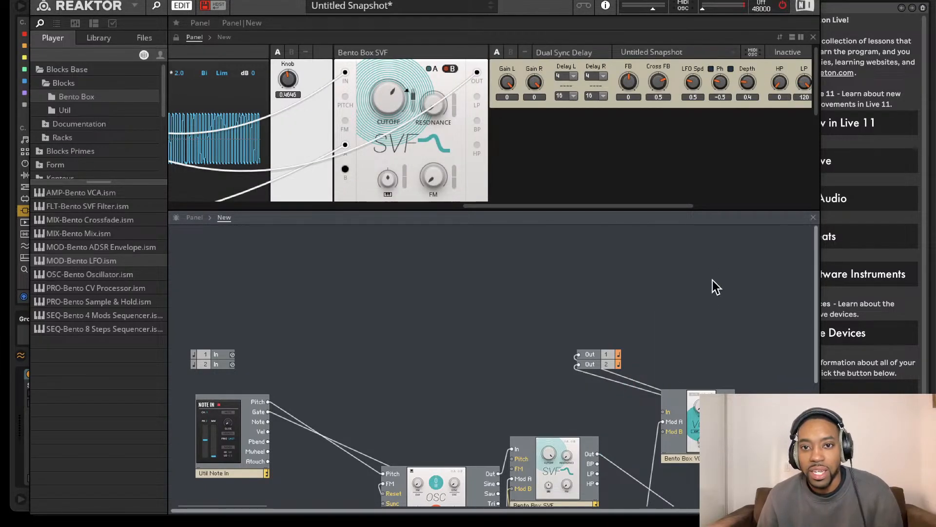
# Switch the audio engine back on and raise the main output level to around the middle.
pyautogui.scroll(-1, 673, 341)
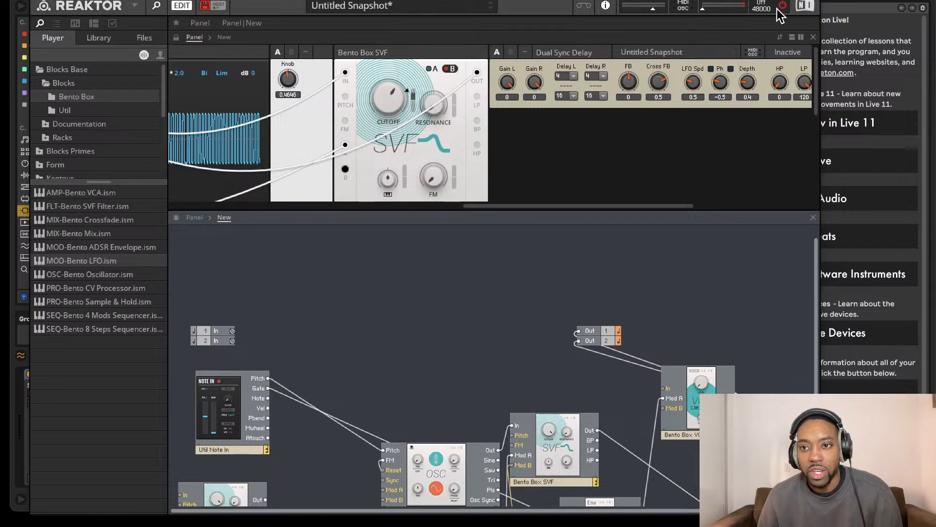
pyautogui.scroll(-8, 635, 268)
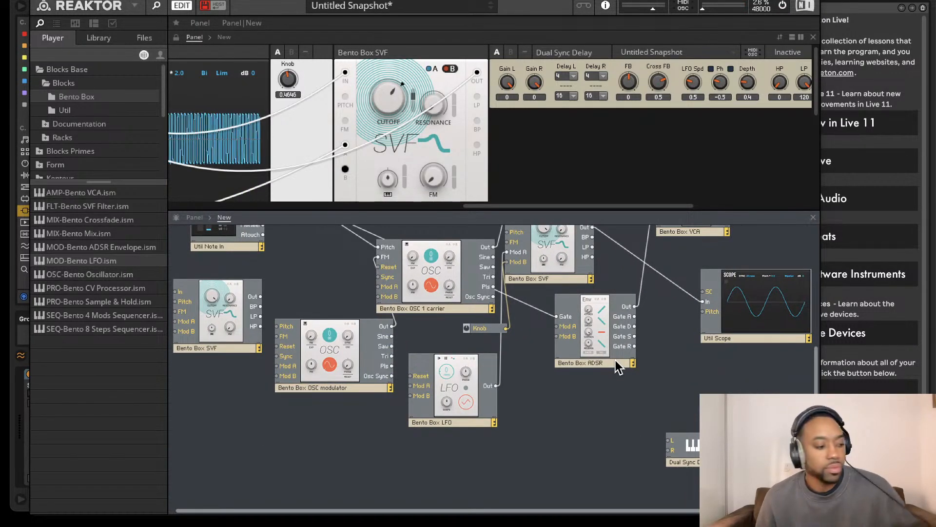
pyautogui.hscroll(-5, 536, 191)
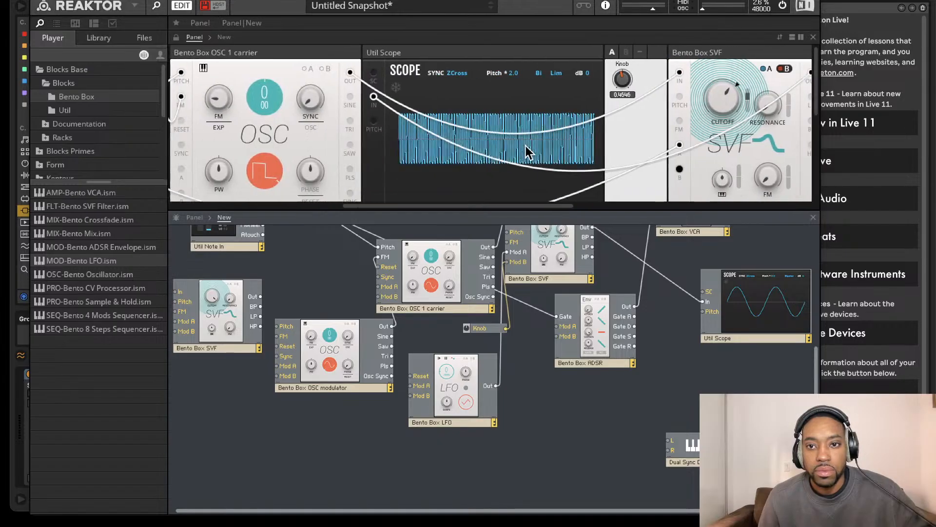
pyautogui.hscroll(-2, 526, 155)
pyautogui.scroll(4, 575, 309)
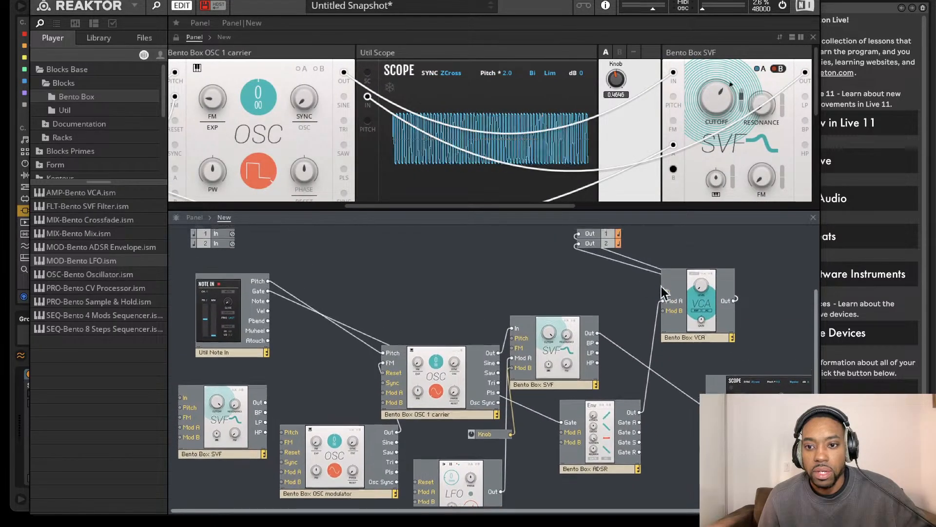
pyautogui.hscroll(10, 420, 152)
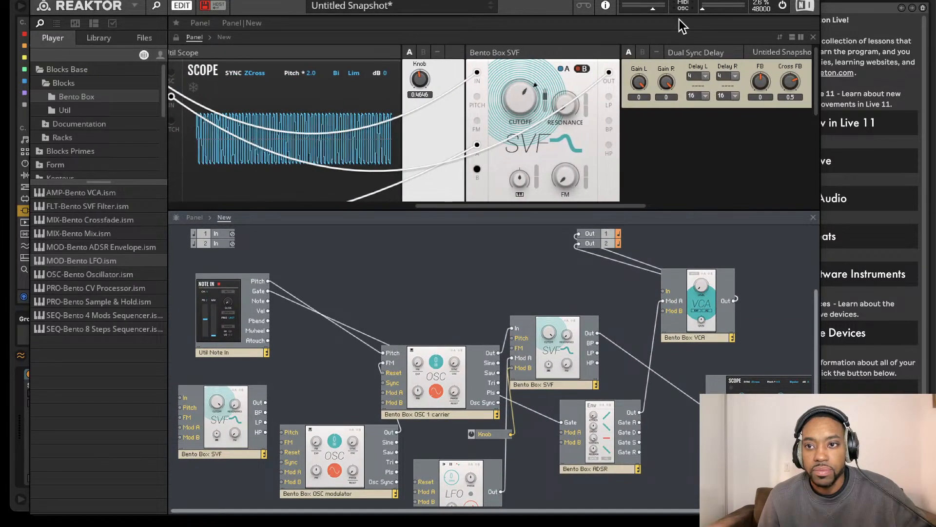
pyautogui.moveTo(702, 15); pyautogui.dragTo(732, 16)
# Lower the Bento Box VCA's level and wire the SVF filter's Out directly to the VCA's In.
pyautogui.scroll(1, 501, 236)
pyautogui.hscroll(-20, 476, 178)
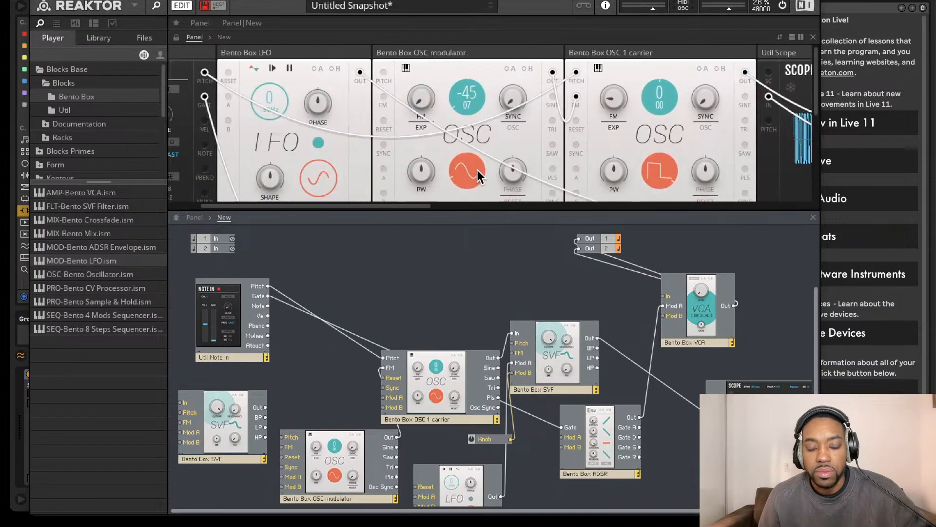
pyautogui.scroll(-6, 476, 174)
pyautogui.hscroll(-4, 478, 179)
pyautogui.moveTo(355, 115); pyautogui.dragTo(340, 156)
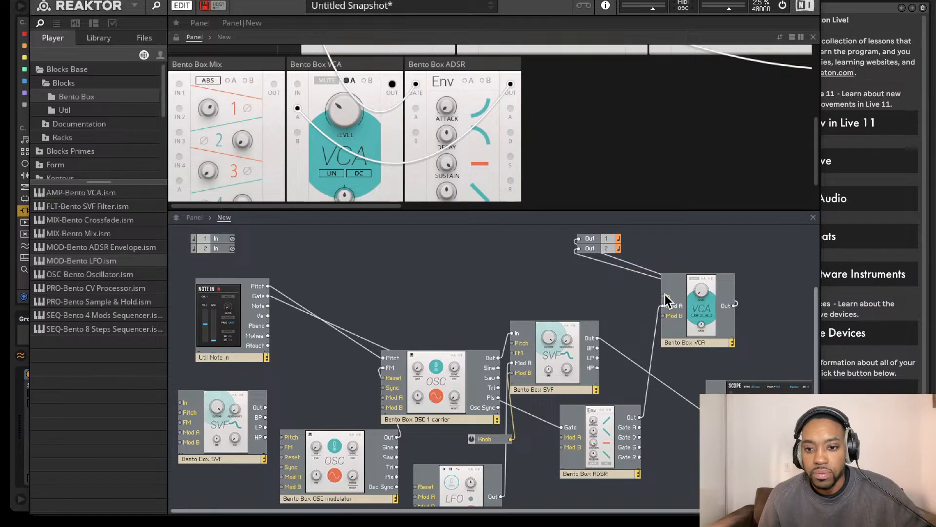
pyautogui.moveTo(666, 296); pyautogui.dragTo(596, 338)
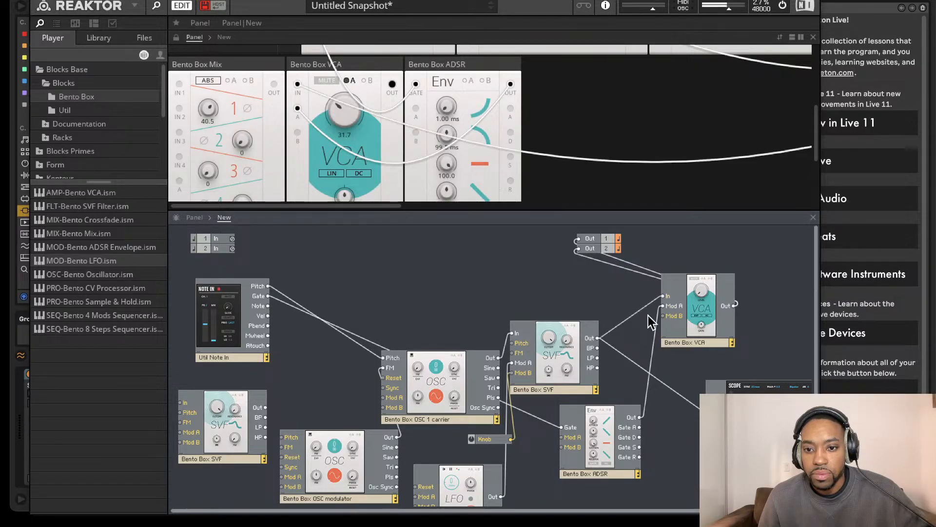
pyautogui.moveTo(358, 152); pyautogui.dragTo(348, 168)
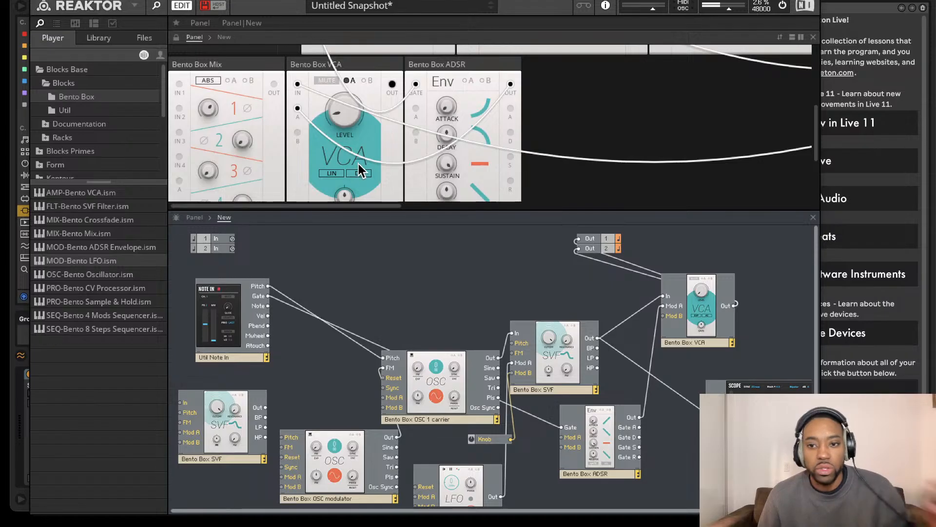
pyautogui.scroll(-1, 394, 172)
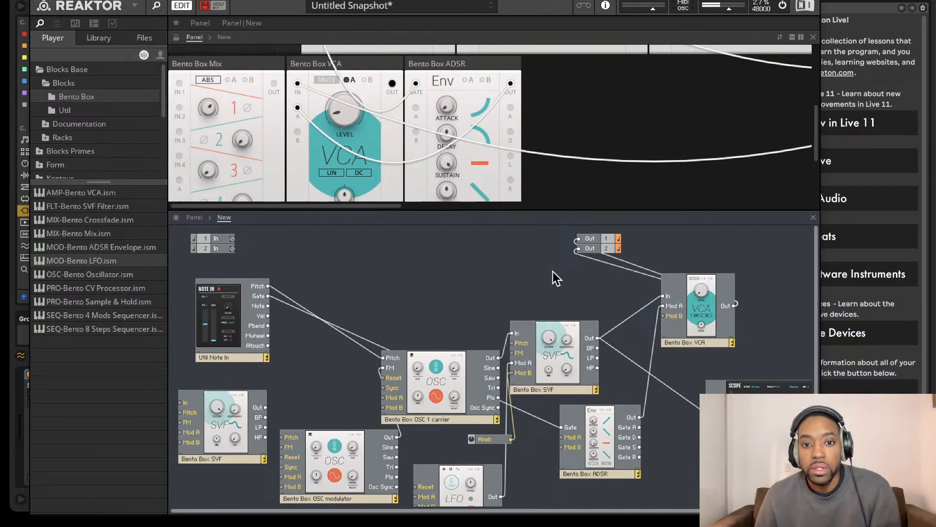
pyautogui.scroll(-3, 556, 278)
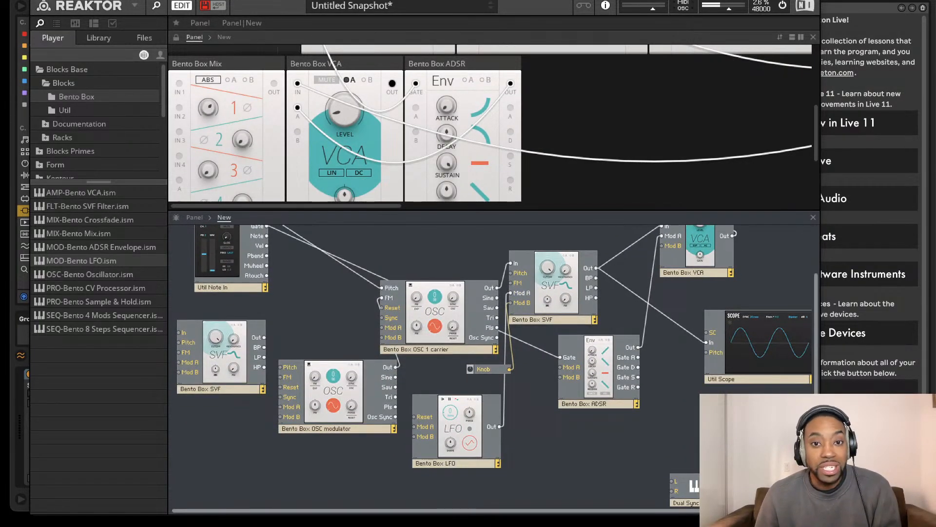
pyautogui.scroll(-2, 643, 401)
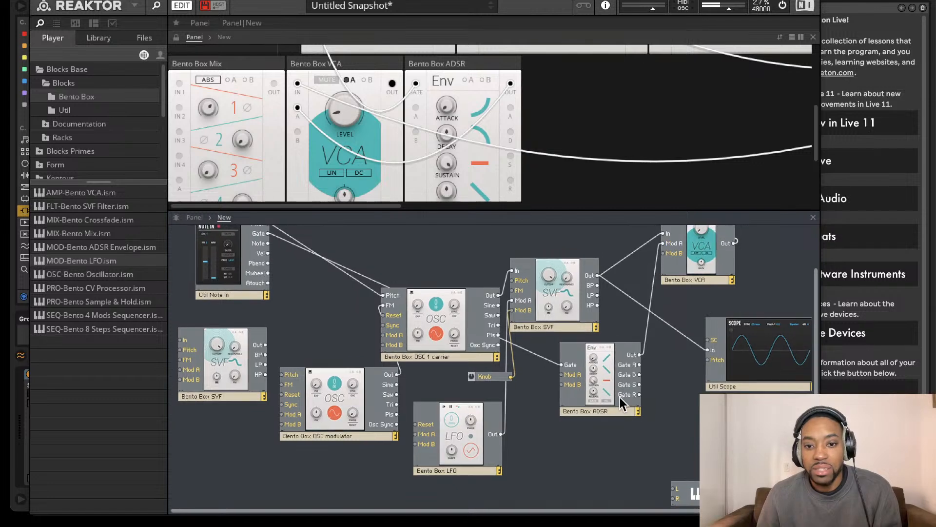
# Look through the Bento Box and Util block folders in the library for modules that could extend the patch.
pyautogui.scroll(2, 602, 348)
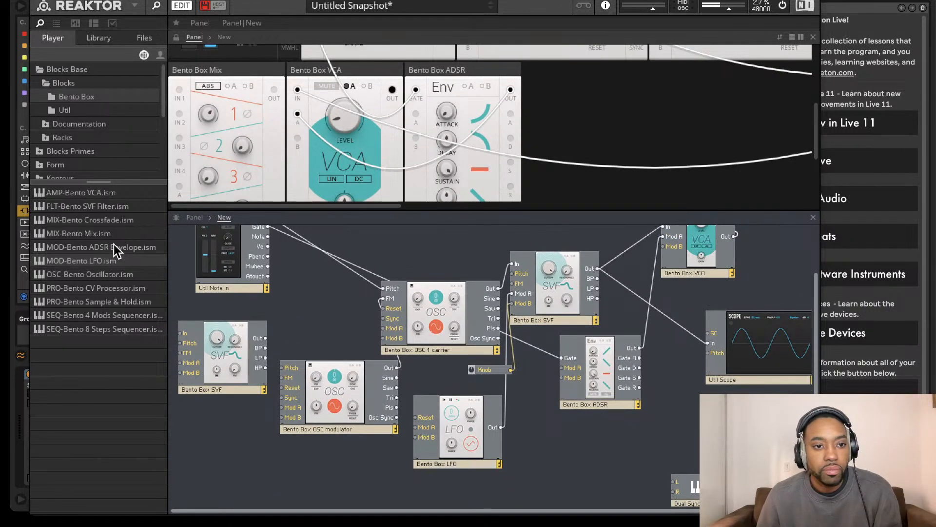
pyautogui.click(81, 110)
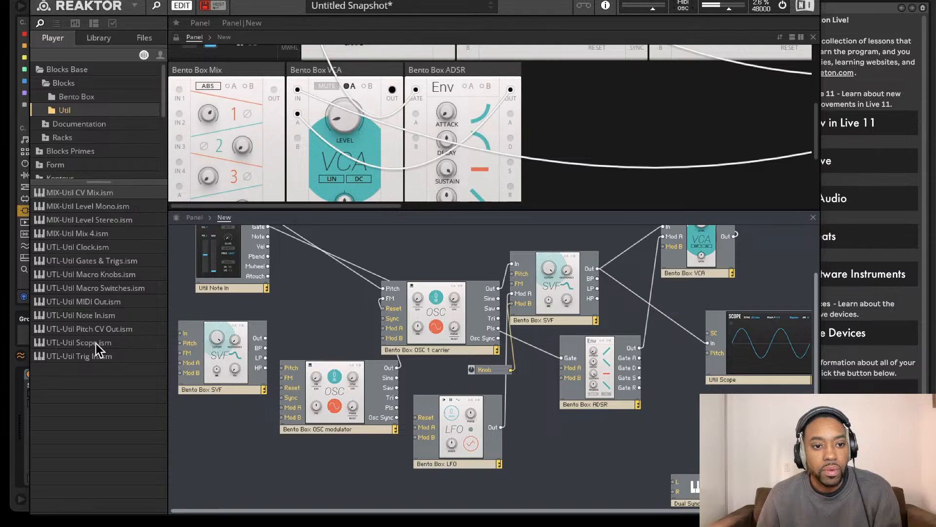
pyautogui.click(77, 96)
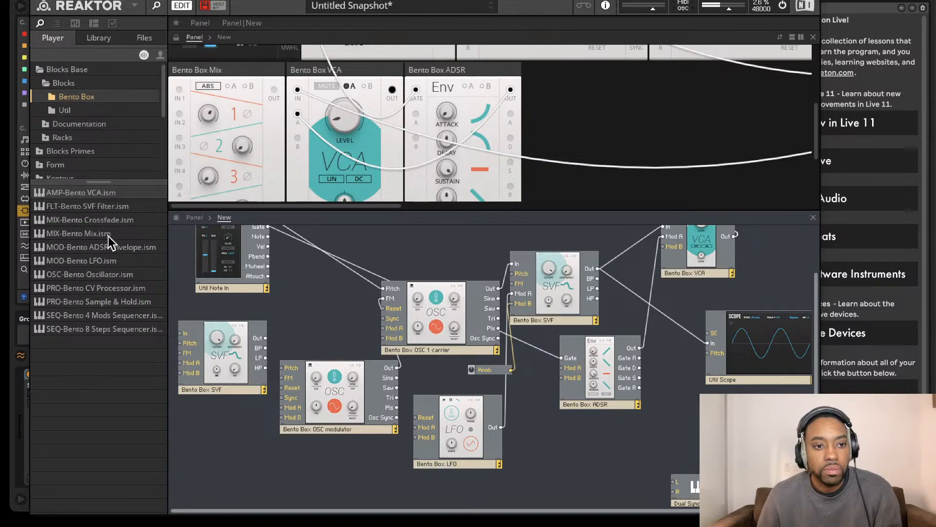
pyautogui.click(107, 208)
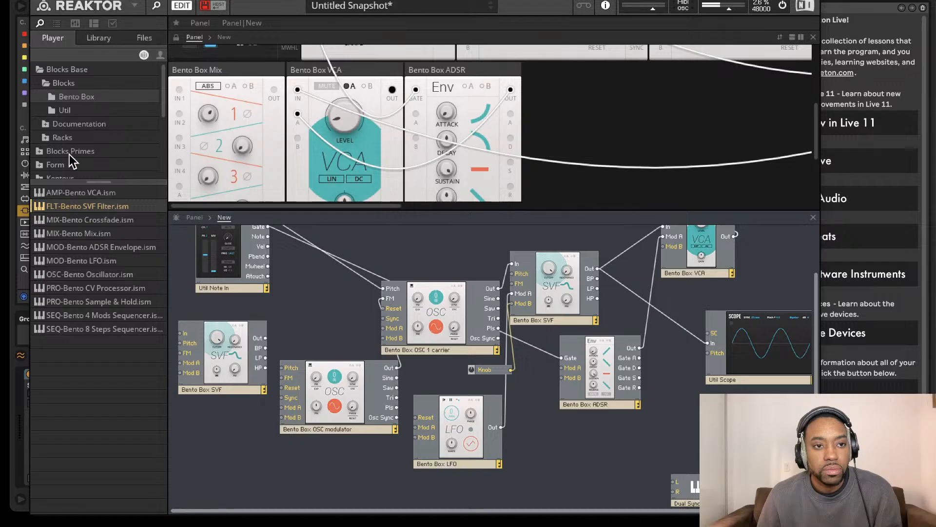
pyautogui.click(79, 110)
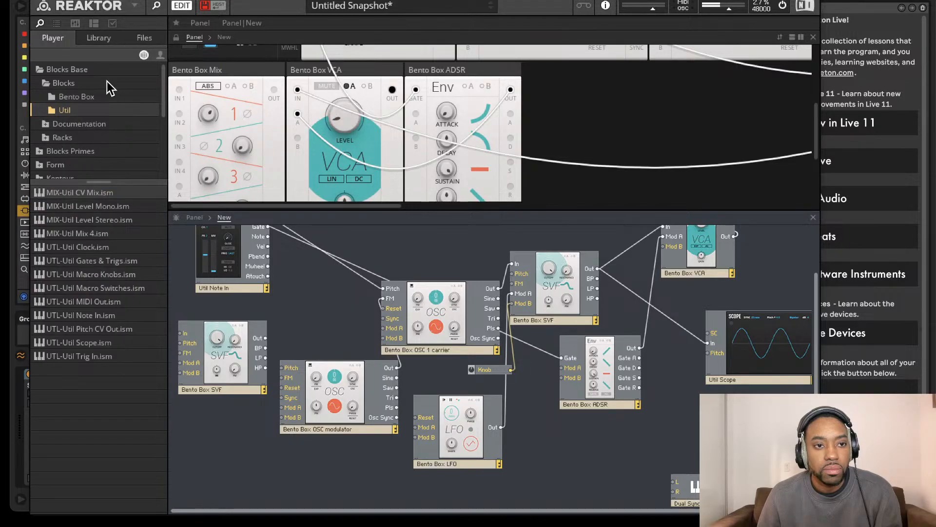
pyautogui.click(111, 97)
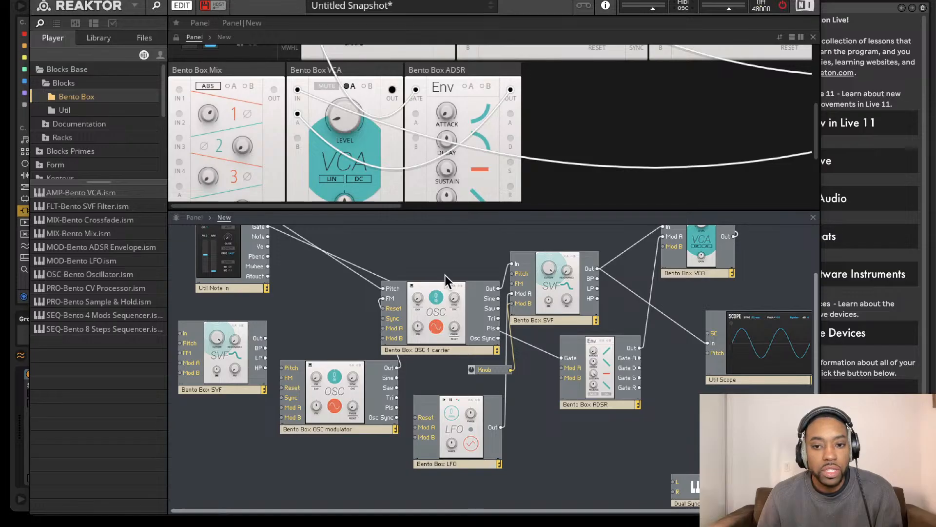
pyautogui.click(51, 112)
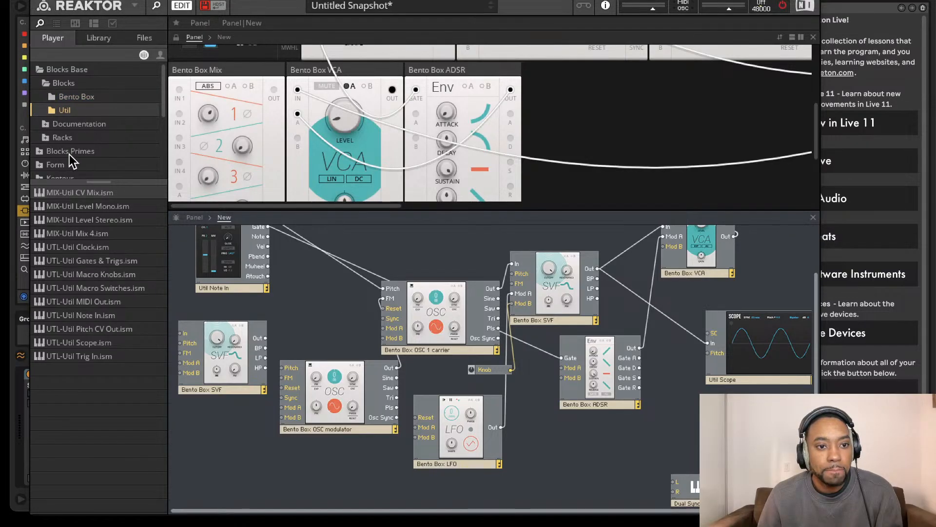
pyautogui.doubleClick(546, 409)
pyautogui.write('delay')
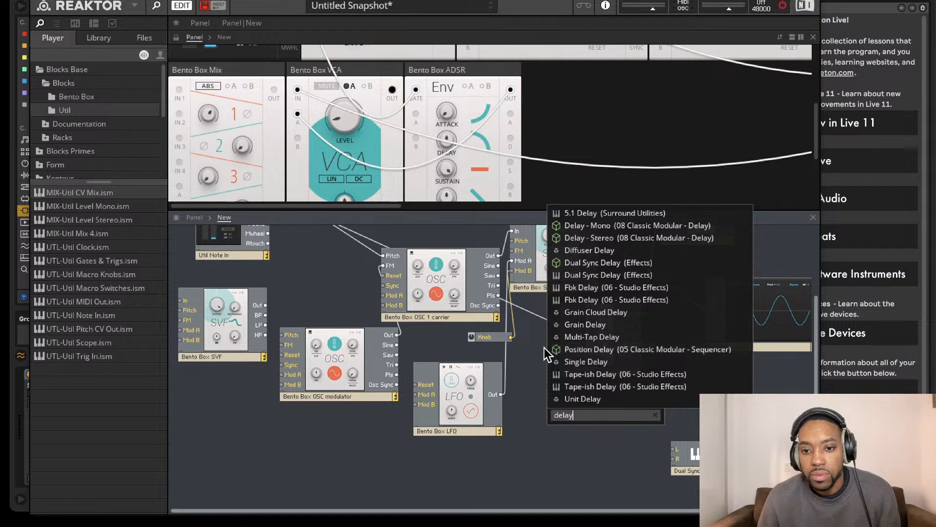
pyautogui.click(575, 337)
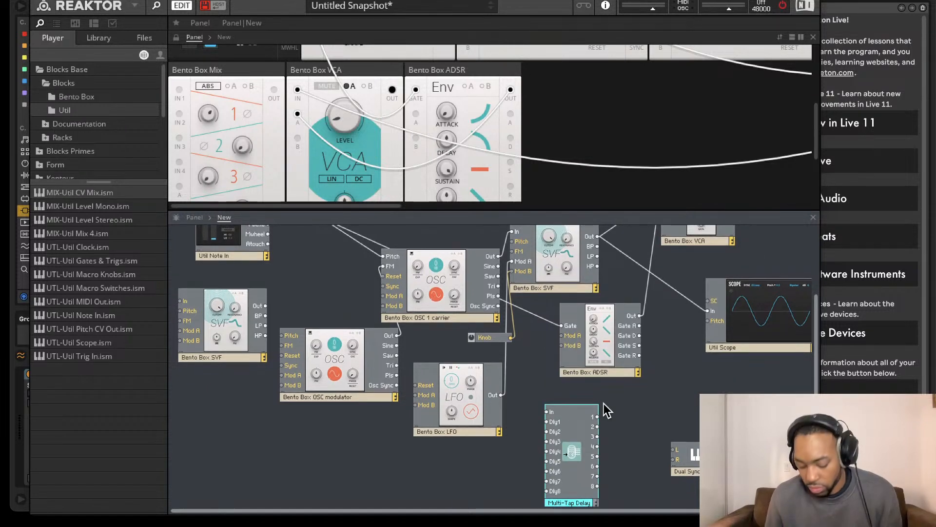
pyautogui.press('Delete')
# Browse the library to the Blocks Primes blocks and list the contents of the Rounds folder.
pyautogui.click(57, 124)
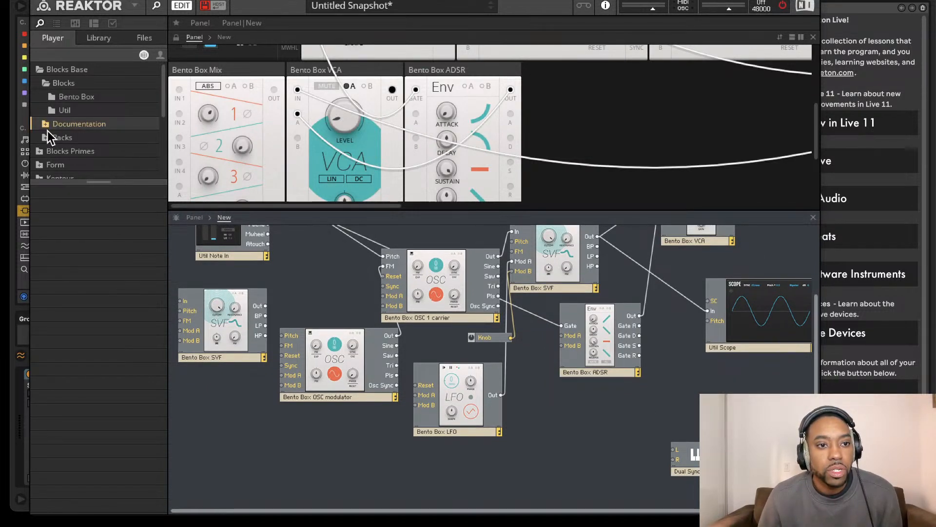
pyautogui.click(47, 137)
pyautogui.scroll(-5, 69, 152)
pyautogui.scroll(2, 76, 138)
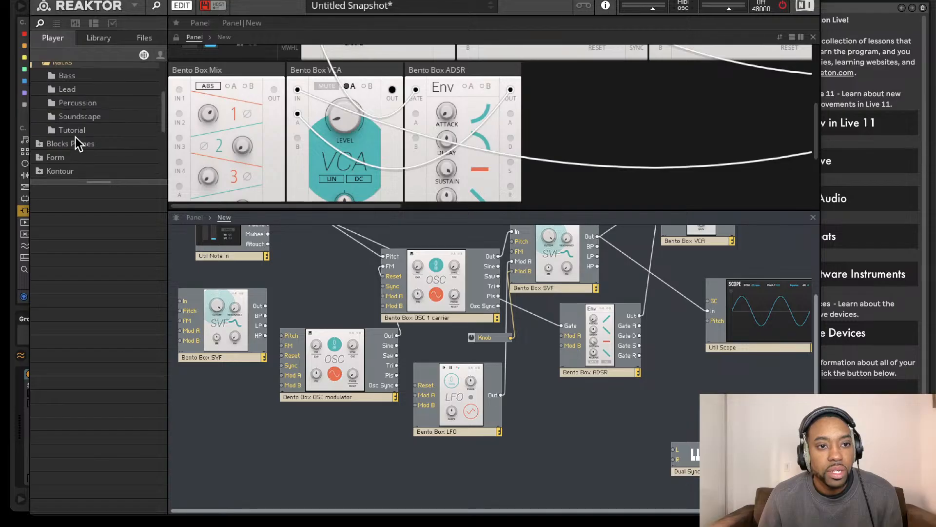
pyautogui.scroll(-2, 73, 131)
pyautogui.click(39, 115)
pyautogui.click(51, 129)
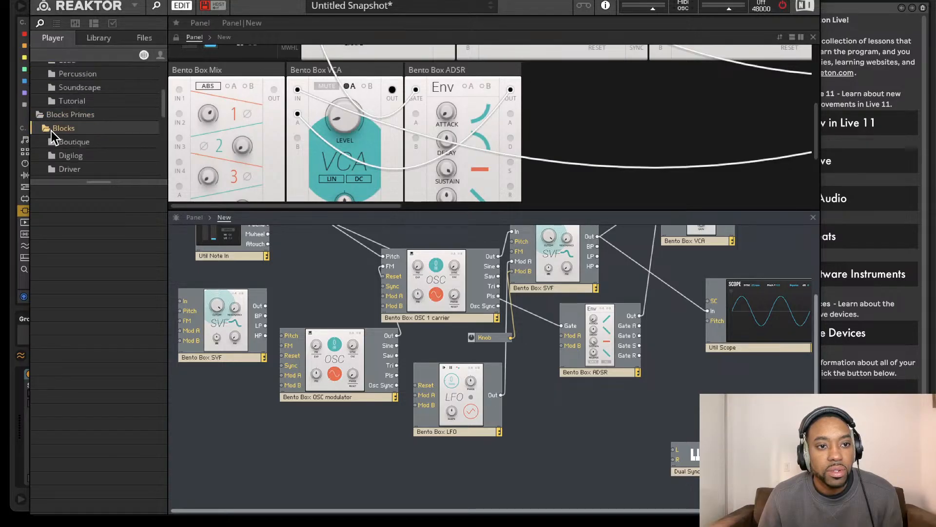
pyautogui.scroll(-3, 63, 156)
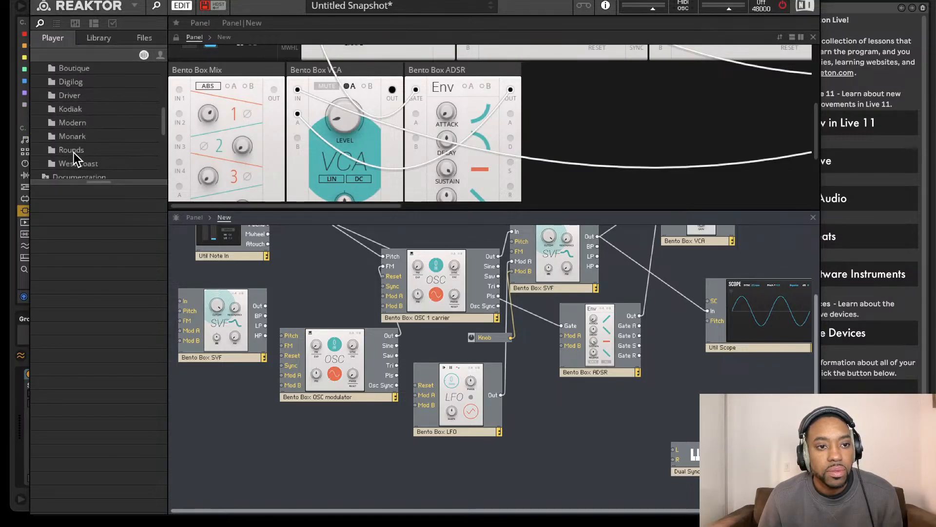
pyautogui.click(72, 151)
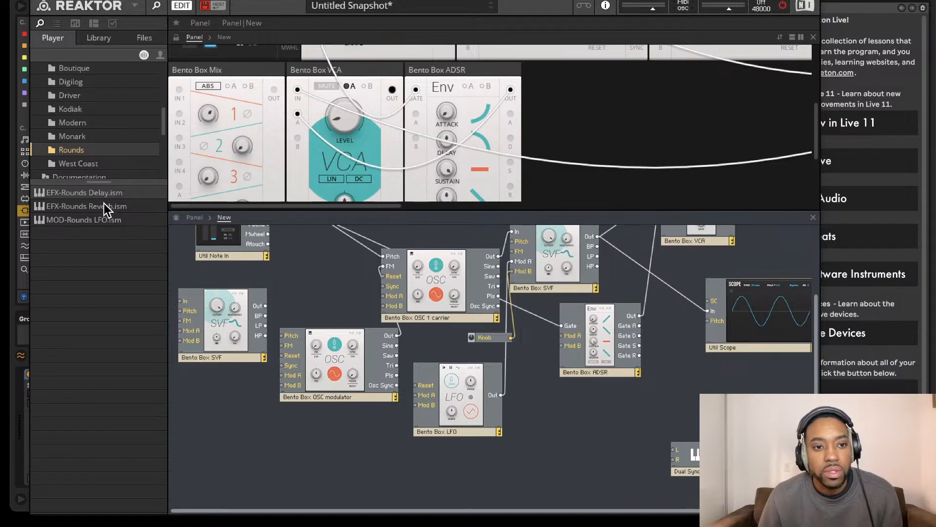
# Add the Rounds Reverb, Rounds Delay and Rounds LFO blocks to the structure.
pyautogui.moveTo(104, 203); pyautogui.dragTo(478, 302)
pyautogui.moveTo(676, 426); pyautogui.dragTo(678, 426)
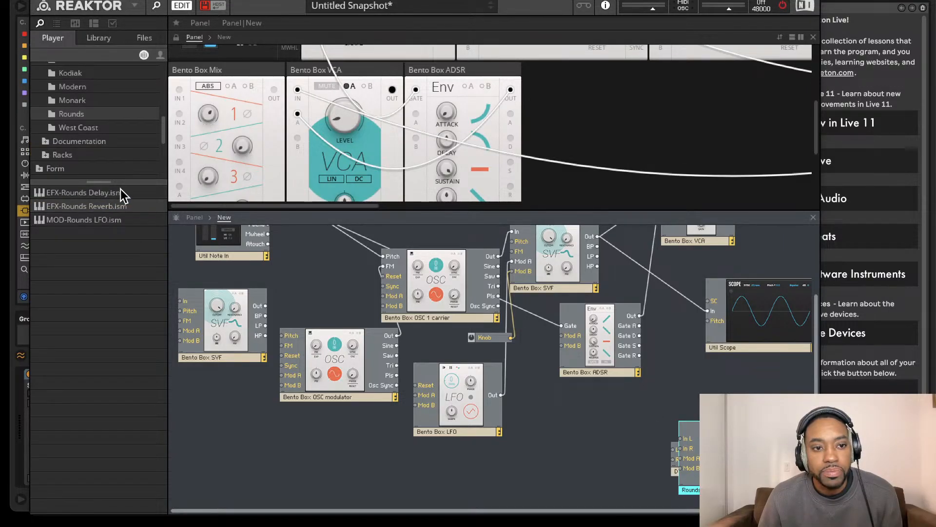
pyautogui.moveTo(121, 191); pyautogui.dragTo(508, 325)
pyautogui.moveTo(622, 417); pyautogui.dragTo(623, 418)
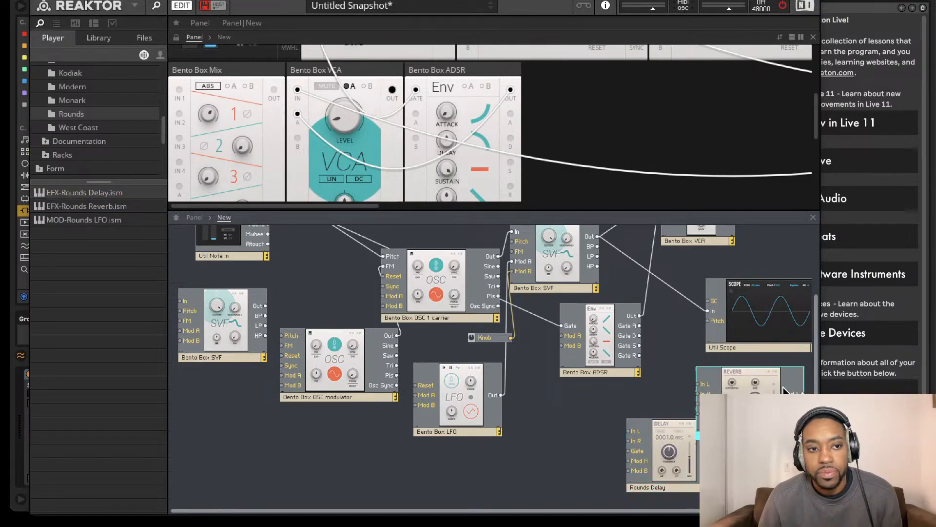
pyautogui.moveTo(98, 221); pyautogui.dragTo(509, 367)
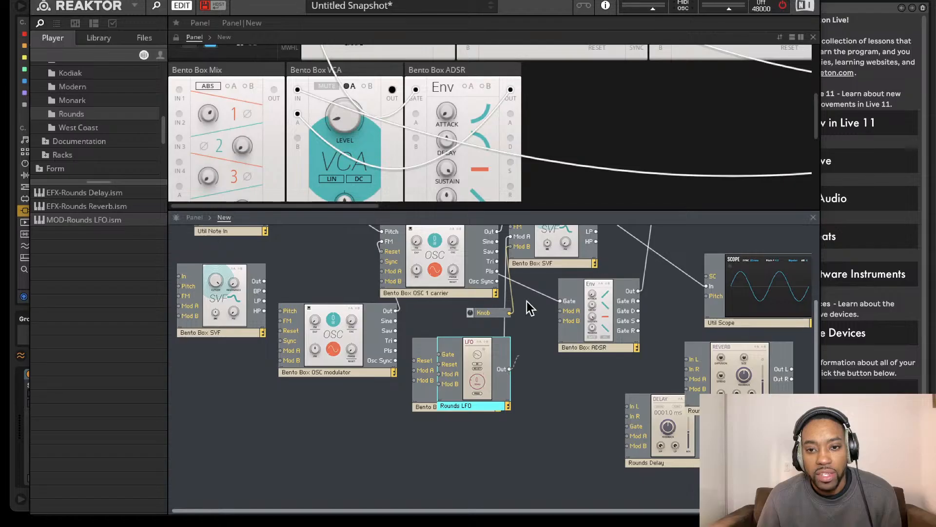
# Route the Rounds LFO's Out to the SVF filter's Mod A, keep the Knob on Mod B, and separate the overlapping LFO blocks.
pyautogui.moveTo(518, 239); pyautogui.dragTo(519, 240)
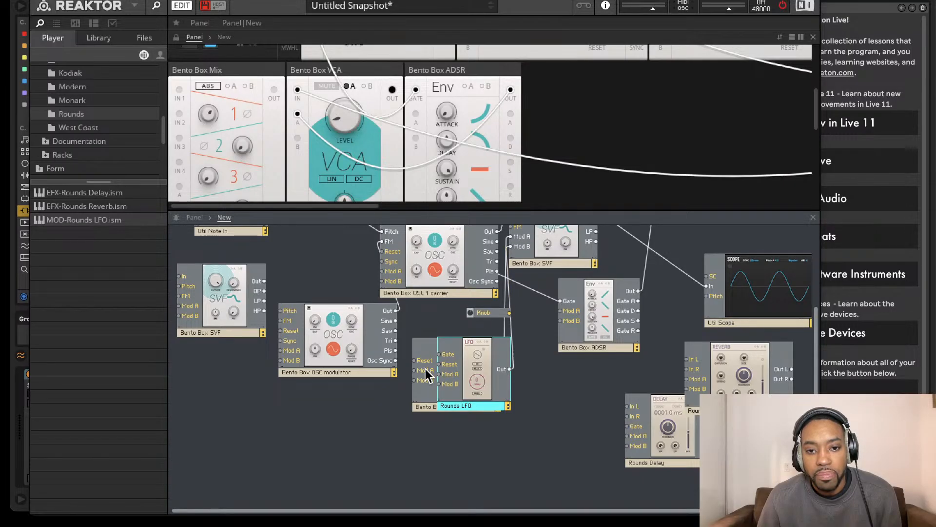
pyautogui.moveTo(423, 408); pyautogui.dragTo(390, 473)
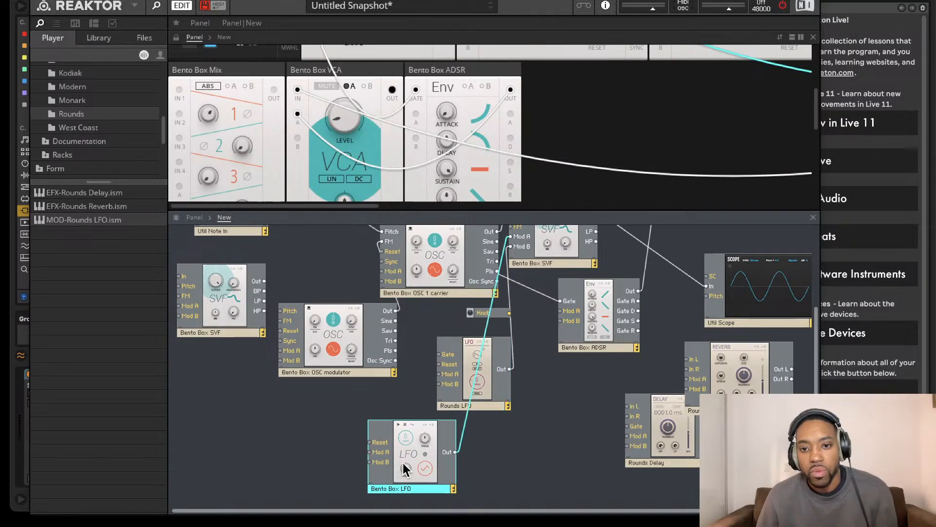
pyautogui.moveTo(510, 362); pyautogui.dragTo(538, 437)
pyautogui.moveTo(513, 238); pyautogui.dragTo(540, 317)
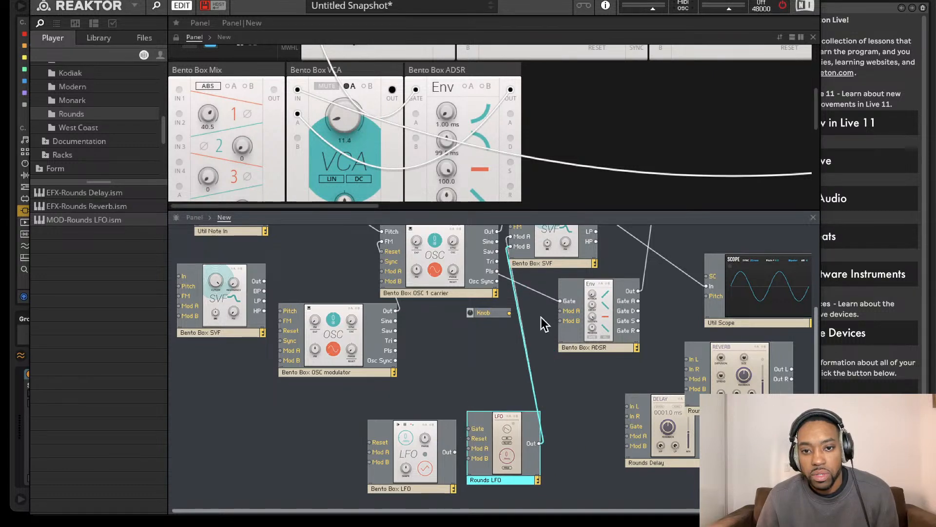
pyautogui.moveTo(508, 434); pyautogui.dragTo(415, 363)
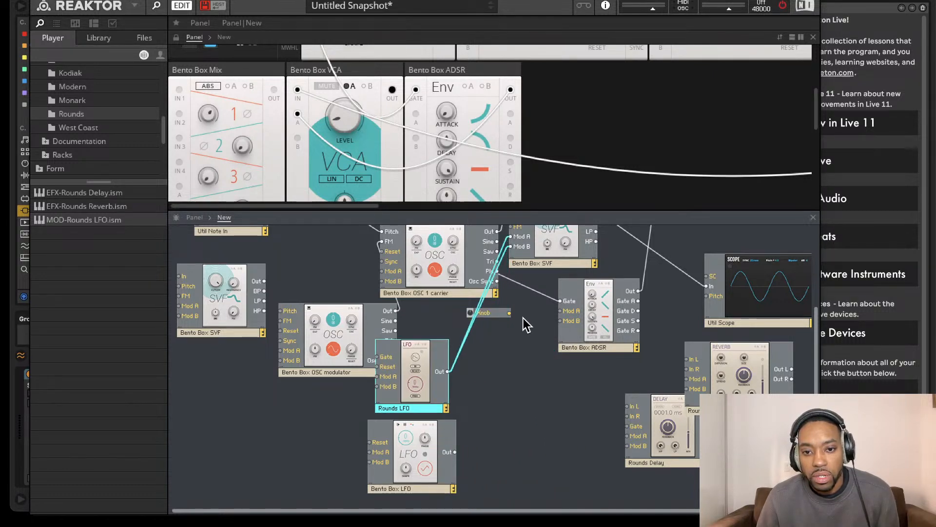
pyautogui.moveTo(507, 319); pyautogui.dragTo(515, 264)
pyautogui.moveTo(521, 337); pyautogui.dragTo(511, 246)
# Delete the Bento Box LFO and the unconnected Bento Box SVF filter from the structure.
pyautogui.click(445, 452)
pyautogui.press('Delete')
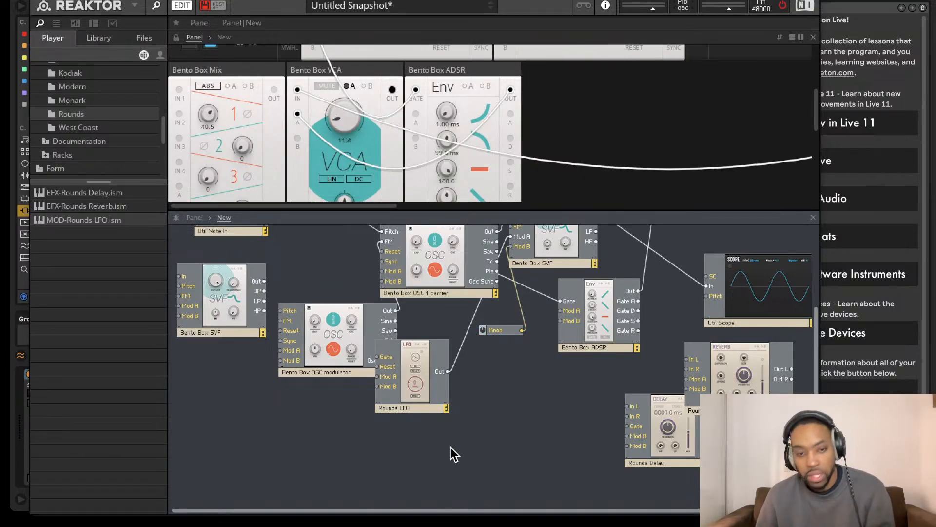
pyautogui.click(244, 312)
pyautogui.press('Delete')
# Move the Rounds Delay below the ADSR and delete the Dual Sync Delay and Bento Box Mix blocks.
pyautogui.scroll(3, 296, 338)
pyautogui.scroll(2, 297, 338)
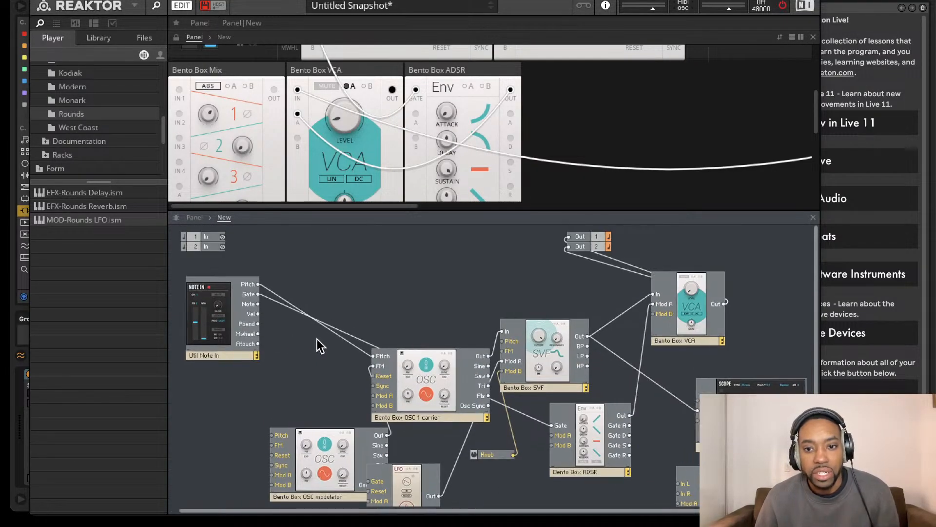
pyautogui.scroll(-5, 461, 344)
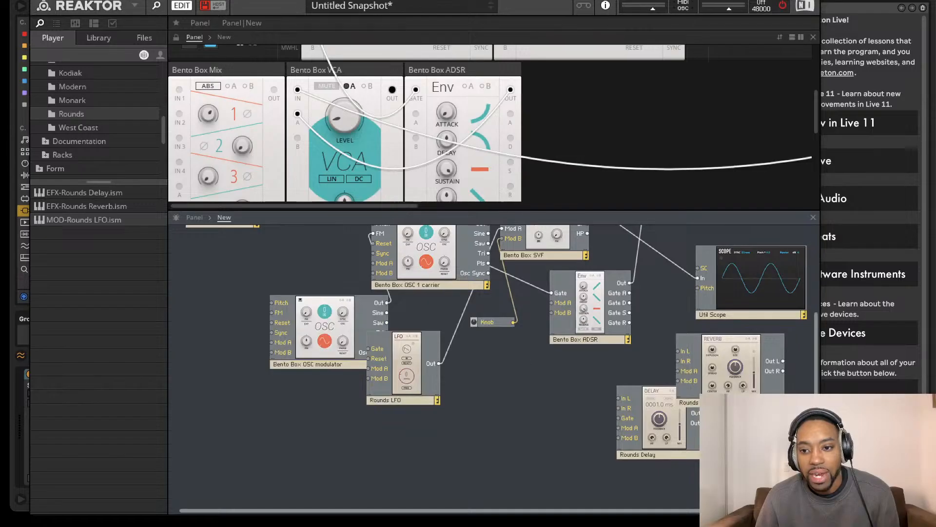
pyautogui.moveTo(686, 432); pyautogui.dragTo(607, 409)
pyautogui.click(684, 426)
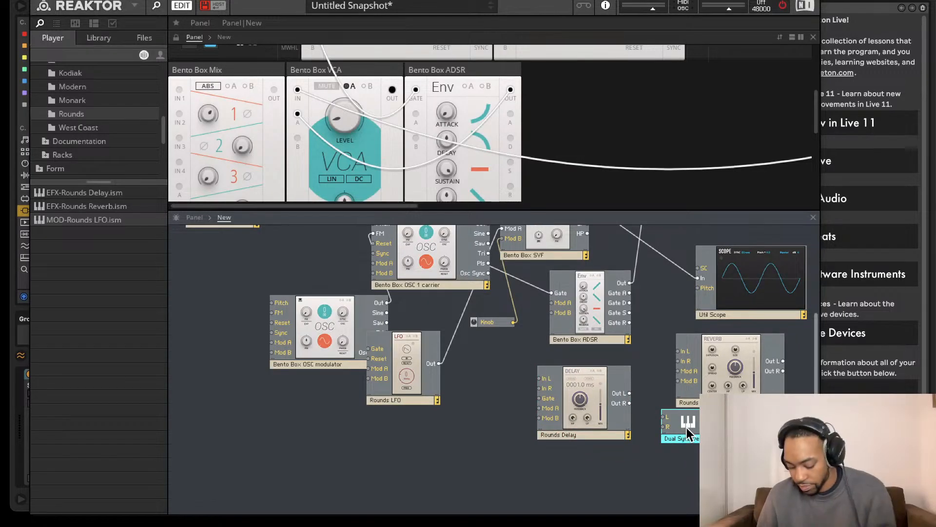
pyautogui.press('Delete')
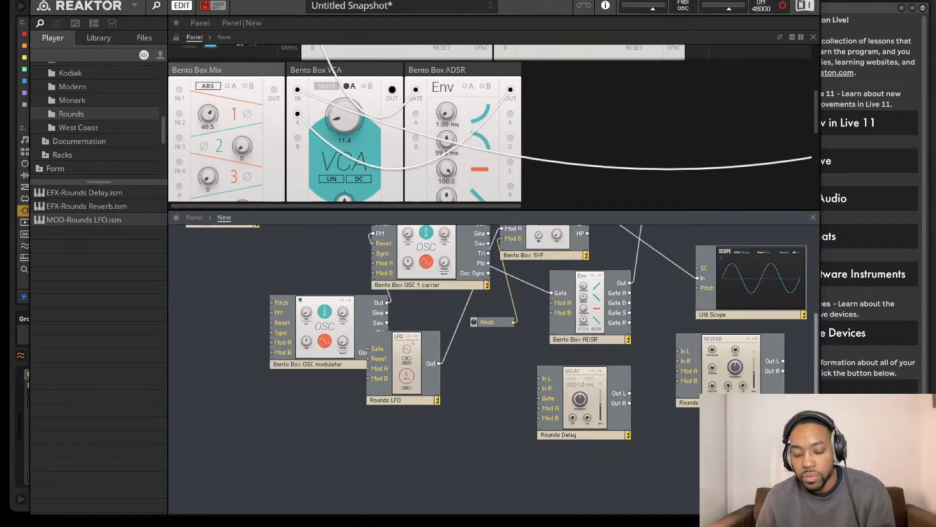
pyautogui.press('Delete')
# Enlarge the structure view, place the Rounds Reverb beside the VCA, and wire the VCA's Out to its In L and In R.
pyautogui.scroll(3, 600, 442)
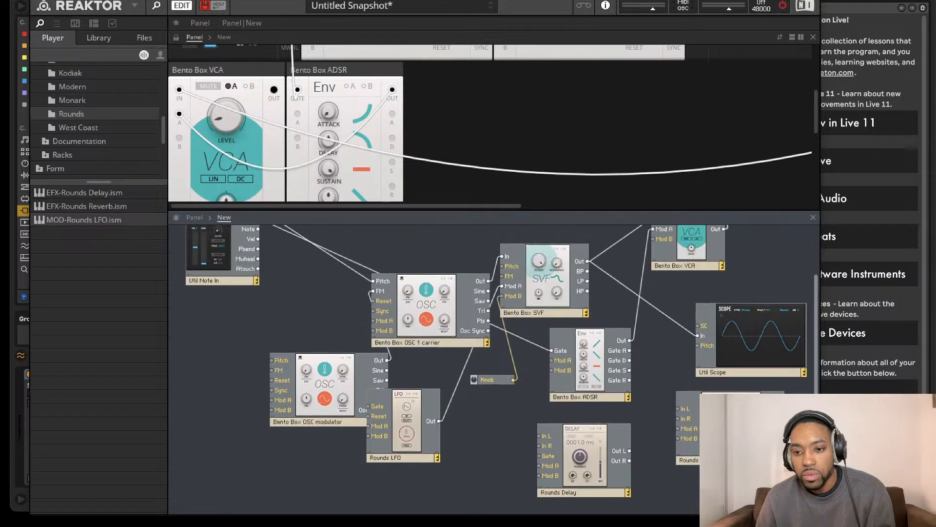
pyautogui.moveTo(727, 439); pyautogui.dragTo(690, 322)
pyautogui.scroll(3, 669, 327)
pyautogui.scroll(-3, 665, 341)
pyautogui.scroll(3, 539, 358)
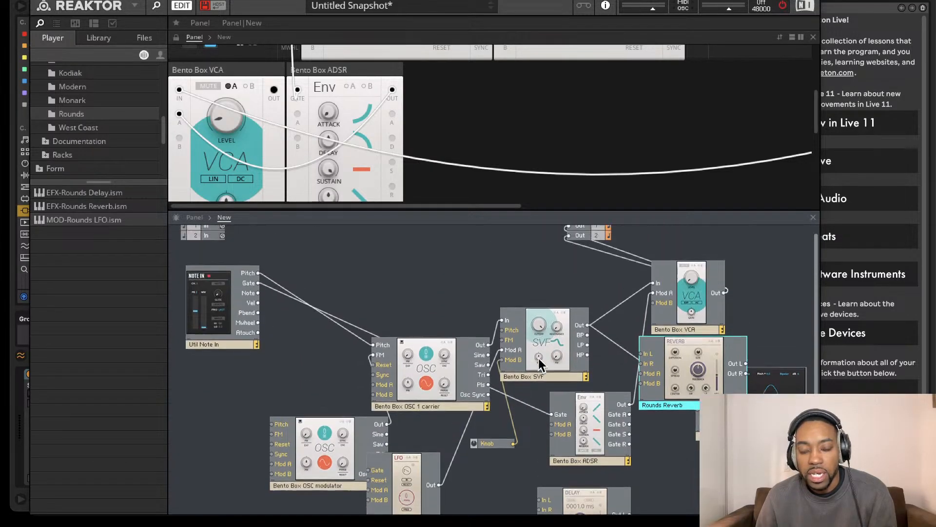
pyautogui.scroll(1, 540, 363)
pyautogui.moveTo(605, 209); pyautogui.dragTo(605, 81)
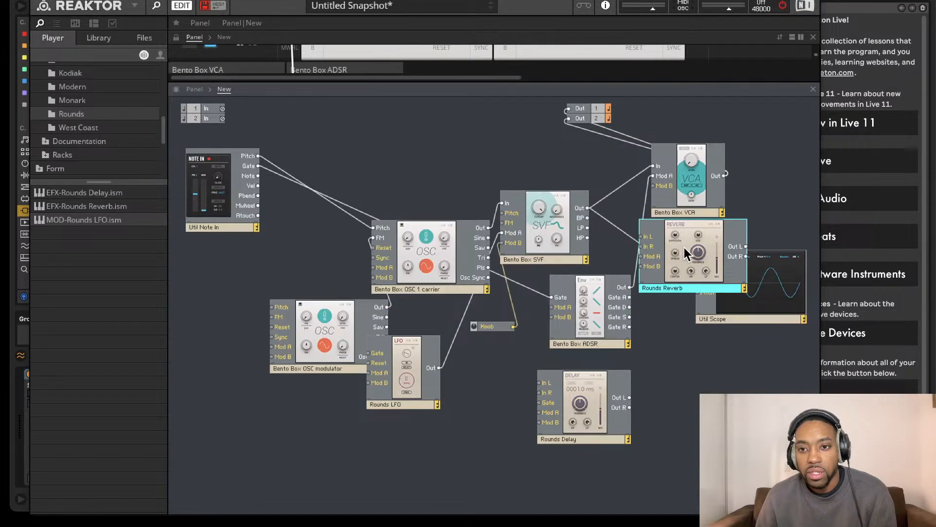
pyautogui.moveTo(677, 249); pyautogui.dragTo(775, 169)
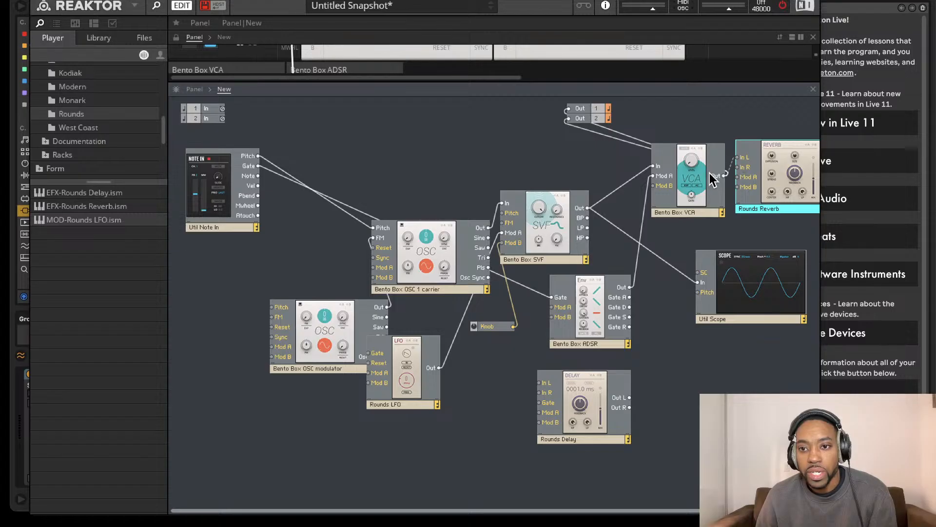
pyautogui.moveTo(709, 174); pyautogui.dragTo(714, 175)
pyautogui.hscroll(2, 819, 183)
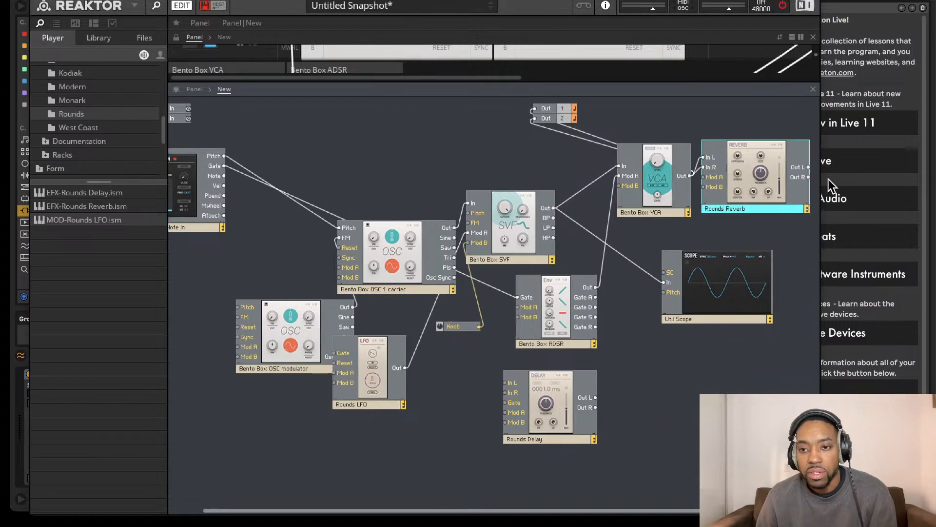
# Place the Rounds Delay after the Rounds Reverb and wire the reverb's Out L and Out R to its In L and In R.
pyautogui.moveTo(539, 430); pyautogui.dragTo(810, 197)
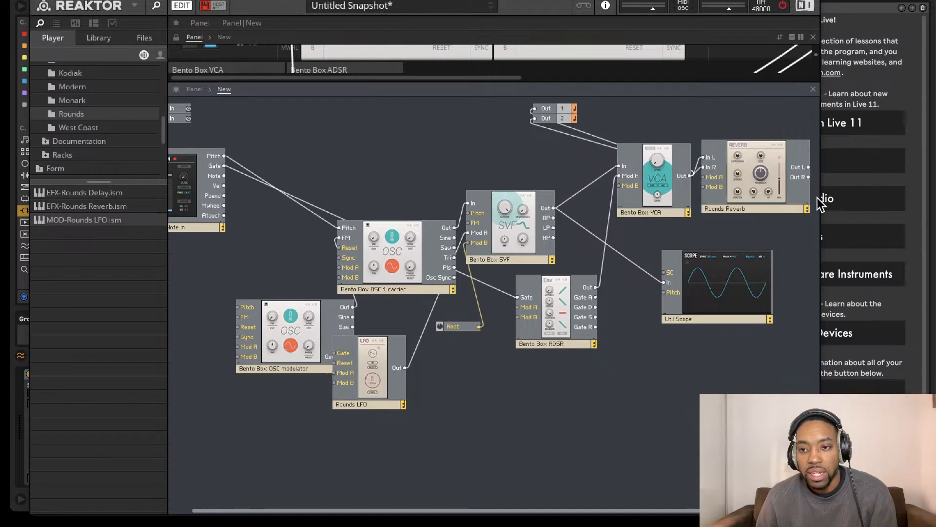
pyautogui.hscroll(1, 825, 200)
pyautogui.hscroll(7, 761, 185)
pyautogui.moveTo(720, 150)
pyautogui.mouseDown()
pyautogui.moveTo(685, 167)
pyautogui.moveTo(720, 160)
pyautogui.mouseUp()
# Wire the Rounds Delay's Out L and Out R to instrument outputs 1 and 2, and switch the audio engine on.
pyautogui.moveTo(807, 166); pyautogui.dragTo(410, 108)
pyautogui.moveTo(808, 174); pyautogui.dragTo(419, 119)
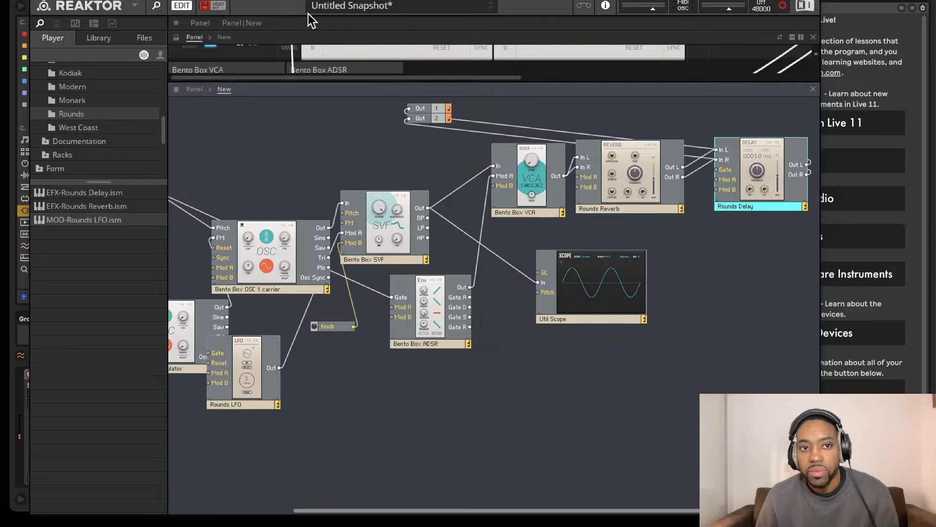
pyautogui.click(783, 6)
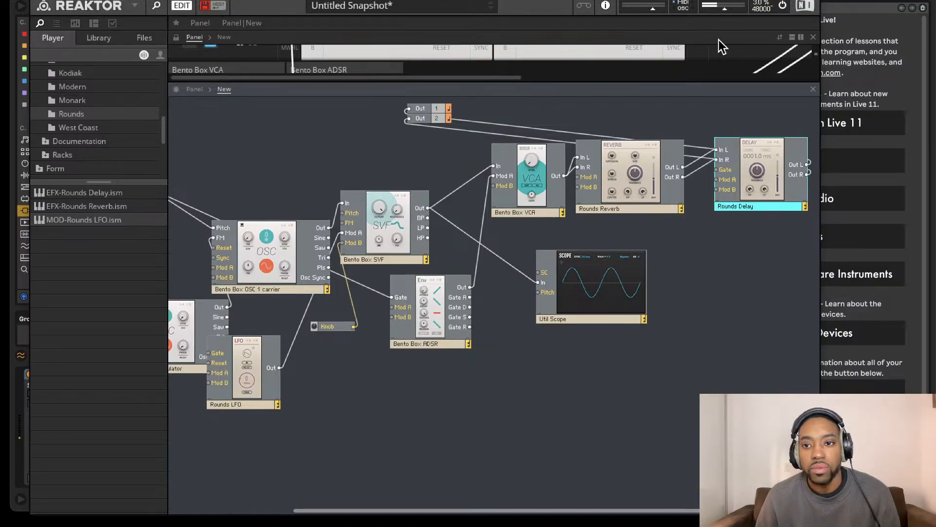
pyautogui.hscroll(-5, 636, 178)
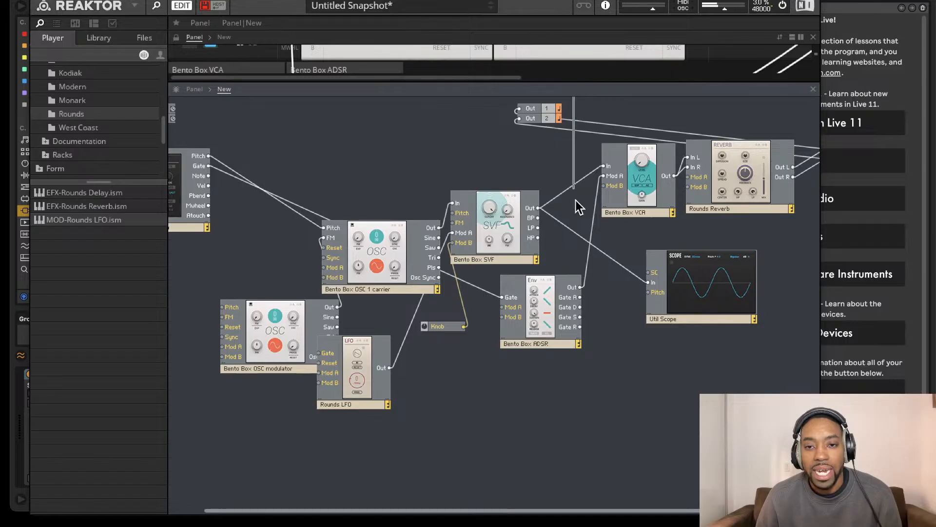
# Enlarge the panel view, then turn the Rounds Reverb's Feedback down to 0 and its Mix close to minimum.
pyautogui.moveTo(587, 81); pyautogui.dragTo(585, 327)
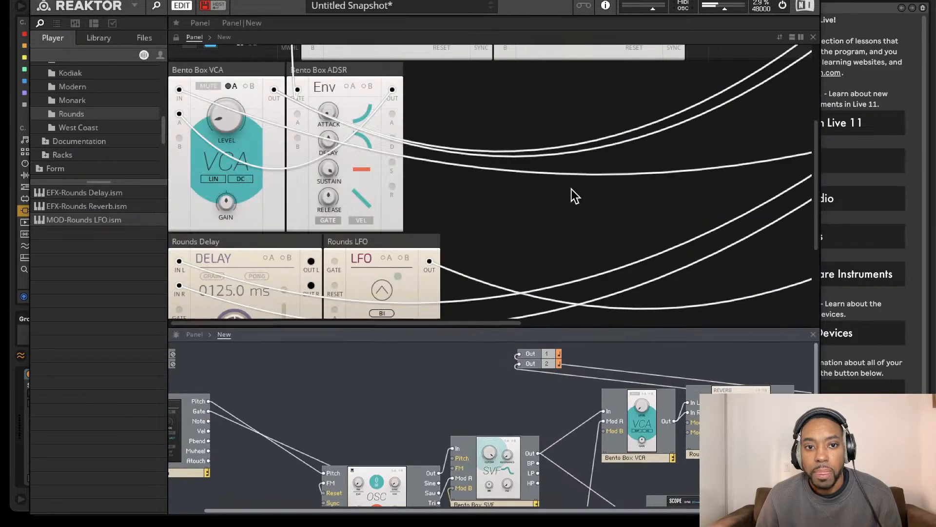
pyautogui.scroll(-5, 580, 185)
pyautogui.scroll(3, 589, 180)
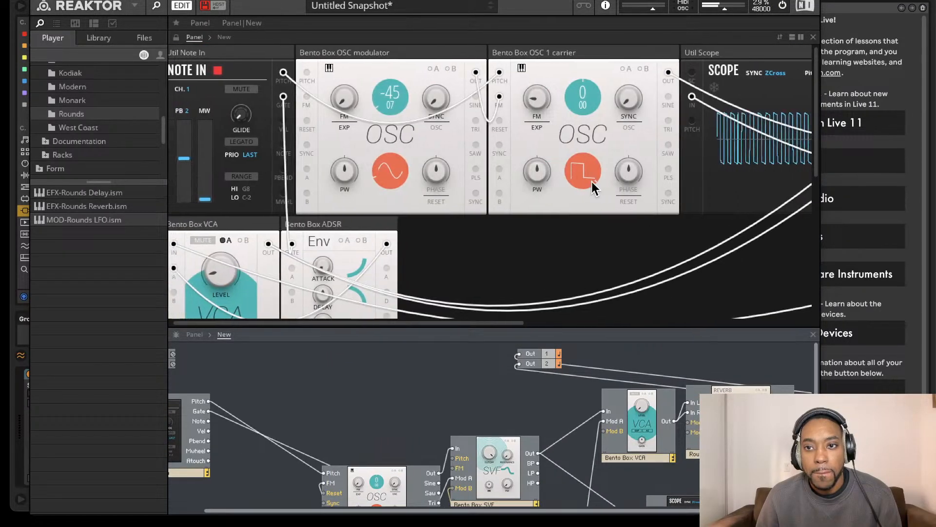
pyautogui.hscroll(6, 592, 181)
pyautogui.scroll(-3, 621, 176)
pyautogui.hscroll(4, 621, 176)
pyautogui.scroll(3, 629, 156)
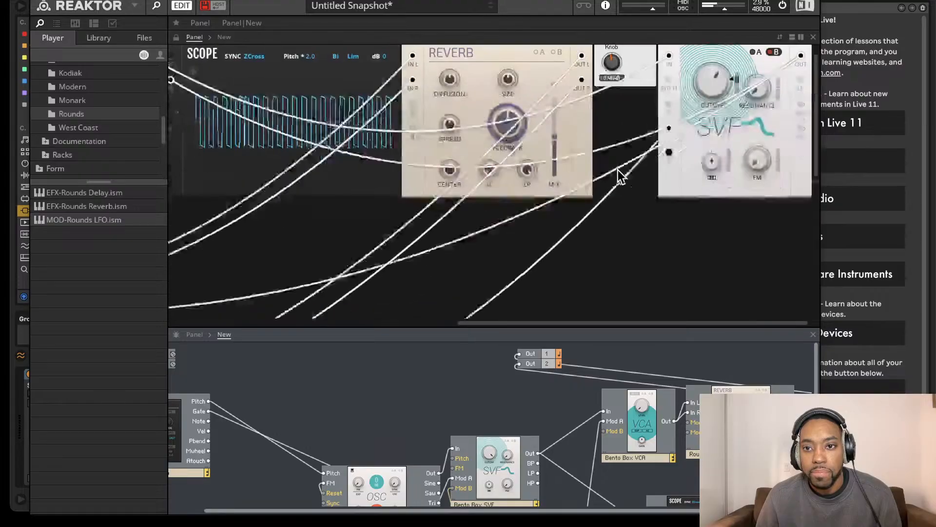
pyautogui.moveTo(646, 76); pyautogui.dragTo(645, 38)
pyautogui.hscroll(2, 689, 177)
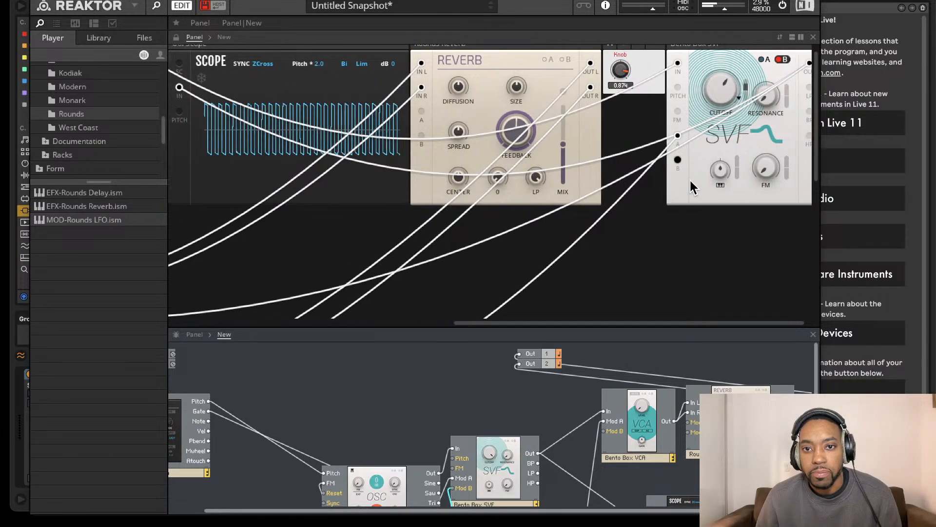
pyautogui.scroll(1, 688, 178)
pyautogui.scroll(-2, 688, 178)
pyautogui.moveTo(503, 113); pyautogui.dragTo(507, 249)
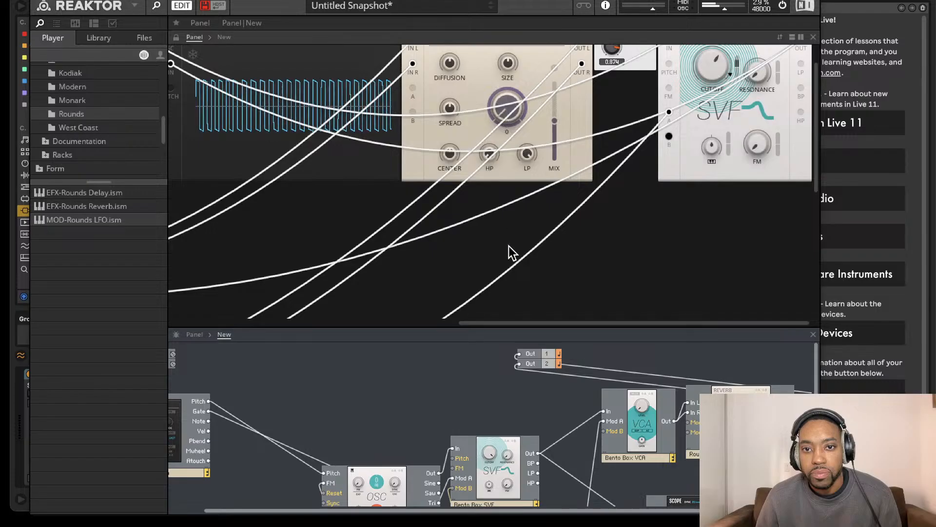
pyautogui.moveTo(557, 131); pyautogui.dragTo(545, 220)
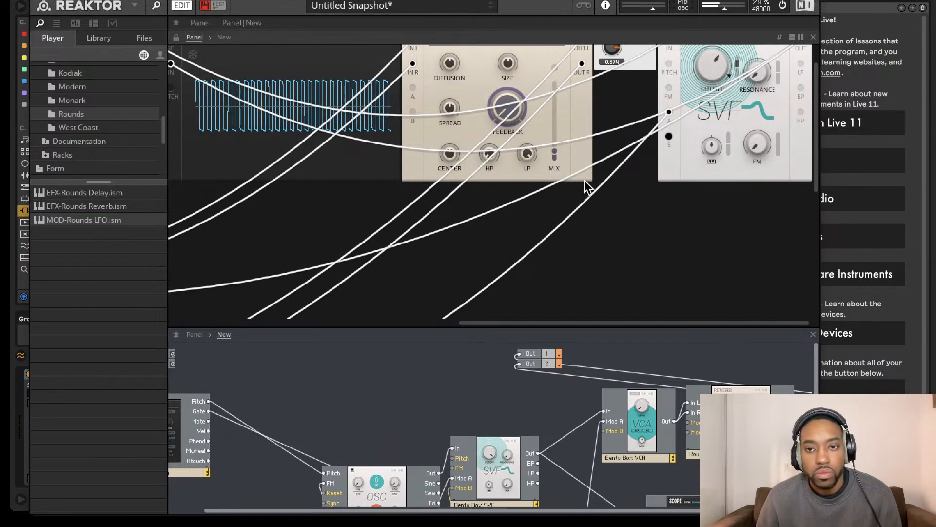
# Turn up modulation A on the Bento Box VCA's level and set the Rounds LFO's rate to 16.57 Hz.
pyautogui.hscroll(-6, 592, 190)
pyautogui.hscroll(-2, 595, 186)
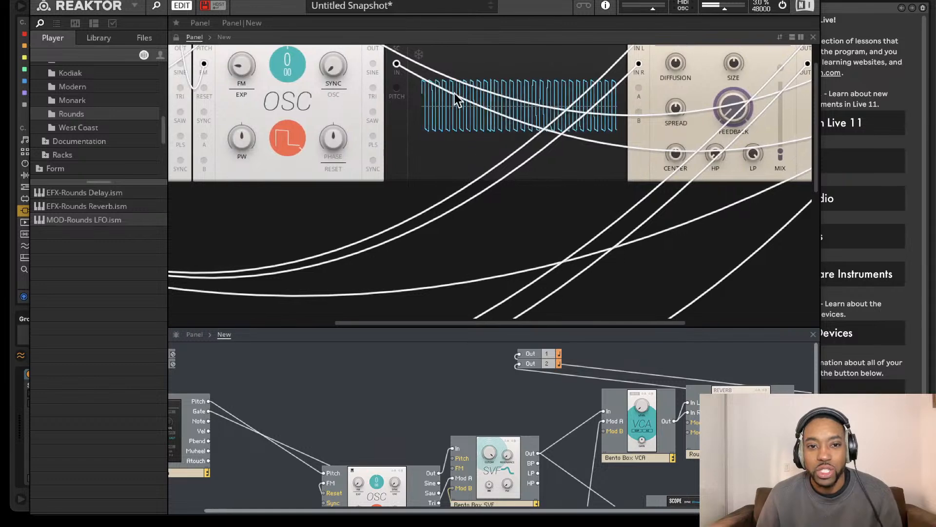
pyautogui.hscroll(-3, 401, 128)
pyautogui.hscroll(-8, 428, 115)
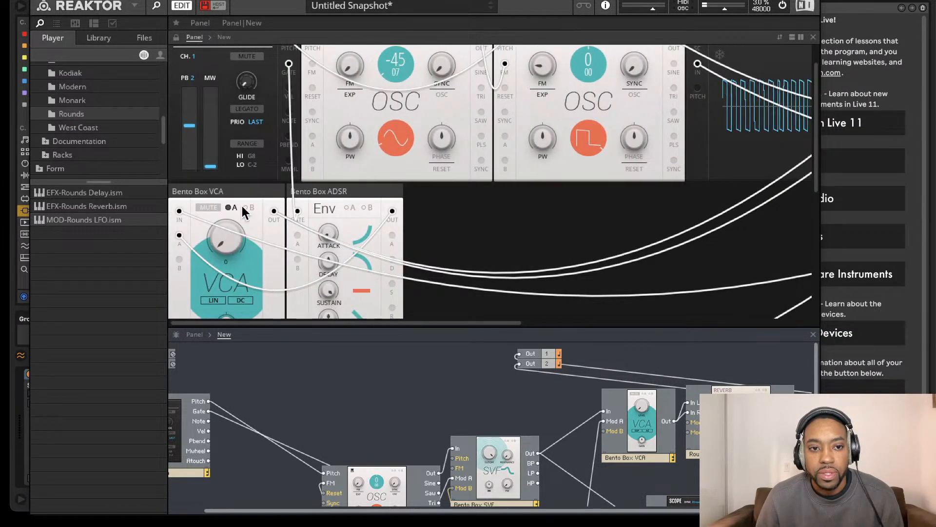
pyautogui.click(229, 207)
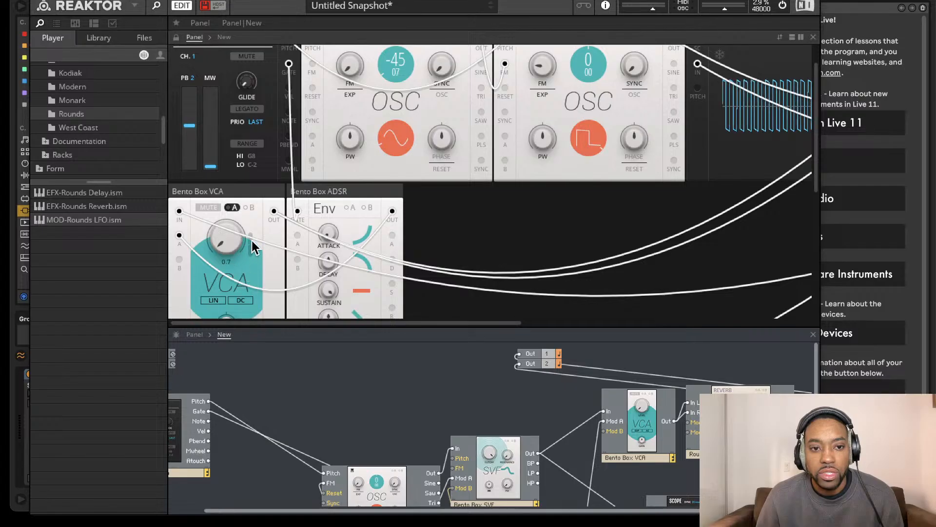
pyautogui.scroll(-6, 462, 192)
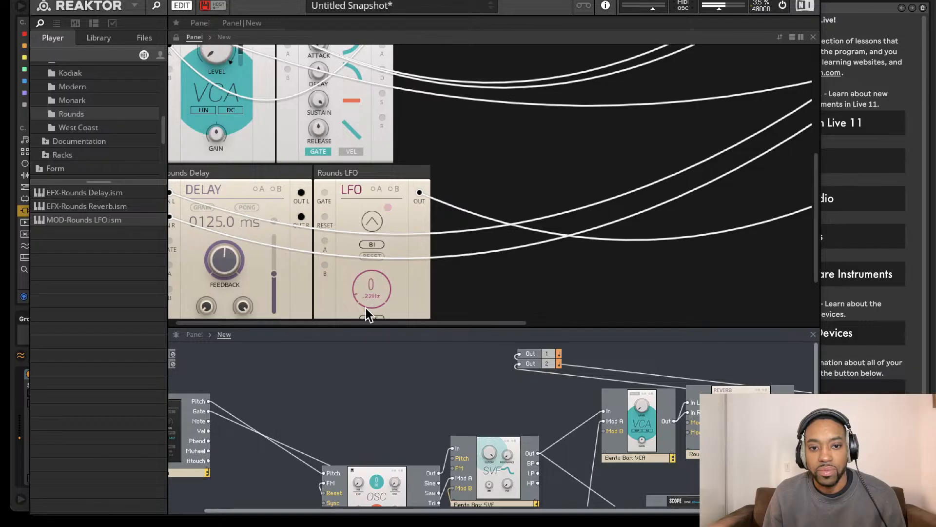
pyautogui.moveTo(380, 192); pyautogui.dragTo(385, 177)
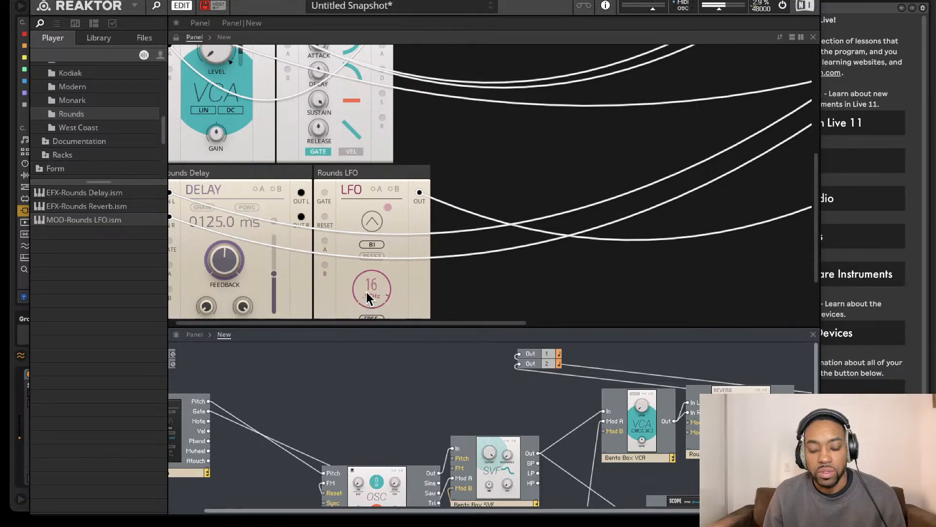
# Set the Bento Box ADSR's Attack to 35.2 ms and Sustain to 59.8, and adjust its Release.
pyautogui.scroll(5, 341, 308)
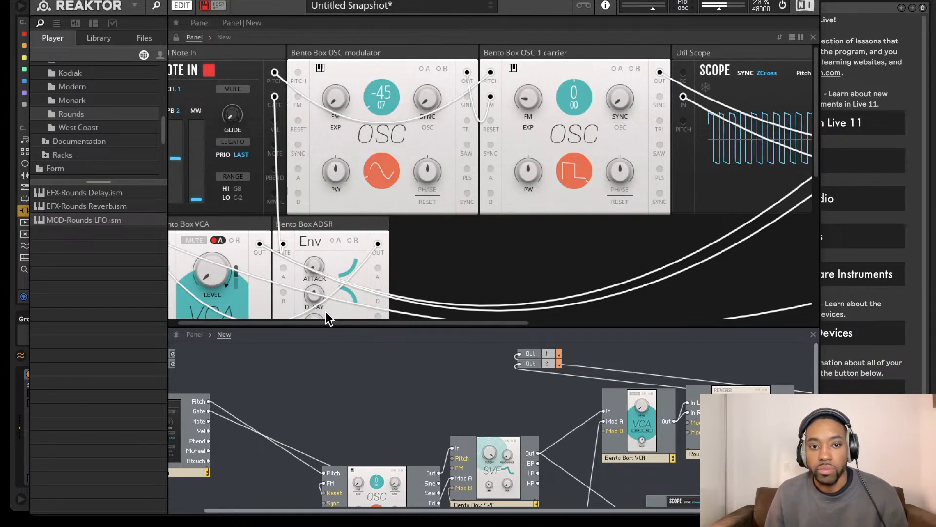
pyautogui.moveTo(320, 268); pyautogui.dragTo(311, 240)
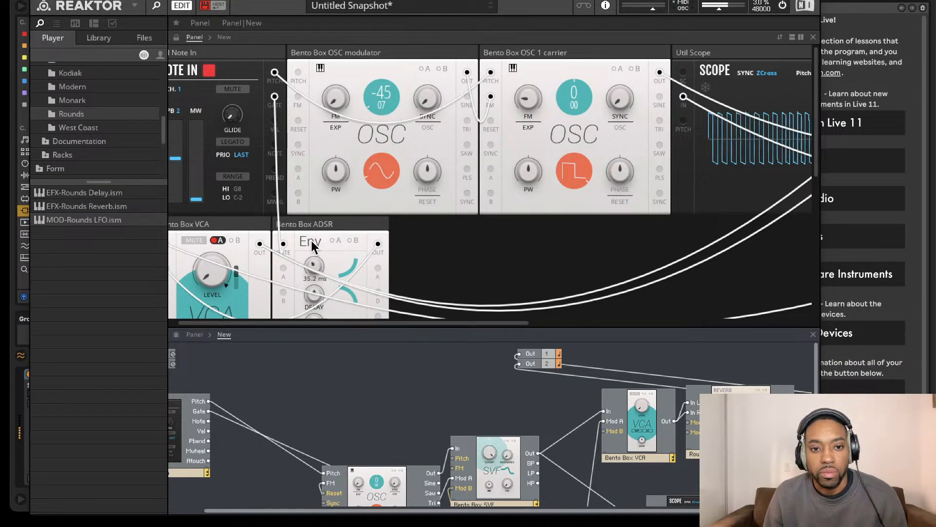
pyautogui.scroll(-6, 330, 233)
pyautogui.scroll(2, 326, 100)
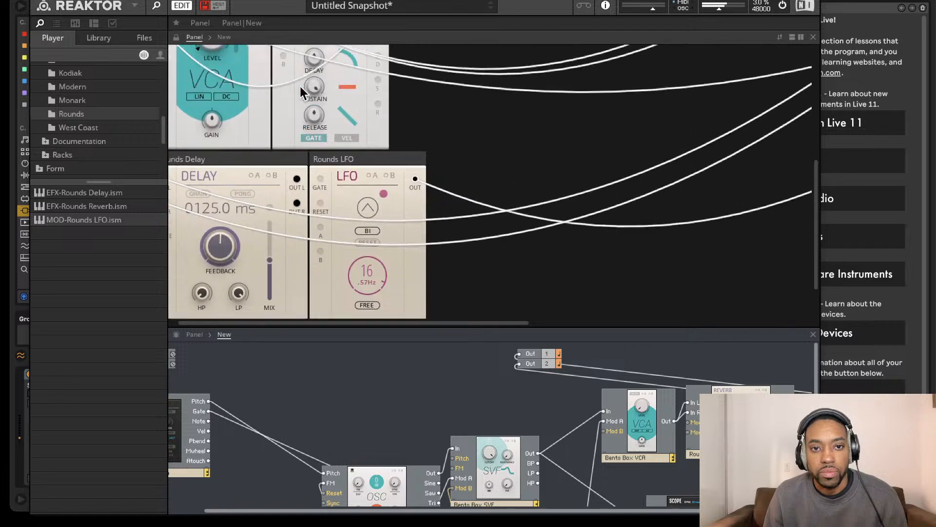
pyautogui.moveTo(343, 32); pyautogui.dragTo(334, 179)
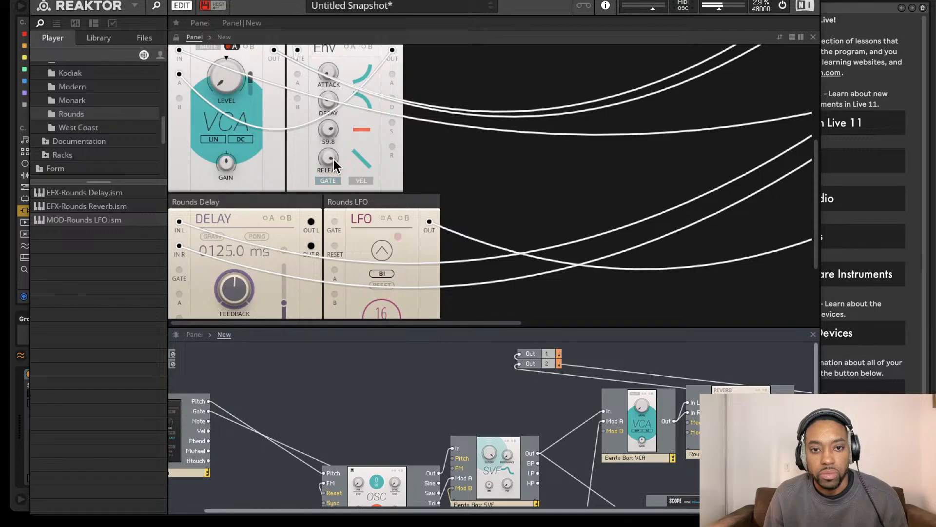
pyautogui.moveTo(334, 159); pyautogui.dragTo(327, 195)
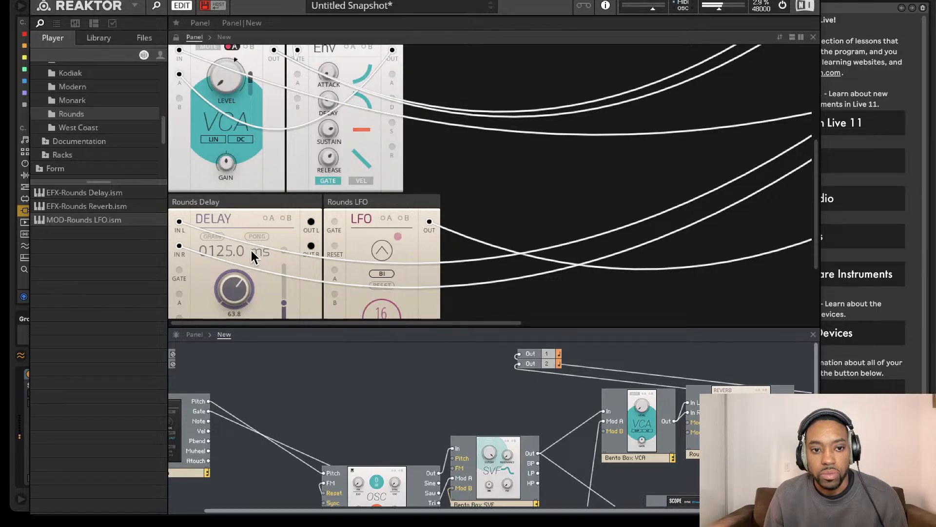
# Set the Rounds Delay's Feedback to 25 and raise its Mix to about two thirds.
pyautogui.scroll(-3, 250, 280)
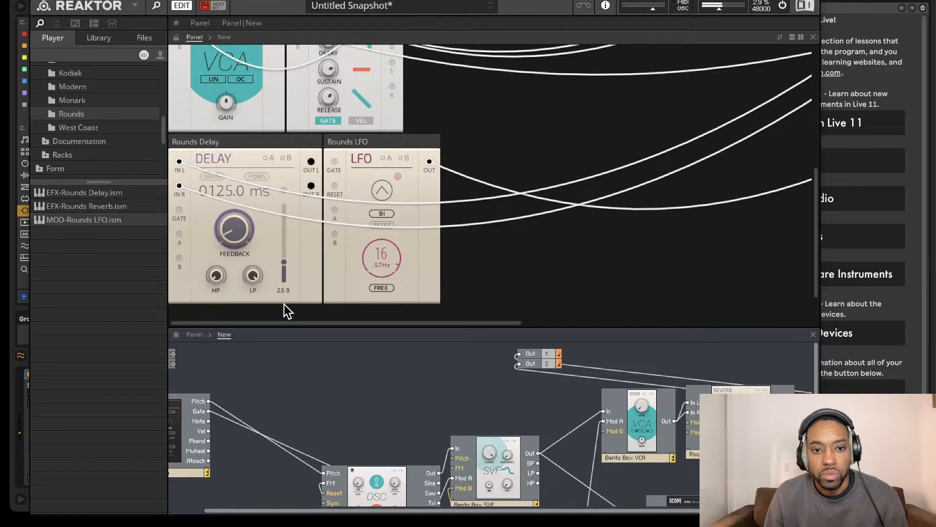
pyautogui.moveTo(283, 304); pyautogui.dragTo(290, 244)
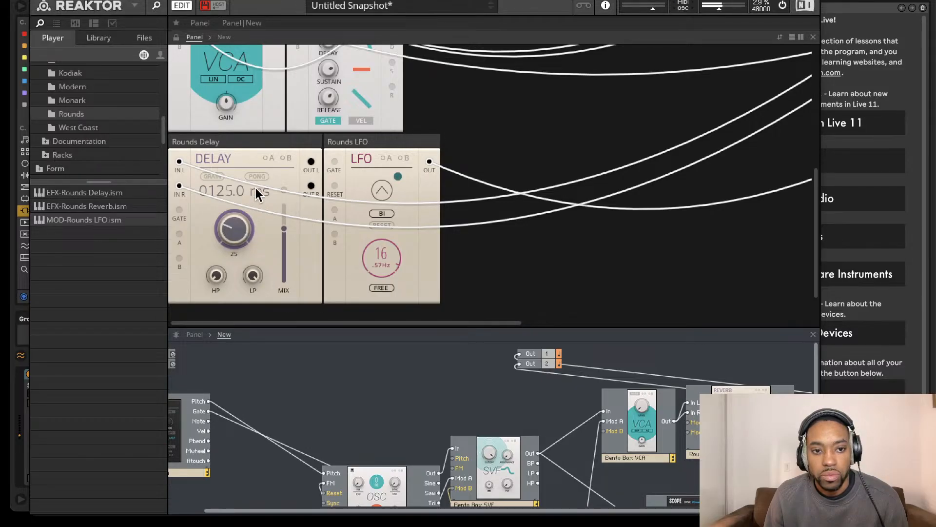
# Switch the carrier oscillator to the square waveform and raise the modulator oscillator's pitch to 15.07.
pyautogui.scroll(5, 257, 194)
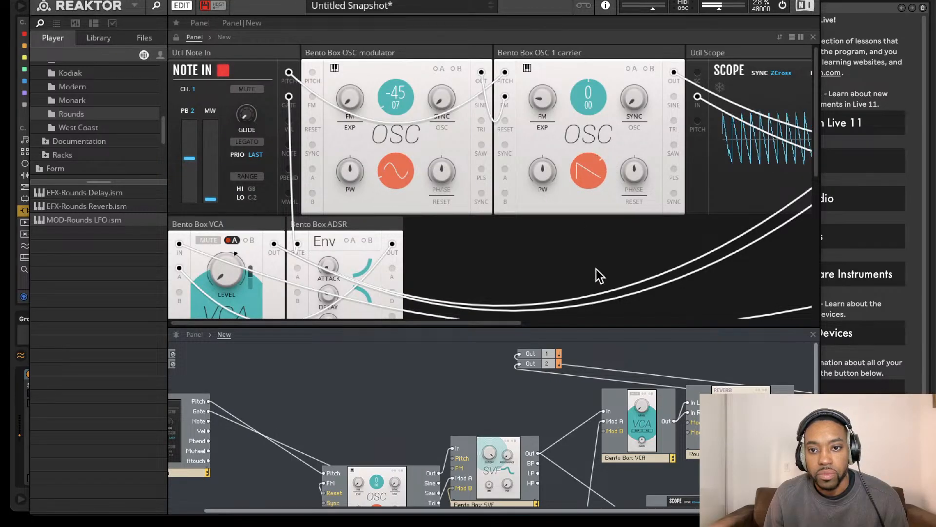
pyautogui.click(590, 183)
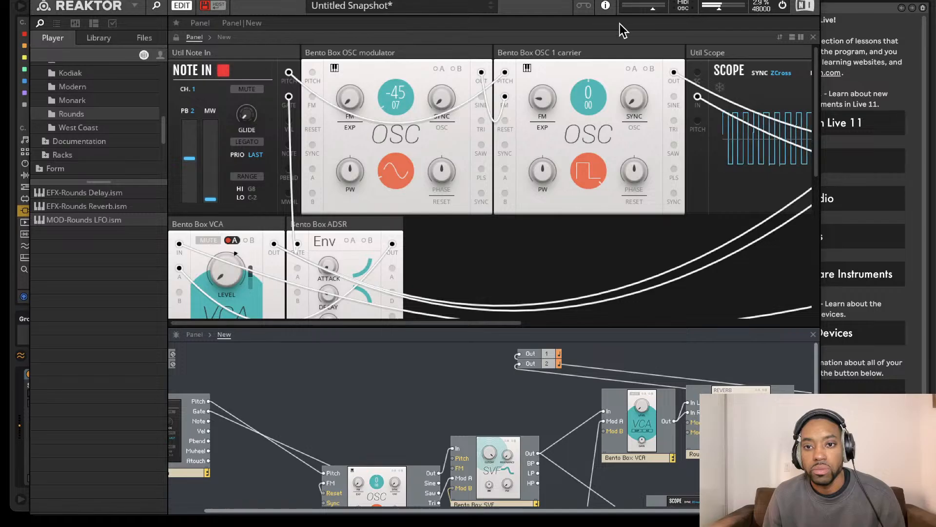
pyautogui.moveTo(399, 96); pyautogui.dragTo(414, 39)
pyautogui.moveTo(395, 95); pyautogui.dragTo(425, 12)
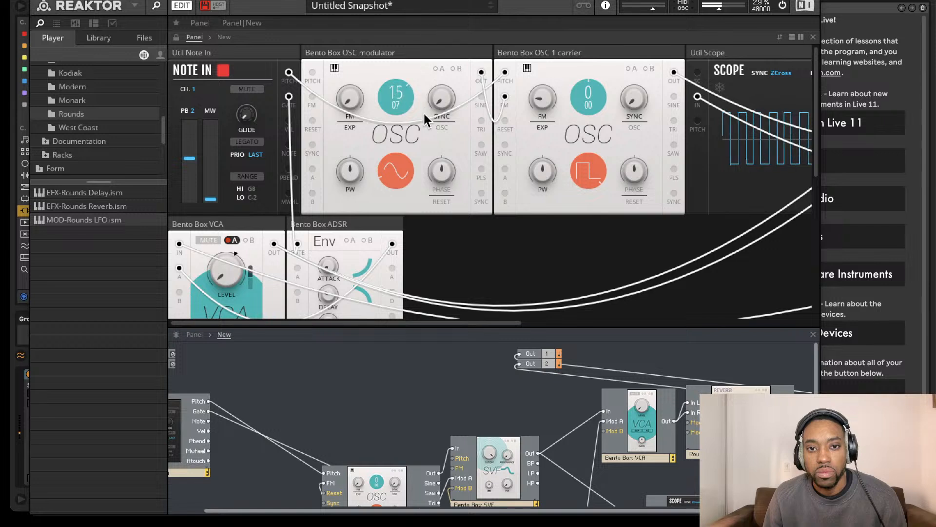
# Sweep the modulator oscillator's pitch down to about -45 and back up, settling on -16.08.
pyautogui.moveTo(407, 218); pyautogui.dragTo(397, 301)
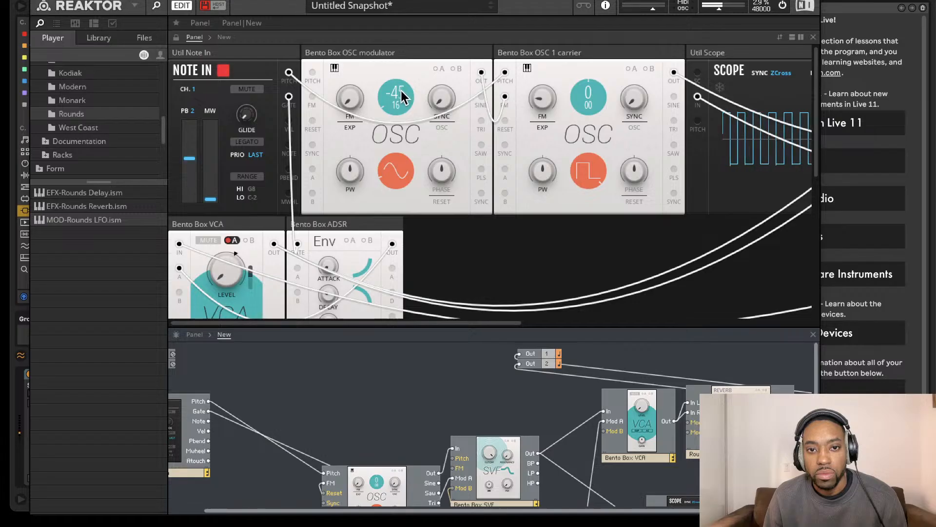
pyautogui.scroll(-3, 400, 98)
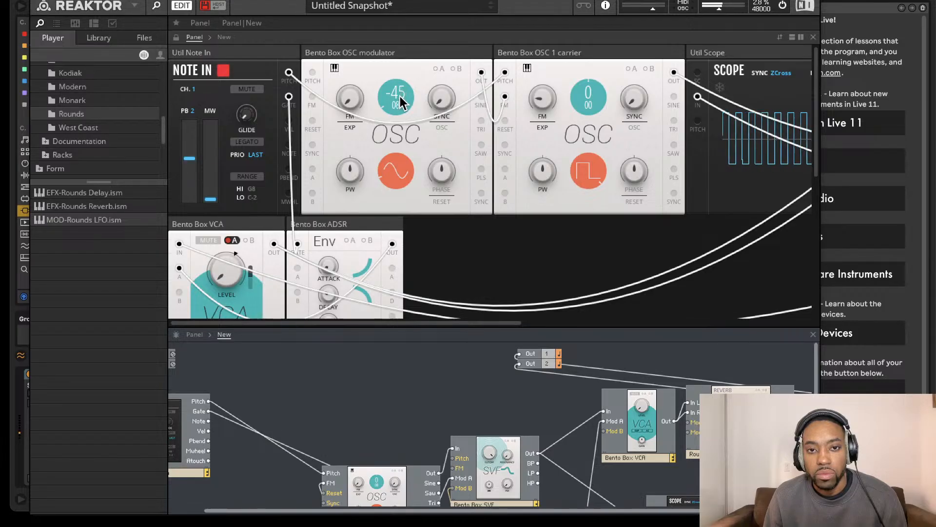
pyautogui.moveTo(408, 94); pyautogui.dragTo(417, 8)
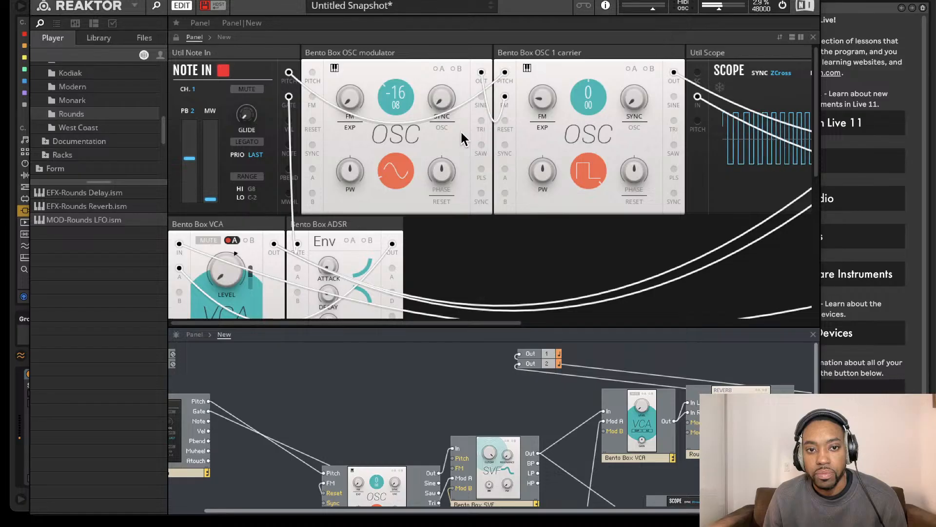
pyautogui.moveTo(444, 94)
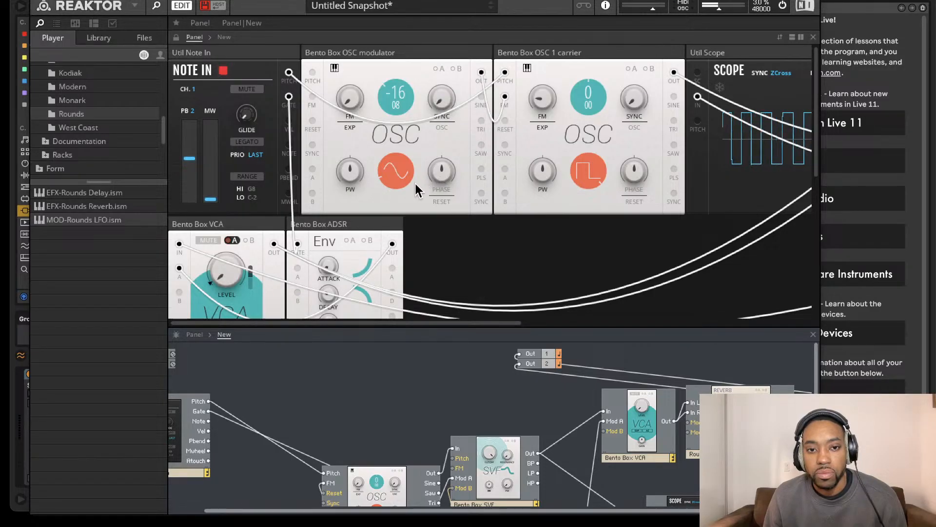
# Set the Rounds LFO to a triangle wave at 1.33 Hz and the ADSR's Attack to 1.48 ms.
pyautogui.scroll(-5, 412, 188)
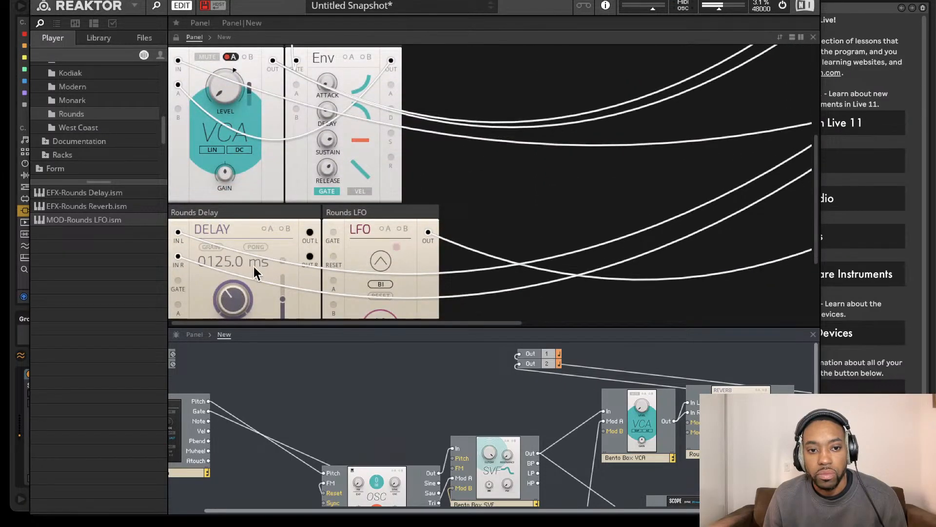
pyautogui.scroll(-3, 253, 267)
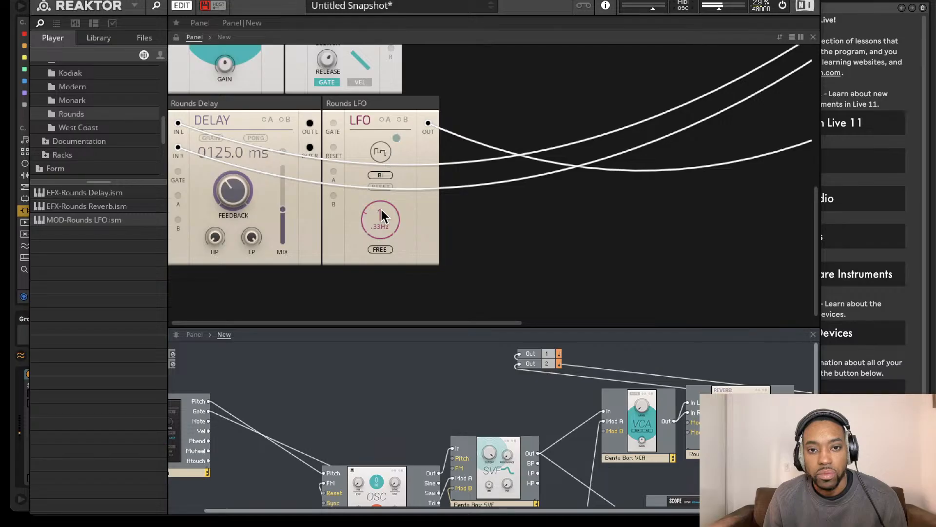
pyautogui.click(382, 156)
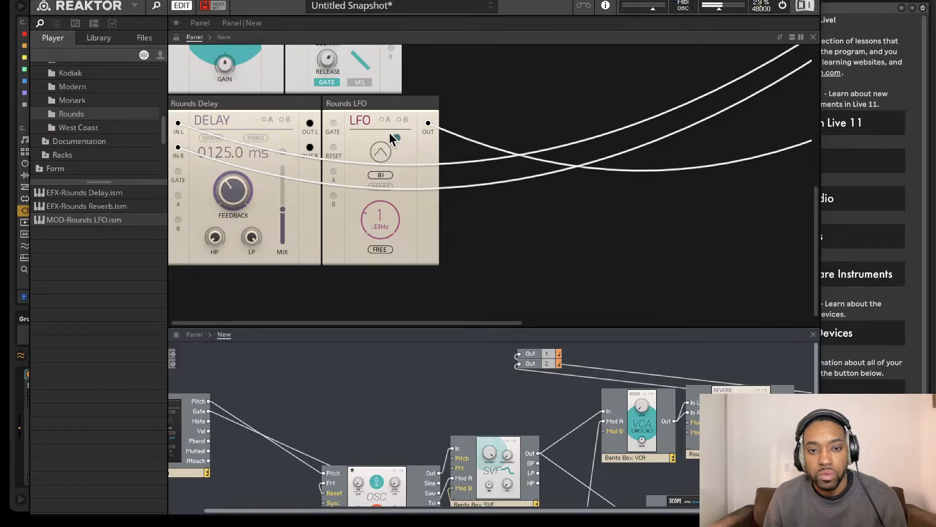
pyautogui.click(380, 174)
pyautogui.scroll(4, 385, 176)
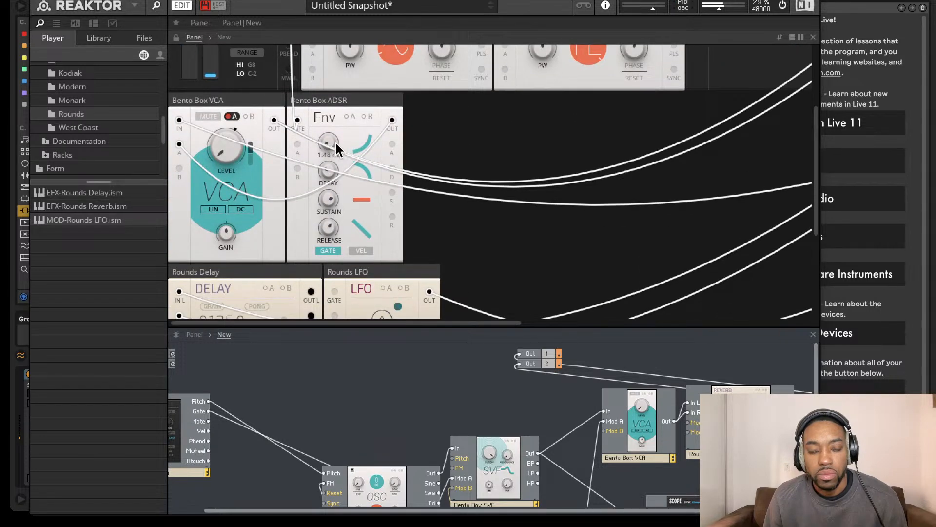
# Raise the Rounds Reverb's Mix to just over one third, adjust its Diffusion, and set its Size to 0.3.
pyautogui.scroll(3, 335, 143)
pyautogui.hscroll(5, 490, 142)
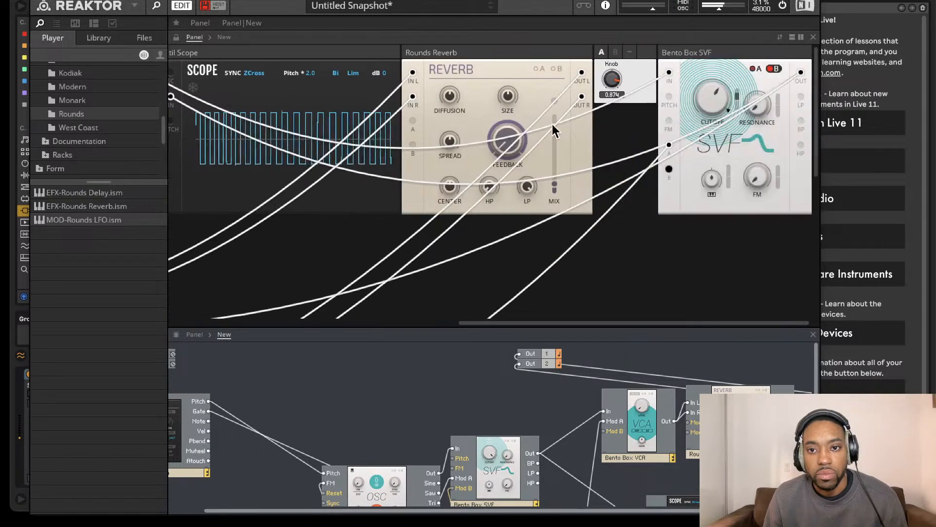
pyautogui.moveTo(552, 177); pyautogui.dragTo(568, 115)
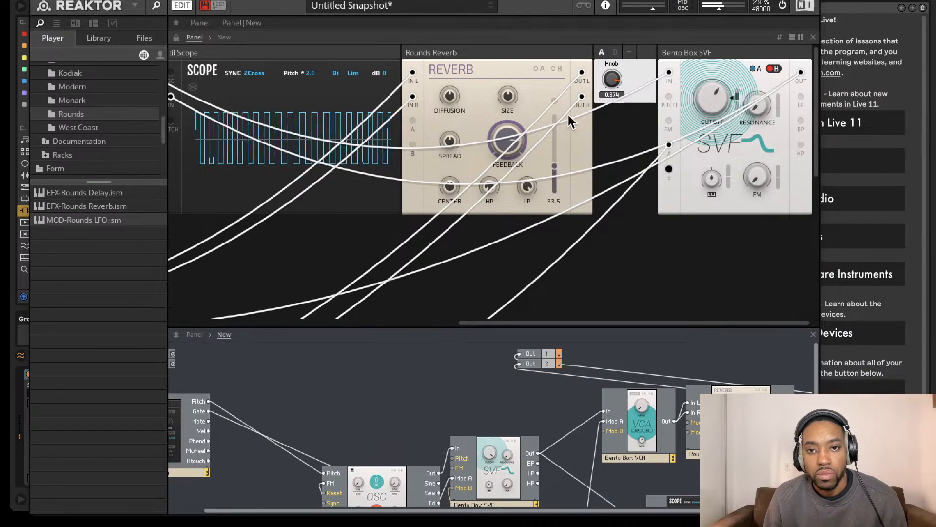
pyautogui.moveTo(555, 165); pyautogui.dragTo(555, 162)
pyautogui.moveTo(451, 98); pyautogui.dragTo(480, 33)
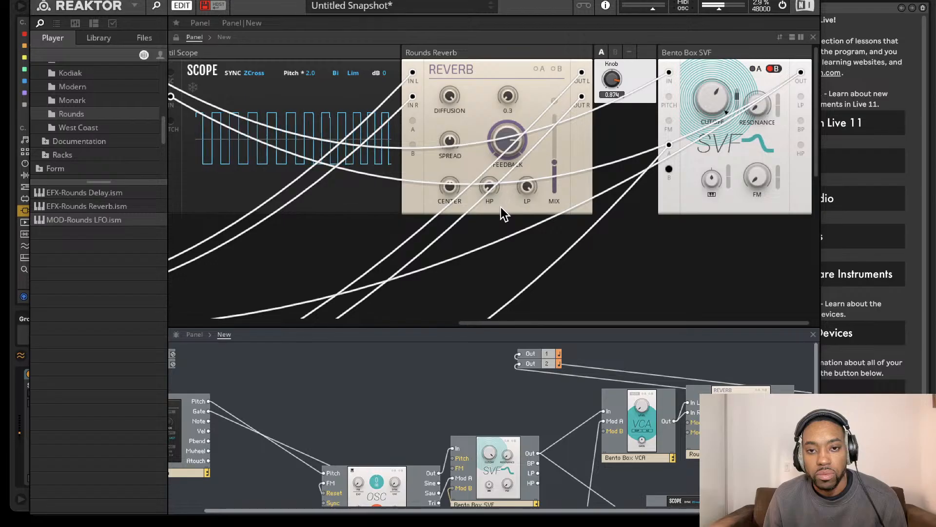
# Turn the Rounds Delay's Feedback down to 4.9.
pyautogui.hscroll(-6, 474, 156)
pyautogui.scroll(-2, 479, 154)
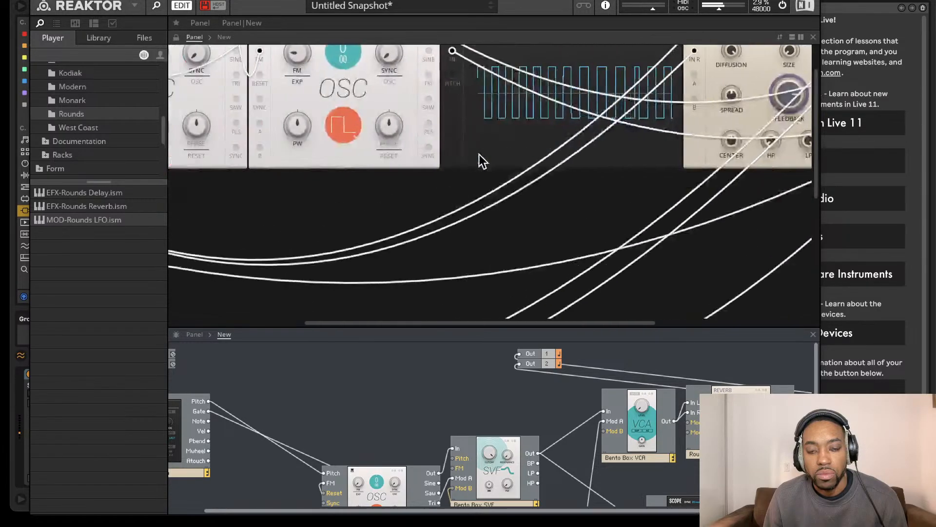
pyautogui.scroll(-5, 489, 158)
pyautogui.hscroll(-8, 497, 155)
pyautogui.scroll(-3, 443, 199)
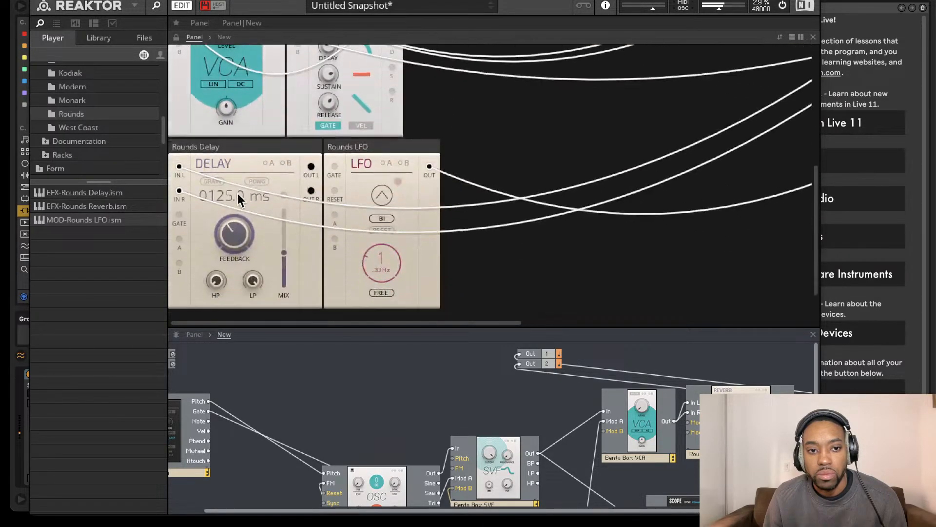
pyautogui.moveTo(232, 226); pyautogui.dragTo(267, 305)
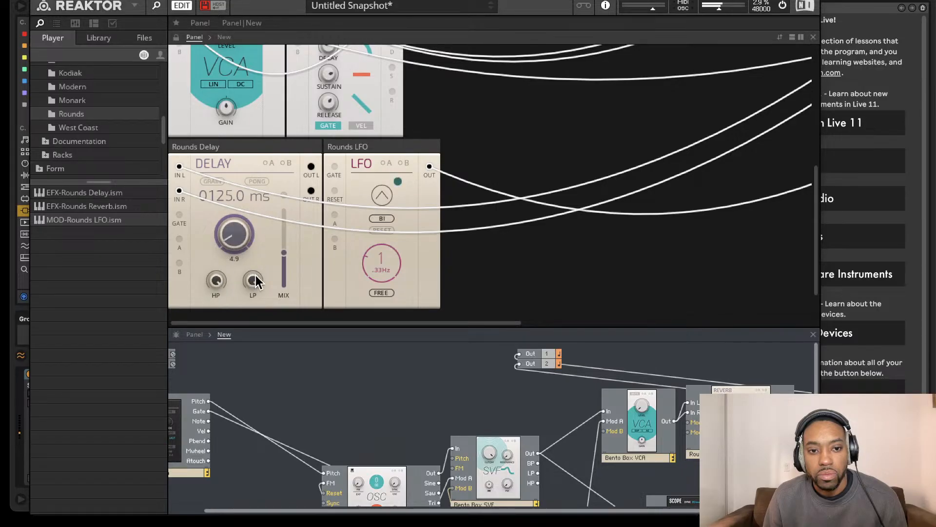
# Raise the Rounds Delay's Mix to 57.8 and turn on its Pong mode.
pyautogui.moveTo(284, 252); pyautogui.dragTo(291, 215)
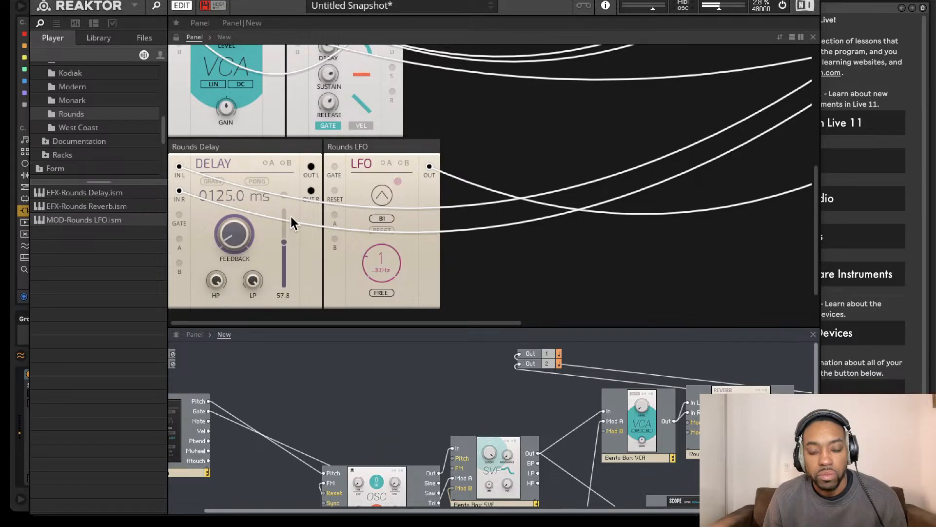
pyautogui.click(255, 180)
pyautogui.click(220, 181)
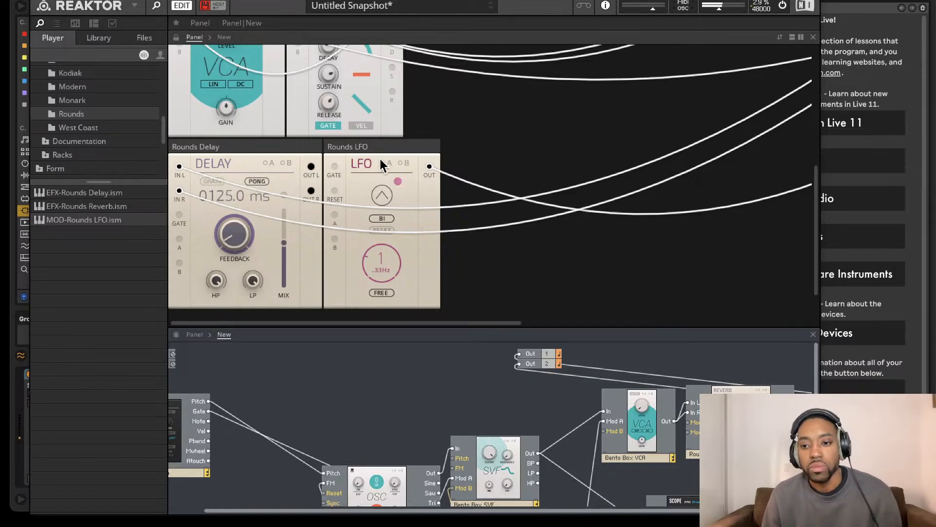
# Try the Rounds LFO at 14.24 Hz and at gate-synced ratios of 5/4 and 6/1, and return it to free-running mode.
pyautogui.moveTo(384, 256); pyautogui.dragTo(401, 164)
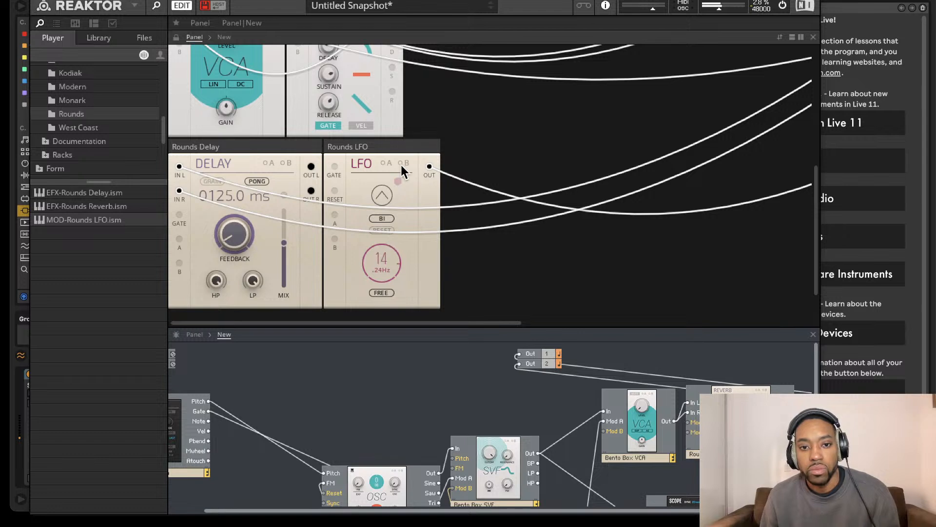
pyautogui.moveTo(390, 217); pyautogui.dragTo(387, 237)
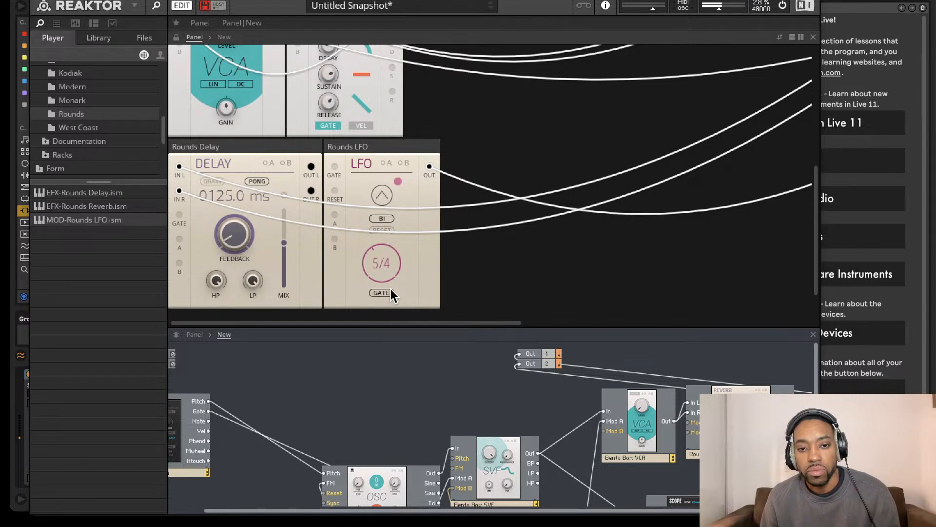
pyautogui.moveTo(377, 280); pyautogui.dragTo(373, 312)
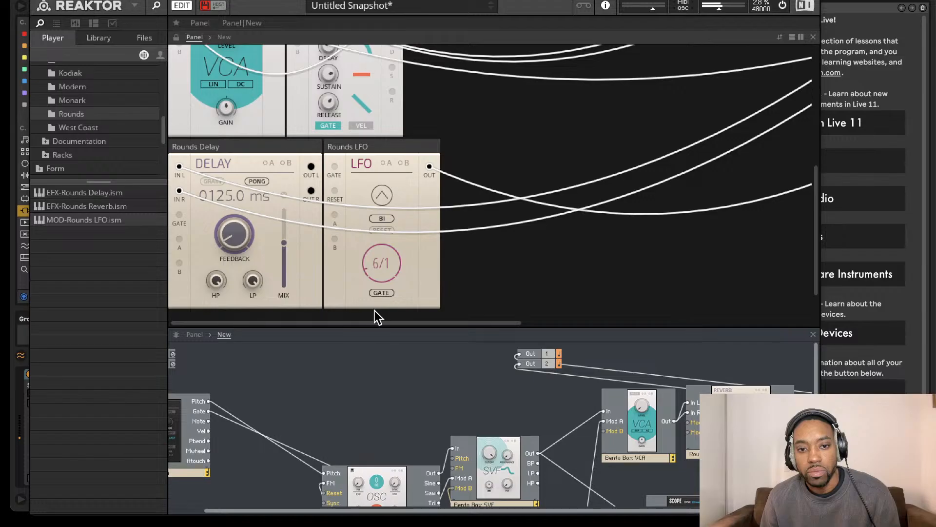
pyautogui.click(381, 293)
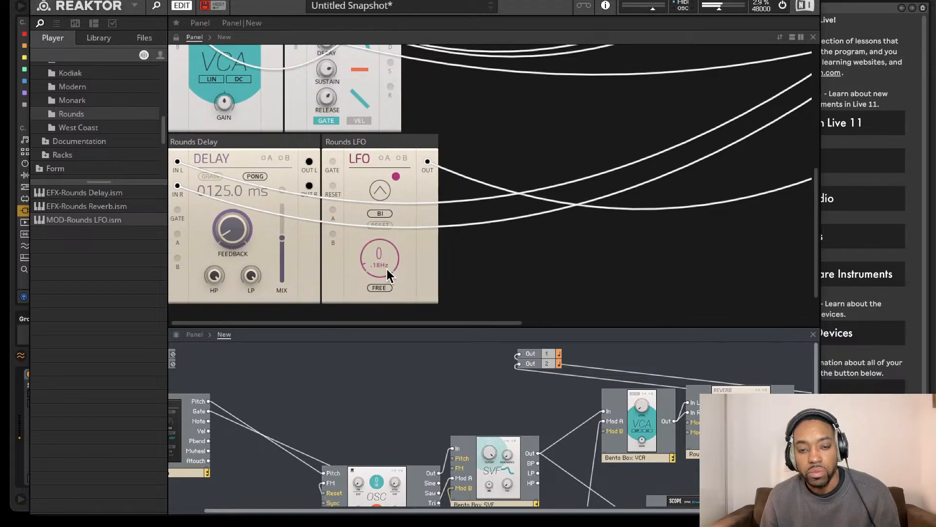
# Set the Rounds LFO's free-running rate to 11.02 Hz.
pyautogui.moveTo(387, 268); pyautogui.dragTo(388, 224)
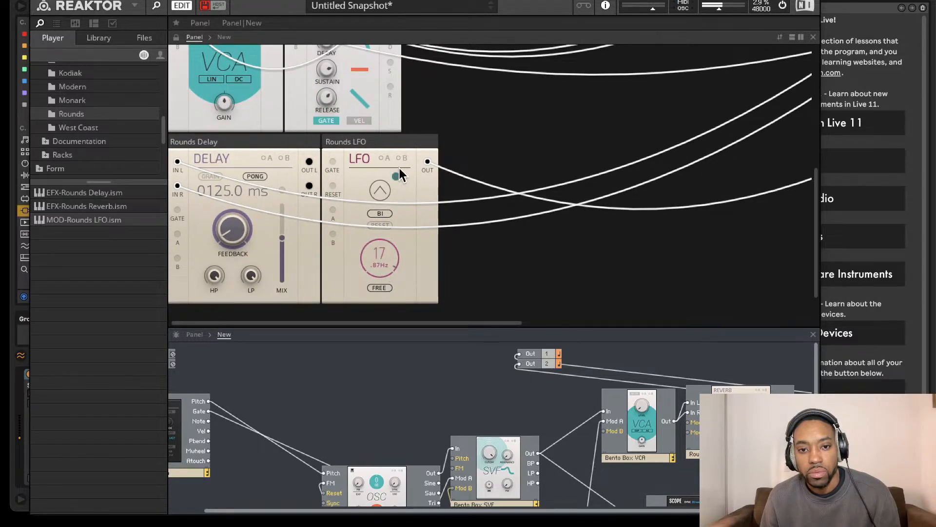
pyautogui.click(379, 288)
pyautogui.click(380, 288)
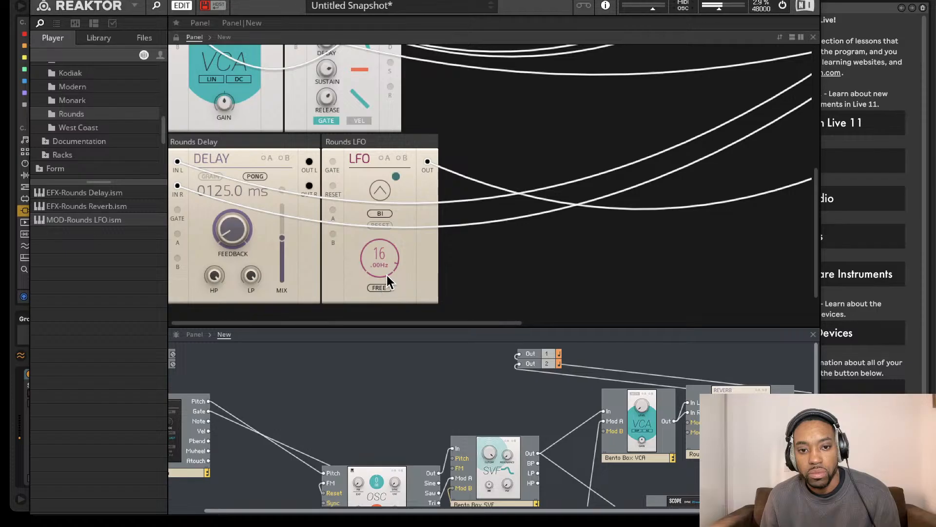
pyautogui.moveTo(388, 263); pyautogui.dragTo(388, 274)
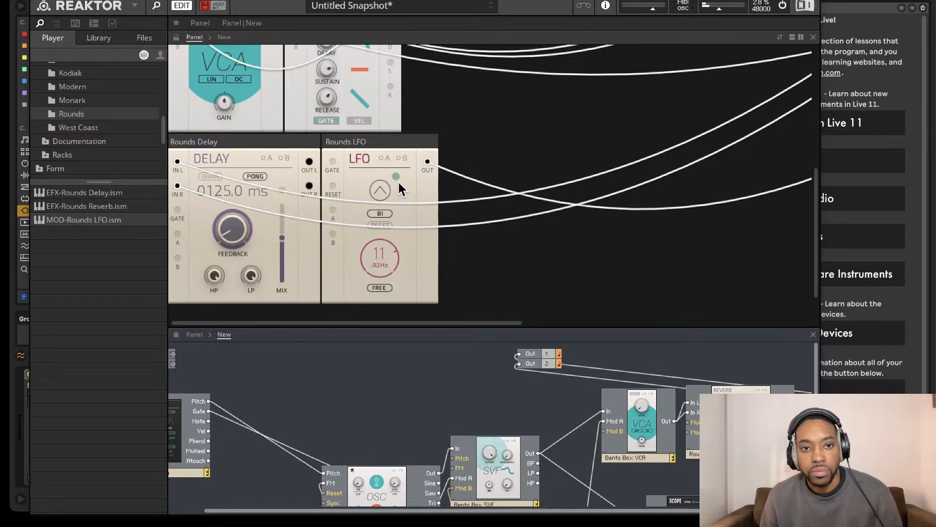
# Bring the whole plug-in window into view and look over the oscillator, scope and reverb panels.
pyautogui.scroll(5, 401, 207)
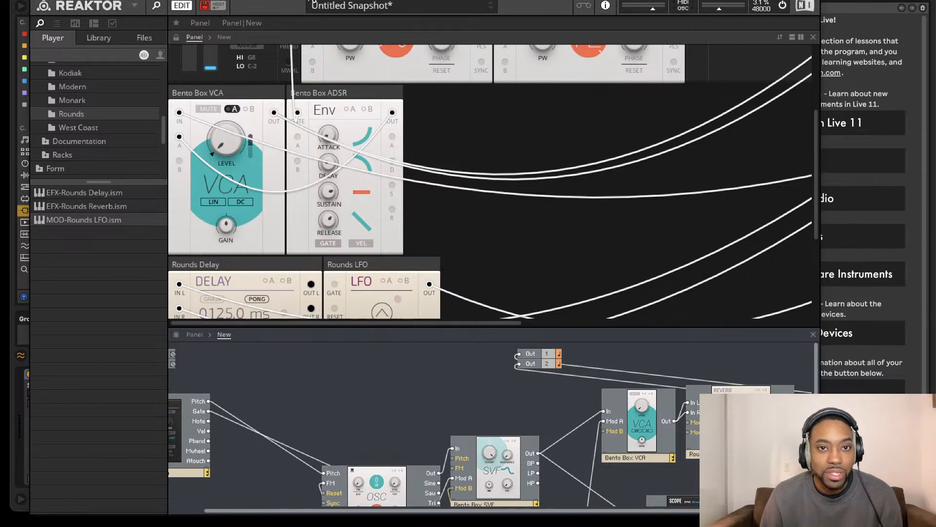
pyautogui.moveTo(294, 1); pyautogui.dragTo(337, 25)
pyautogui.scroll(5, 531, 213)
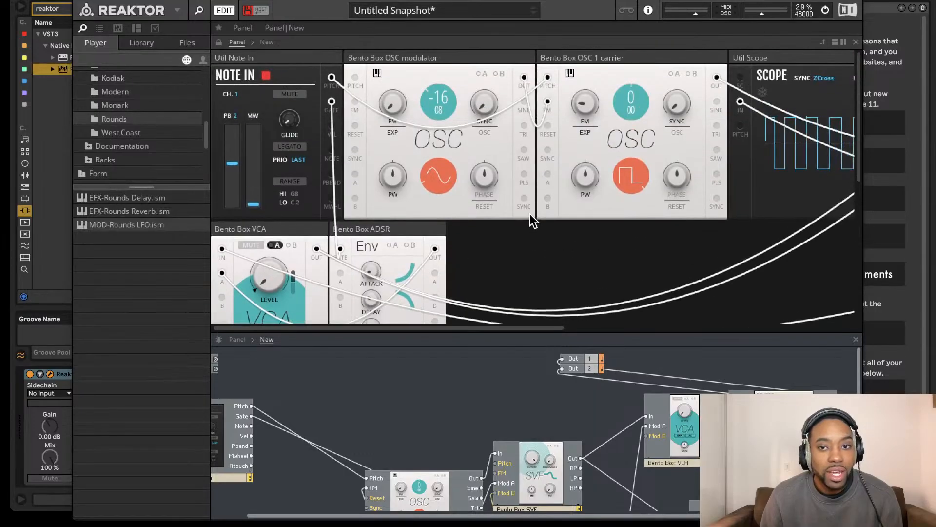
pyautogui.scroll(-5, 532, 212)
pyautogui.hscroll(5, 533, 213)
pyautogui.scroll(4, 533, 213)
pyautogui.hscroll(6, 533, 213)
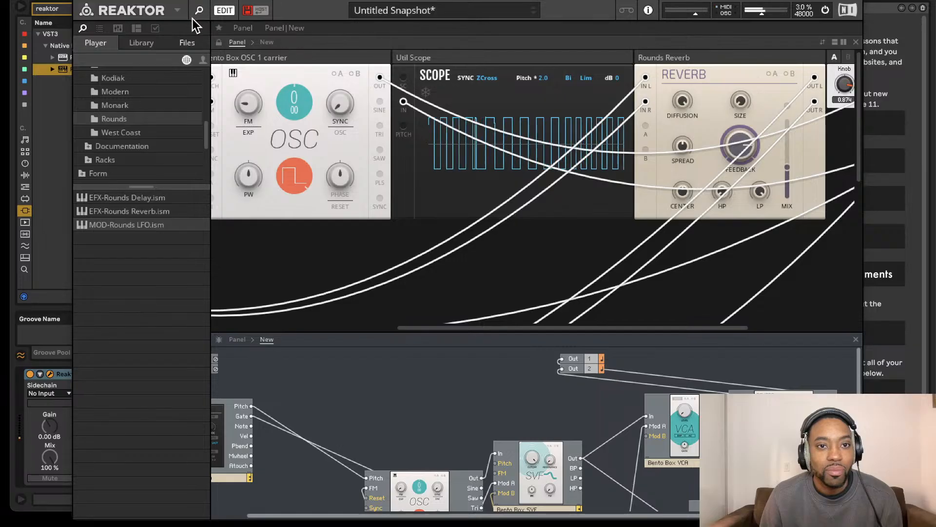
pyautogui.press('super+alt+p')
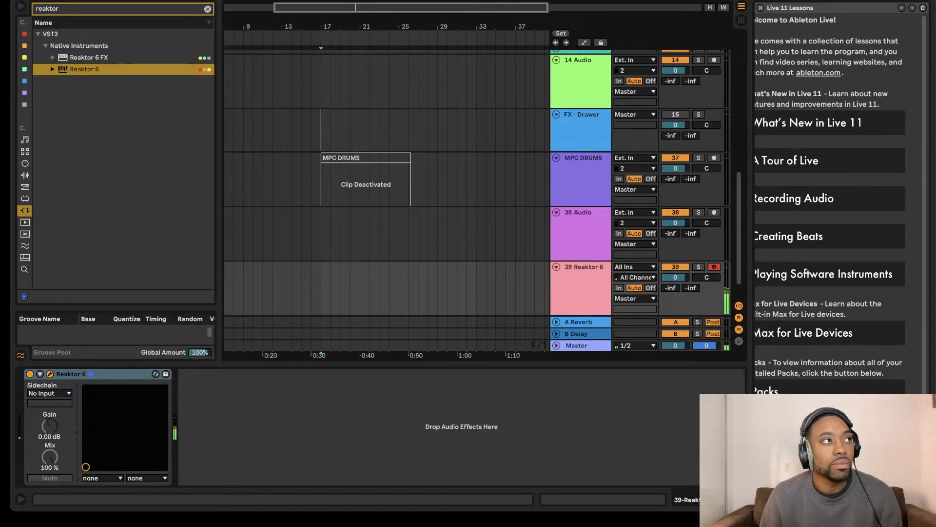
pyautogui.hotkey('ctrl', 'alt', 'p')
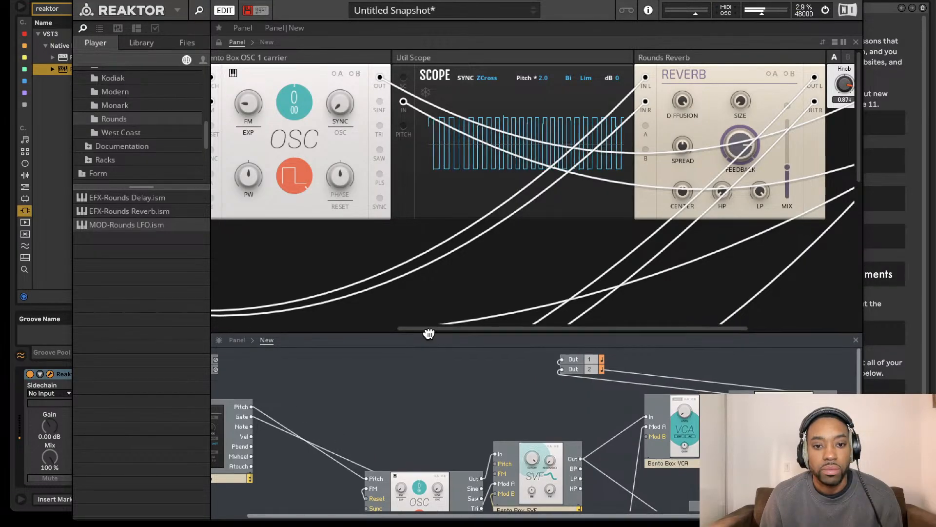
# Enlarge the structure view to examine how the blocks are wired, and restore the larger panel view.
pyautogui.moveTo(428, 332); pyautogui.dragTo(465, 20)
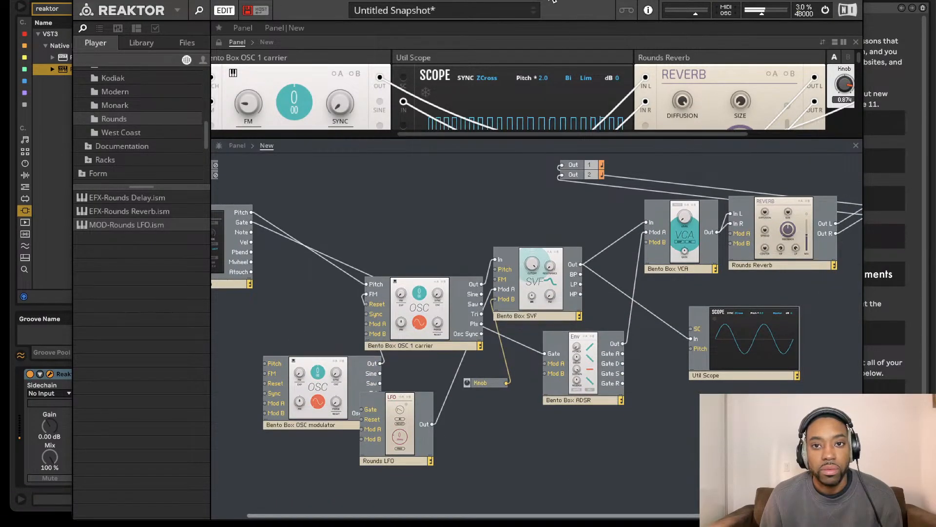
pyautogui.moveTo(547, 6); pyautogui.dragTo(521, 0)
pyautogui.hotkey('ctrl', 'Right')
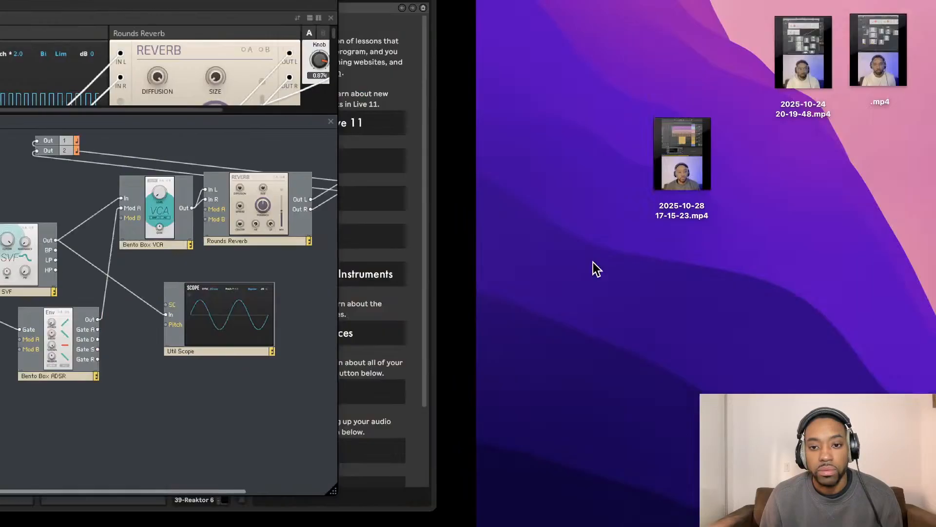
pyautogui.hotkey('ctrl', 'Left')
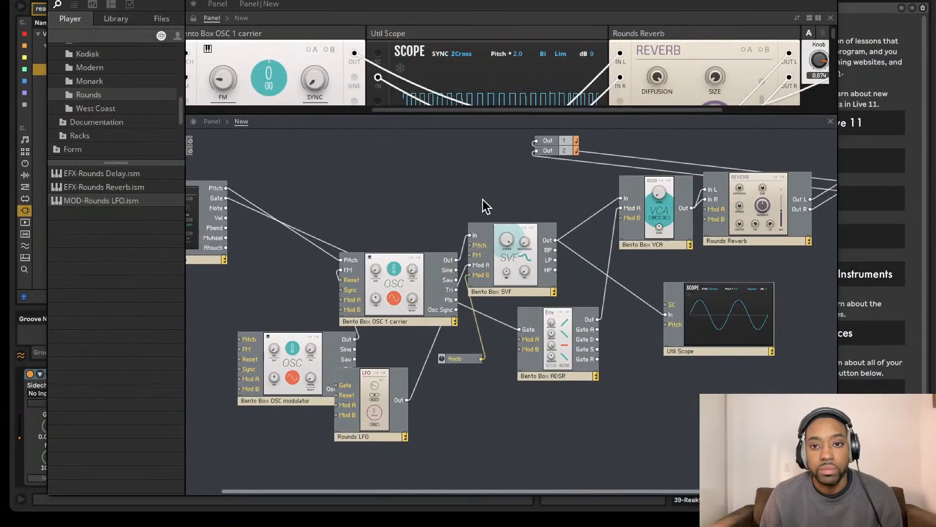
pyautogui.hscroll(-3, 483, 200)
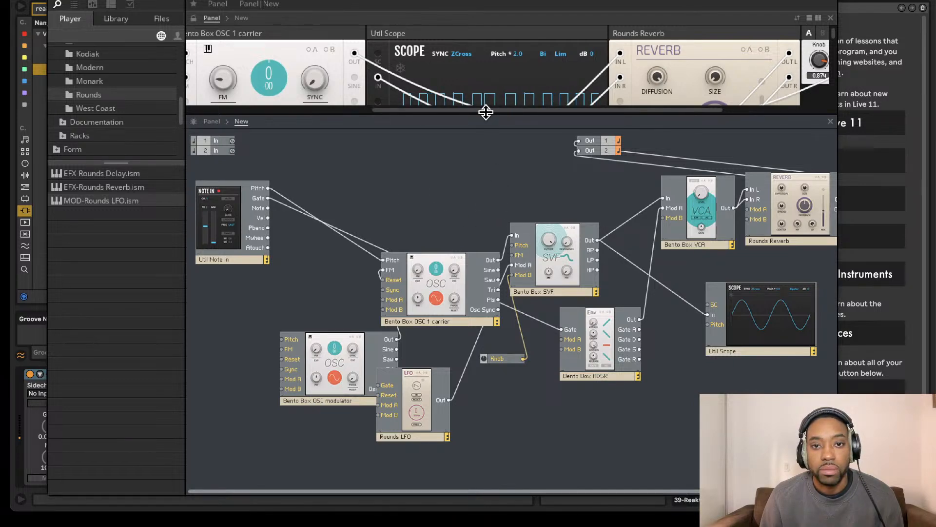
pyautogui.moveTo(486, 113); pyautogui.dragTo(494, 346)
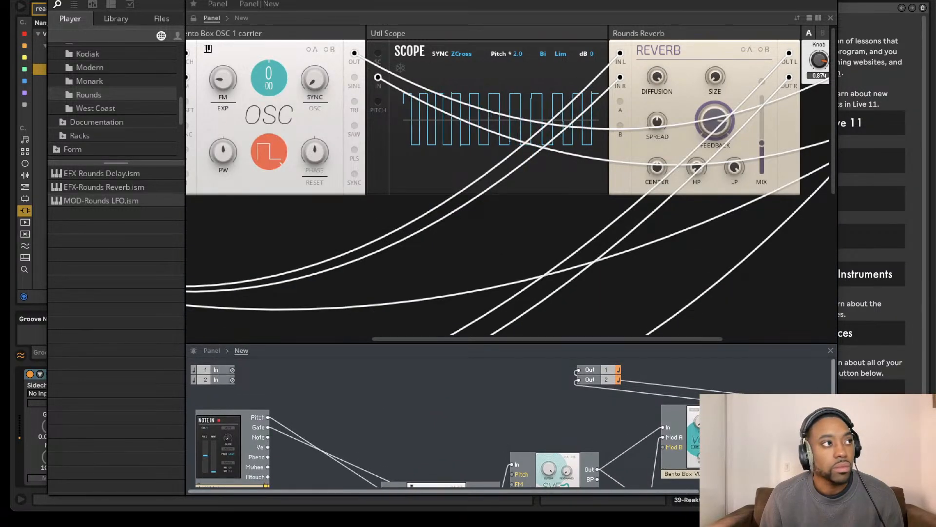